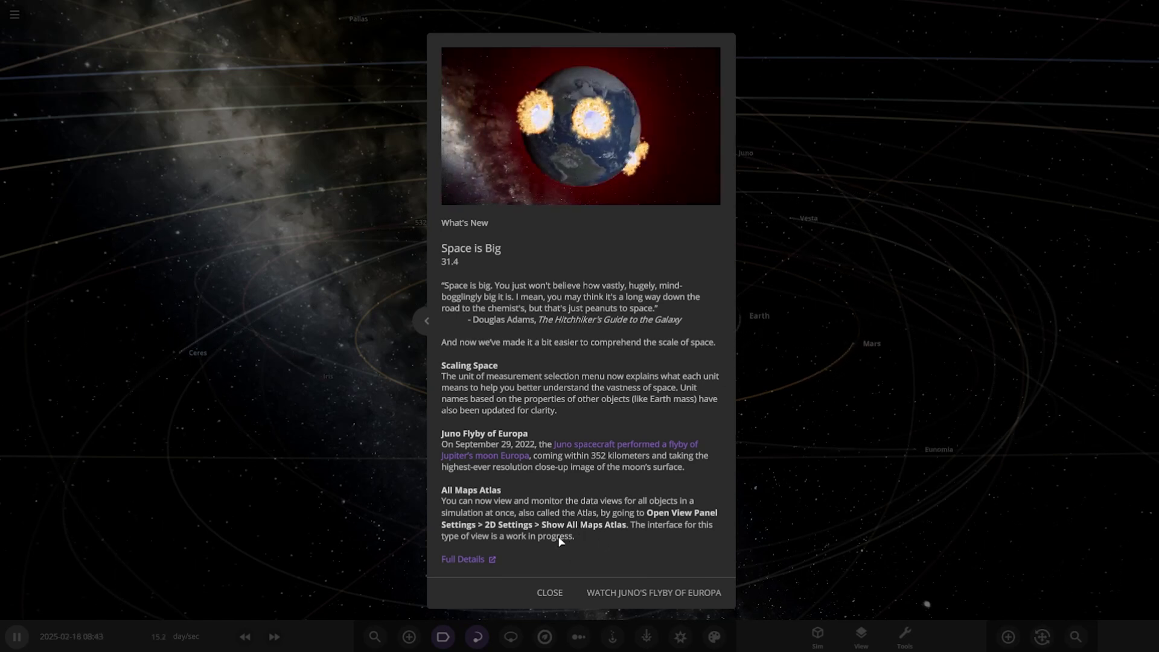
Launch Juno's Flyby of Europa, slow it to about 1.2 min/sec, toggle pause, and open the main menu.
click(640, 596)
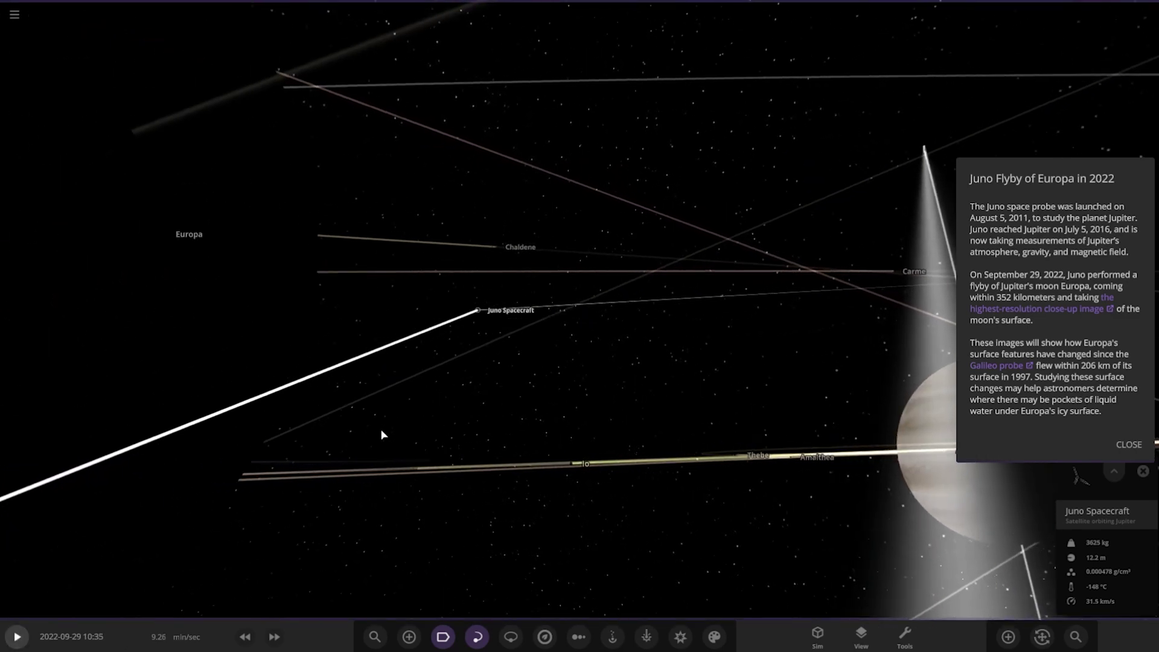
click(244, 637)
click(16, 637)
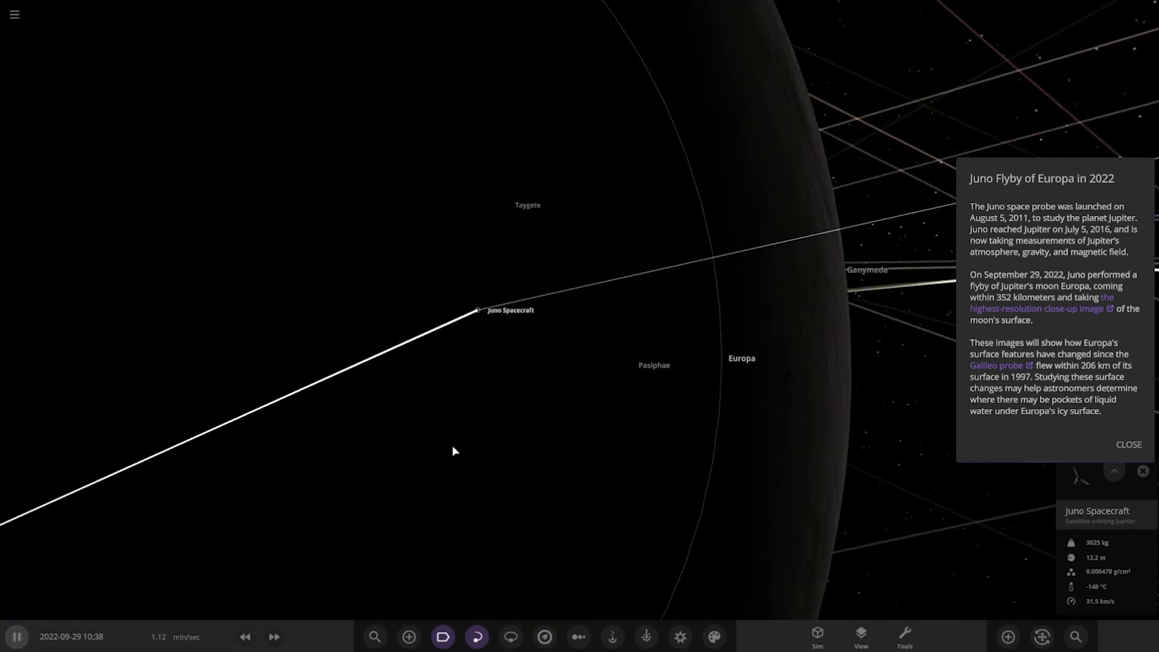
click(17, 636)
key(space)
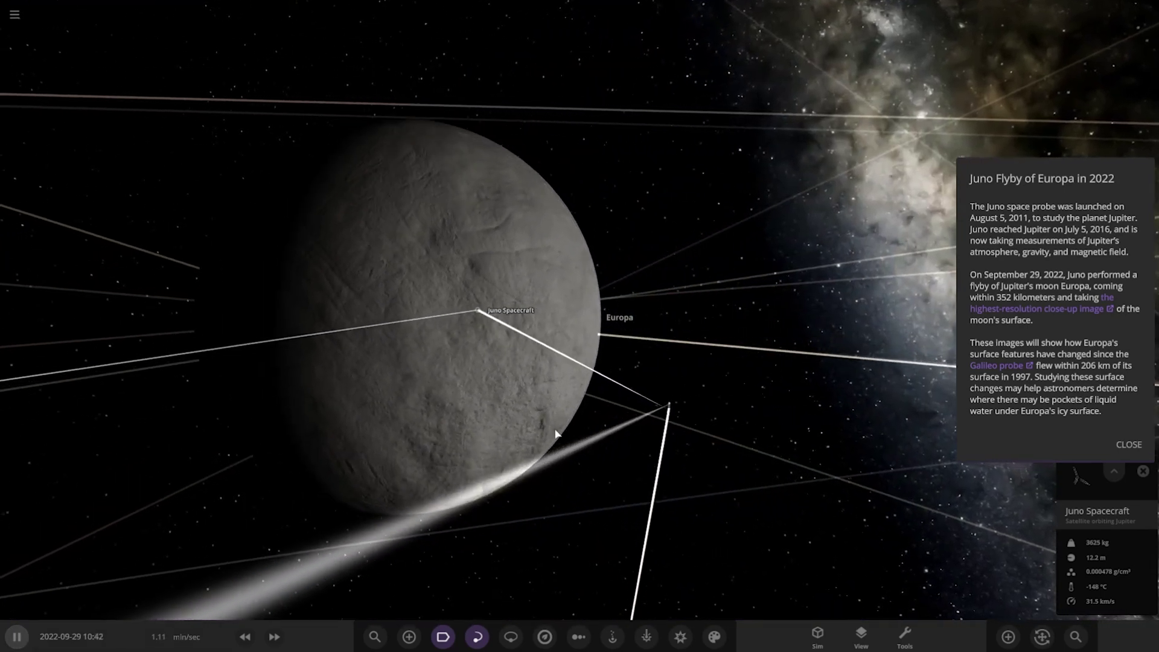
key(Escape)
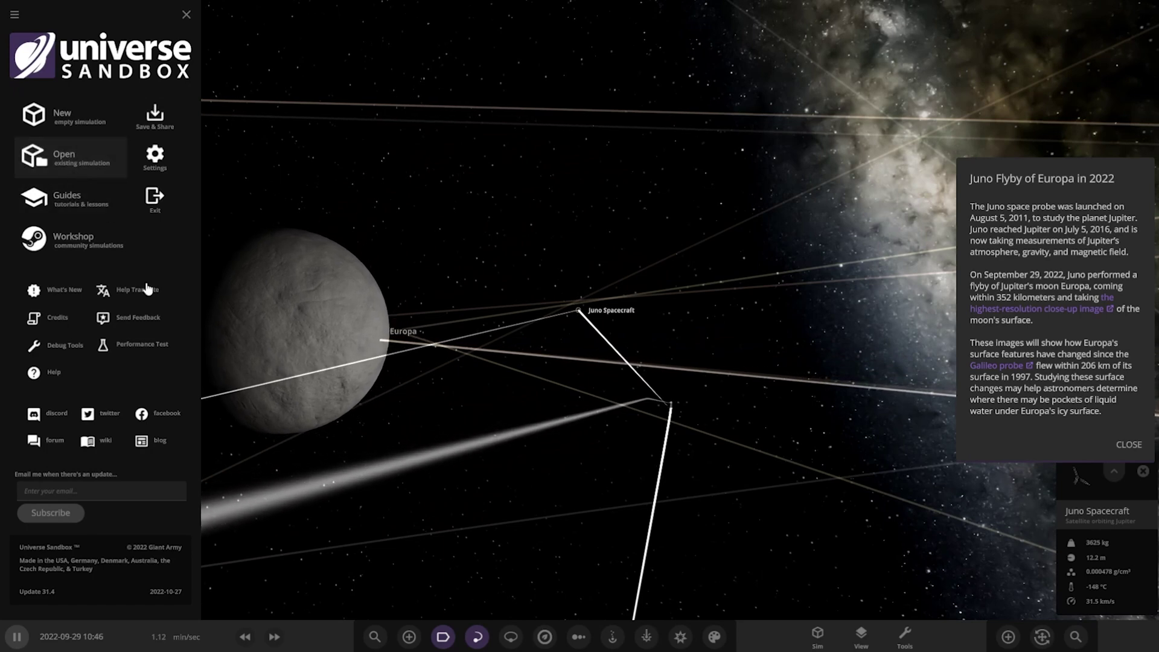
Browse the simulation thumbnails with Ctrl+O, then close the browser to return to Europa.
key(ctrl+o)
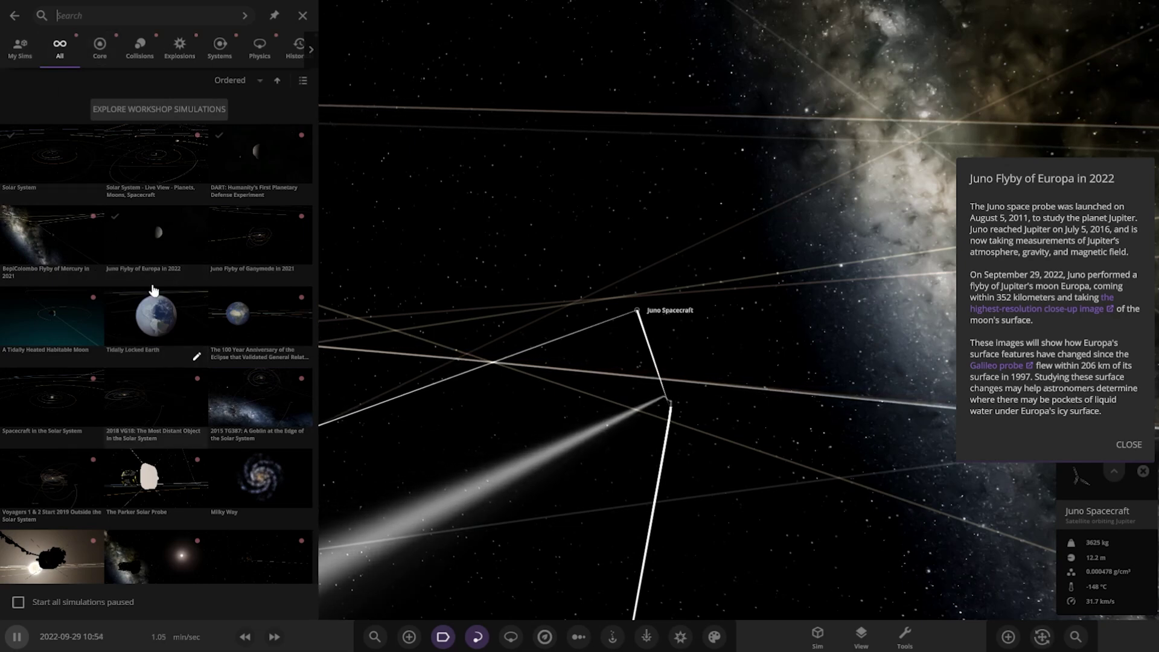
scroll(171, 499, down, 3)
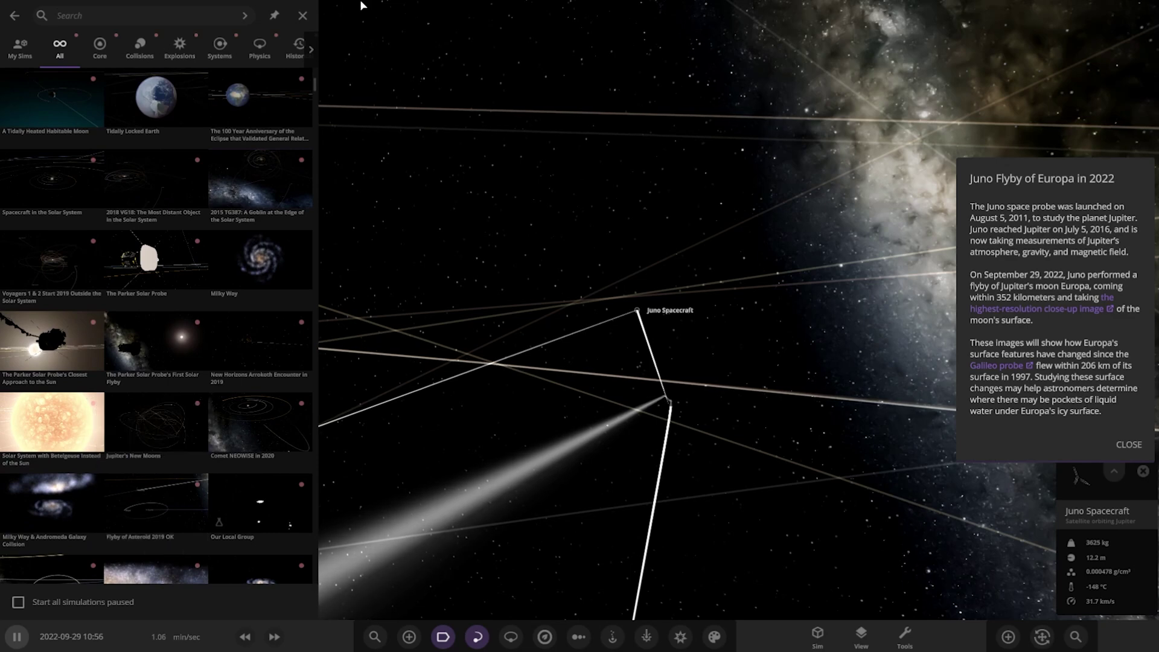
click(303, 17)
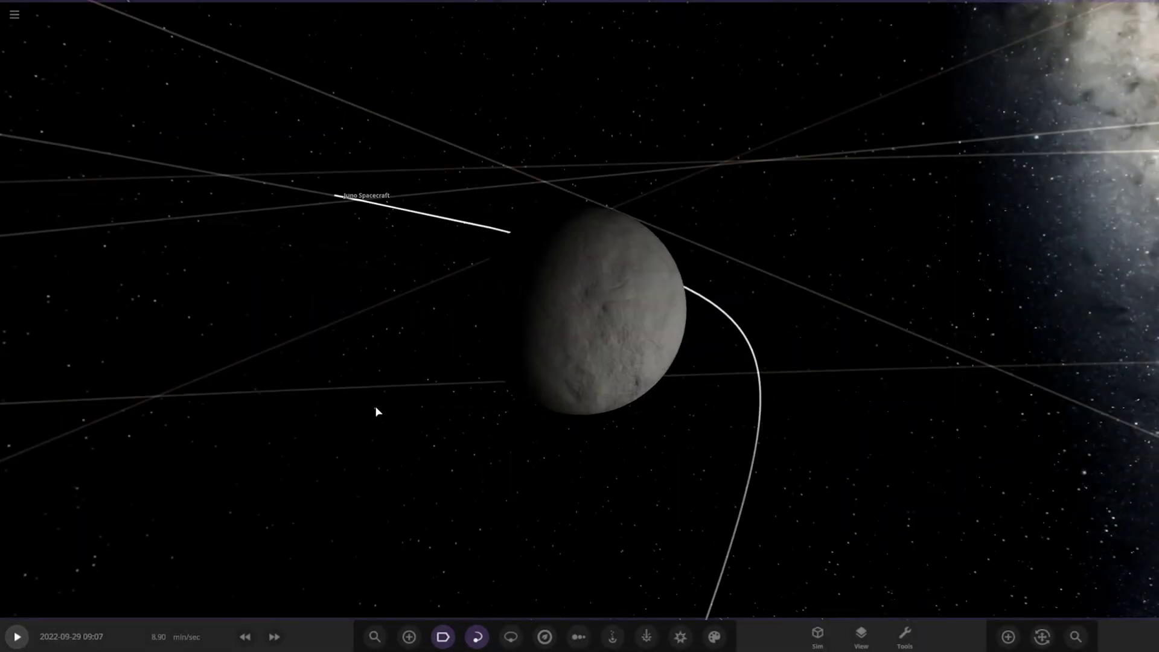
Select Juno, hide orbits, frame Europa against the Milky Way, pause and slow to 0.0824 min/sec.
click(336, 194)
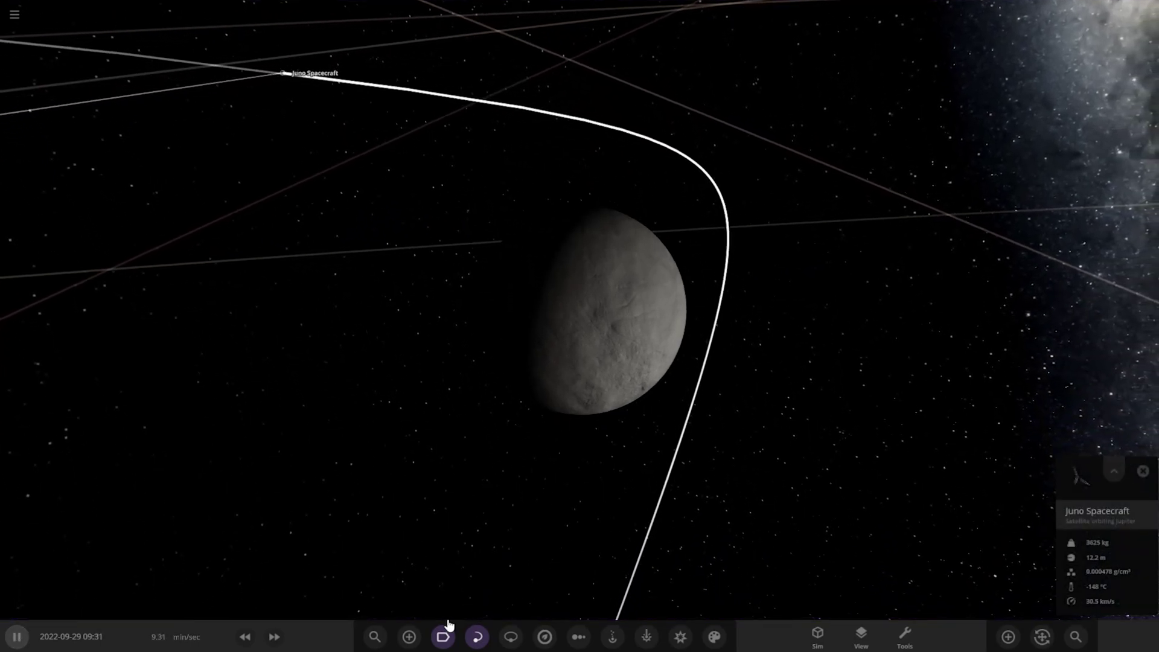
click(452, 643)
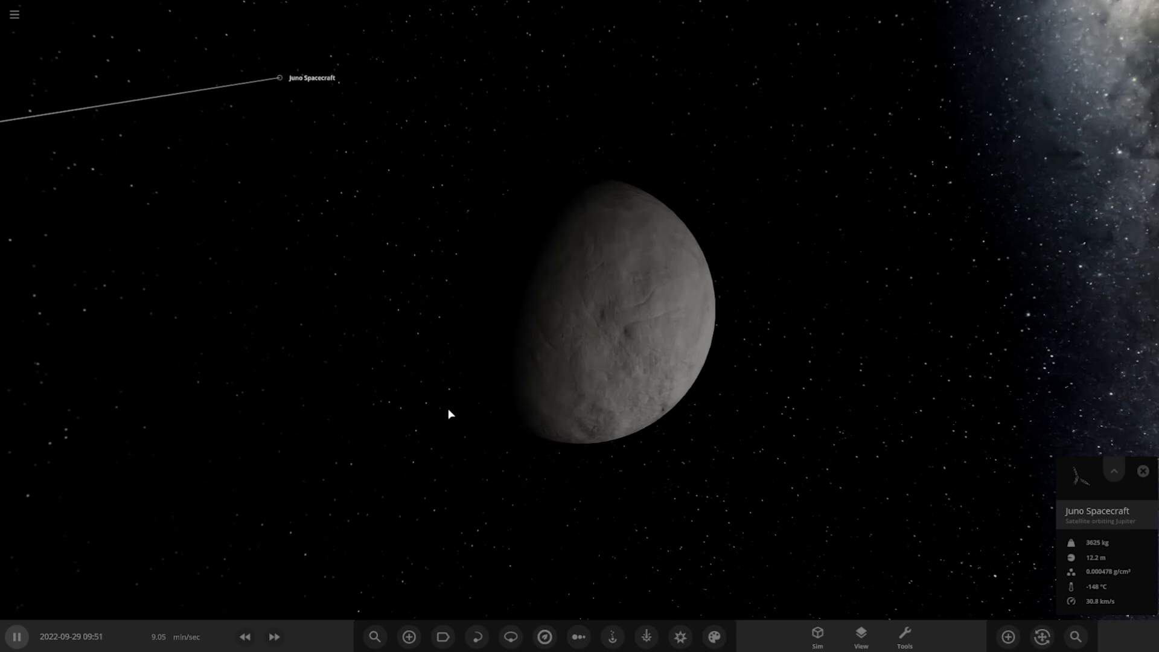
scroll(448, 408, up, 3)
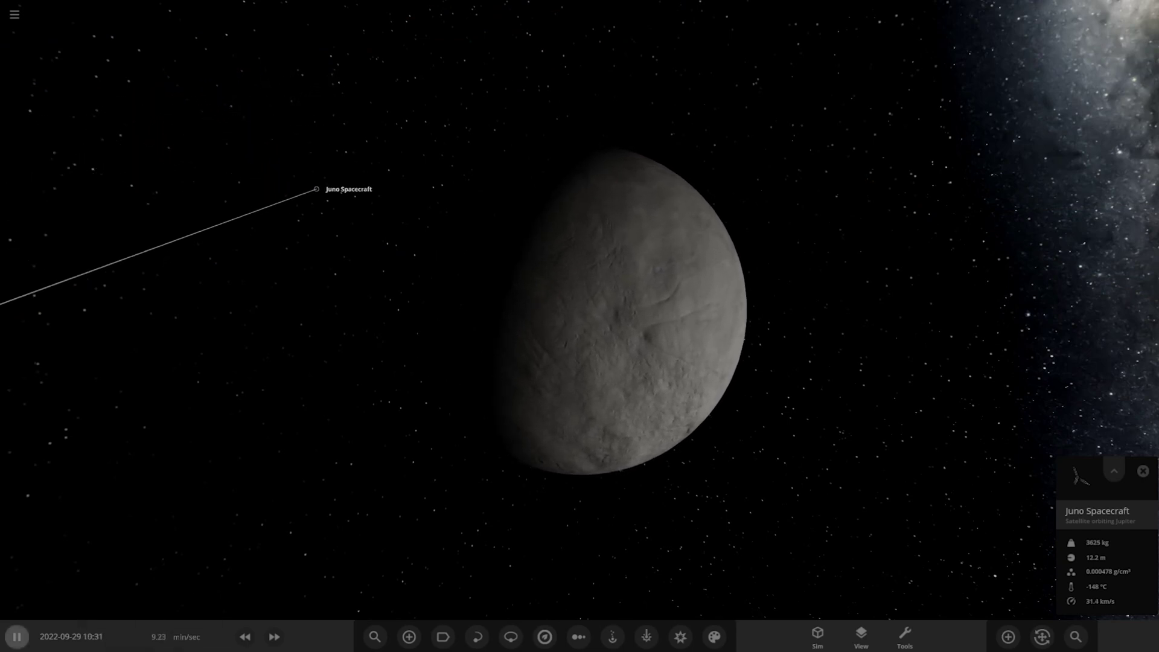
key(space)
drag(231, 511, 406, 586)
click(245, 640)
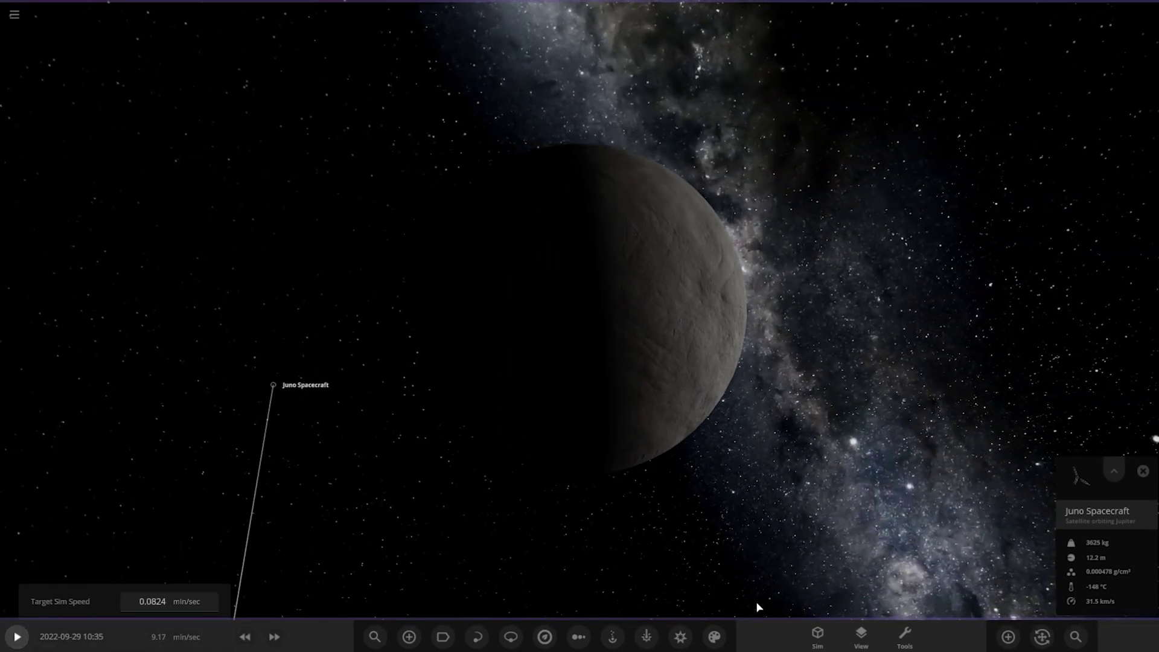
Try Space Mist and Space Brown skies, then settle on the Space Blue Green background.
click(712, 636)
click(803, 567)
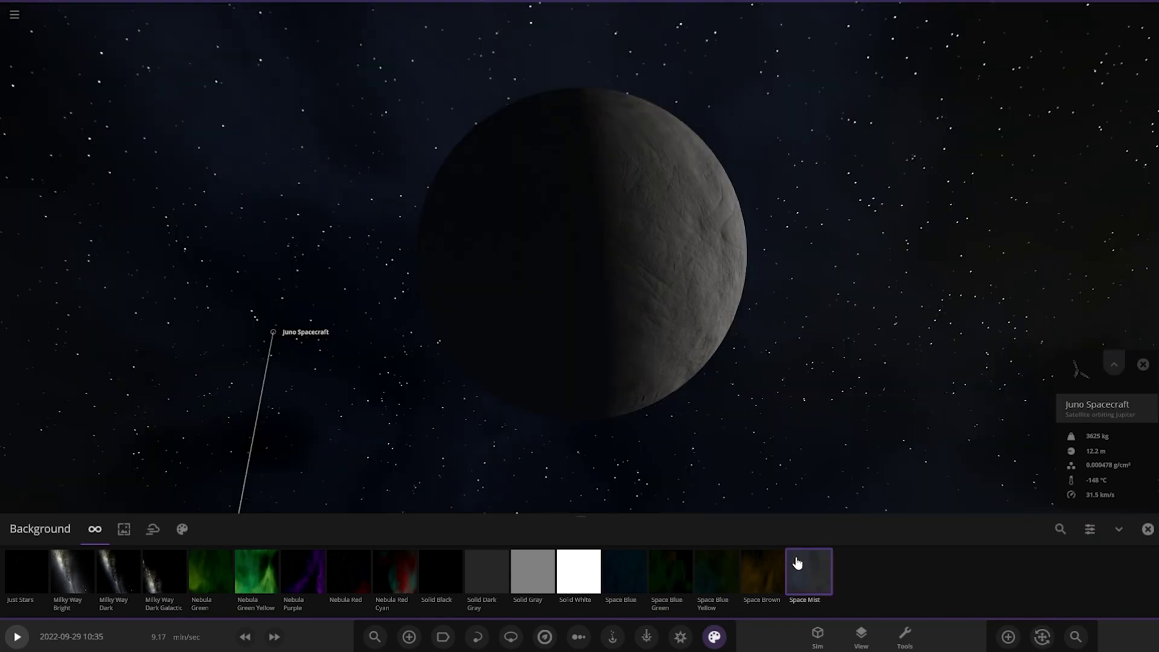
click(752, 568)
click(688, 564)
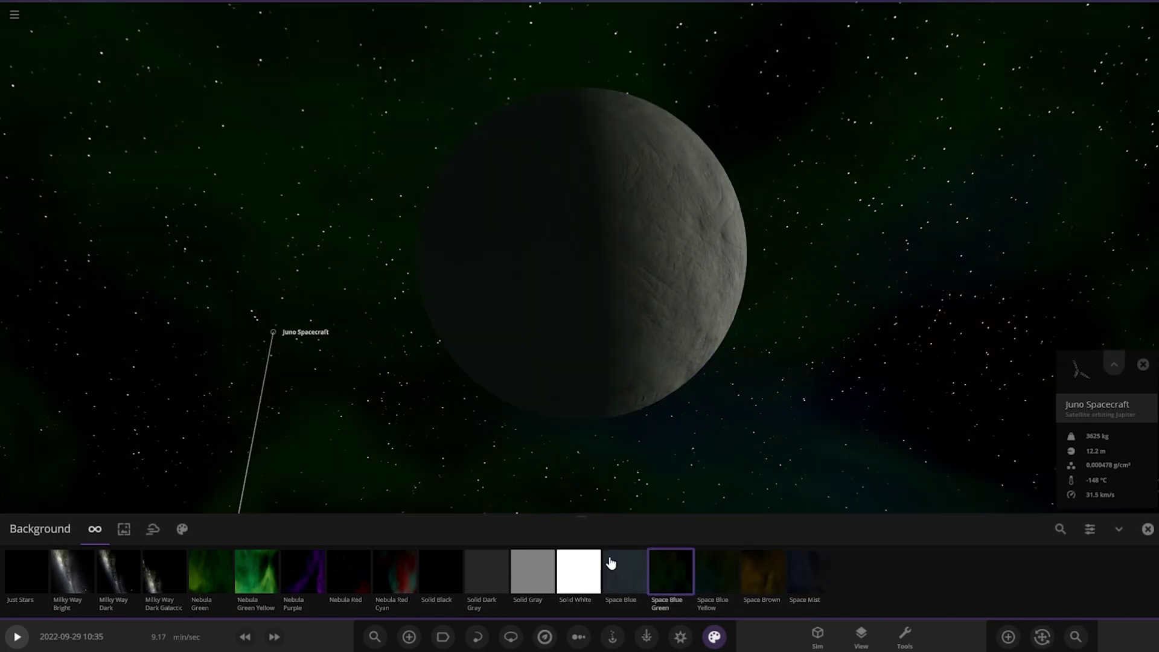
Run the flyby at varying speeds while orbiting from Juno past Europa to bring Jupiter into view.
mouse_move(275, 334)
mouse_down()
mouse_move(451, 353)
mouse_move(684, 293)
mouse_move(729, 245)
mouse_move(870, 229)
mouse_move(854, 240)
mouse_move(910, 248)
mouse_move(893, 261)
mouse_move(978, 261)
mouse_move(776, 355)
mouse_move(461, 337)
mouse_up()
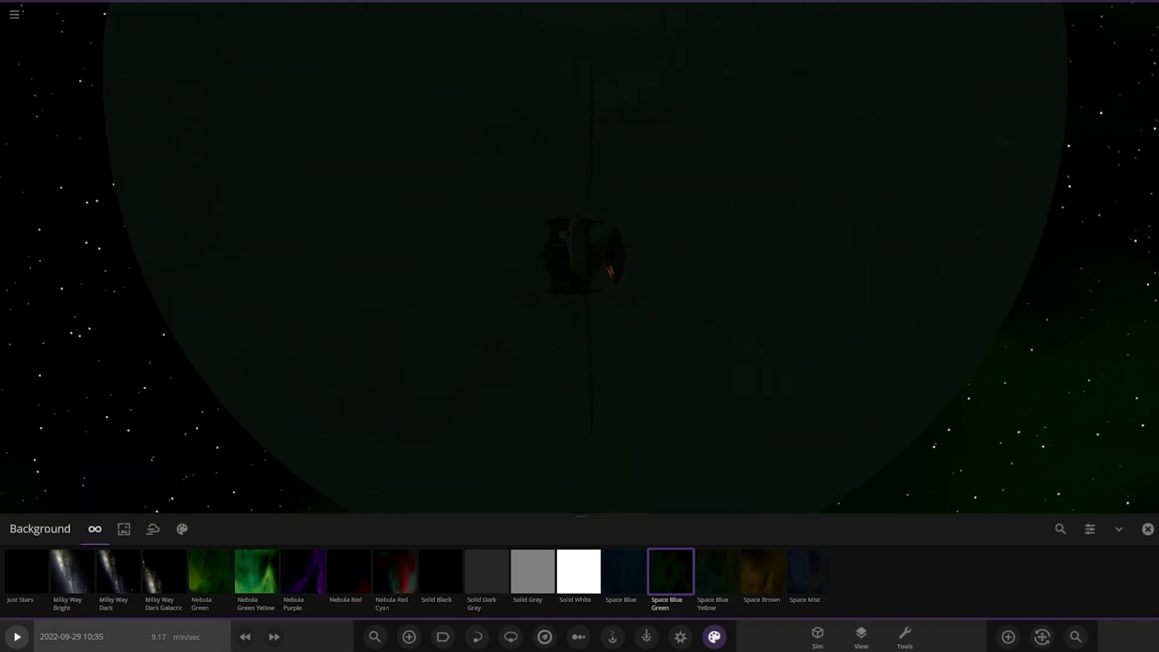
click(241, 636)
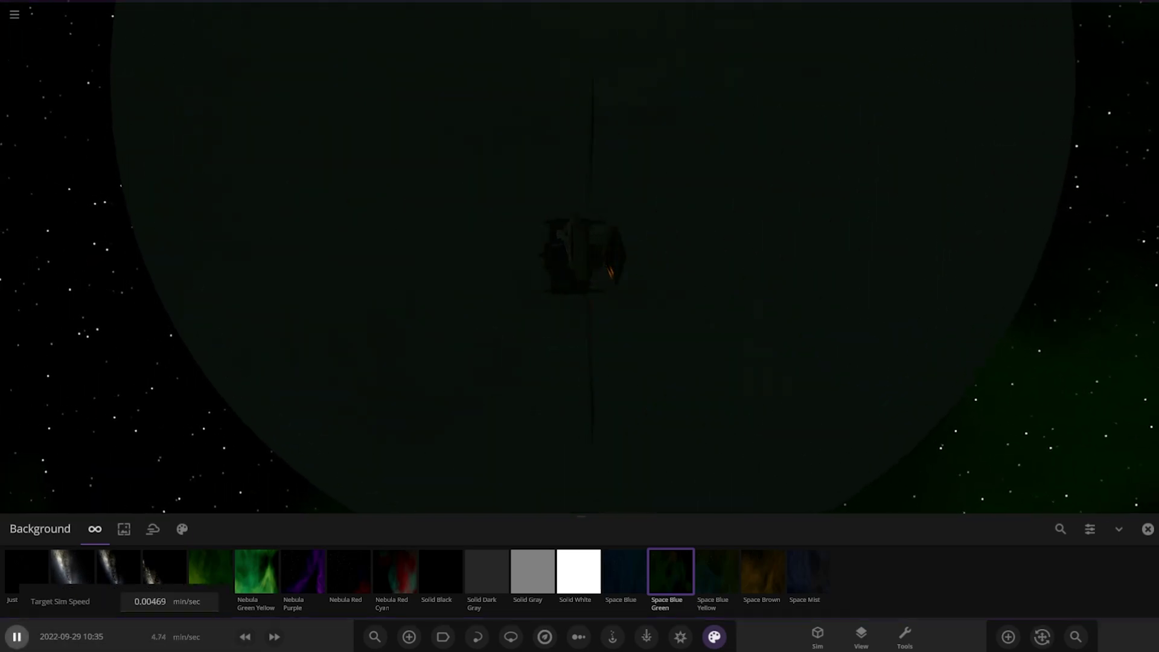
click(274, 635)
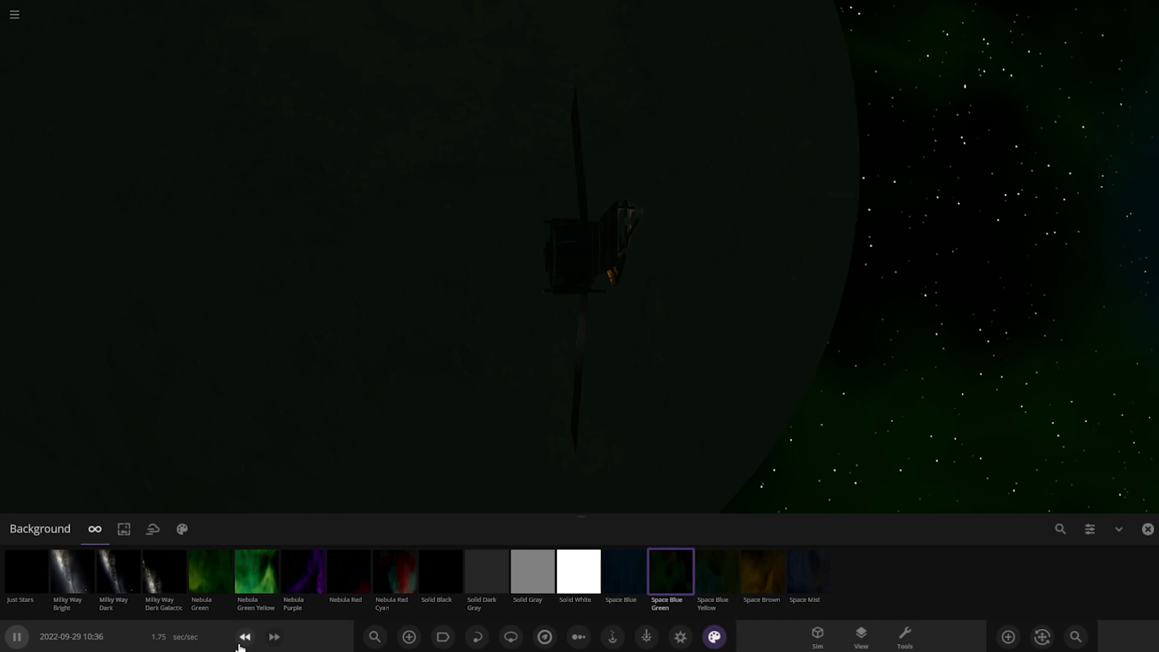
click(241, 641)
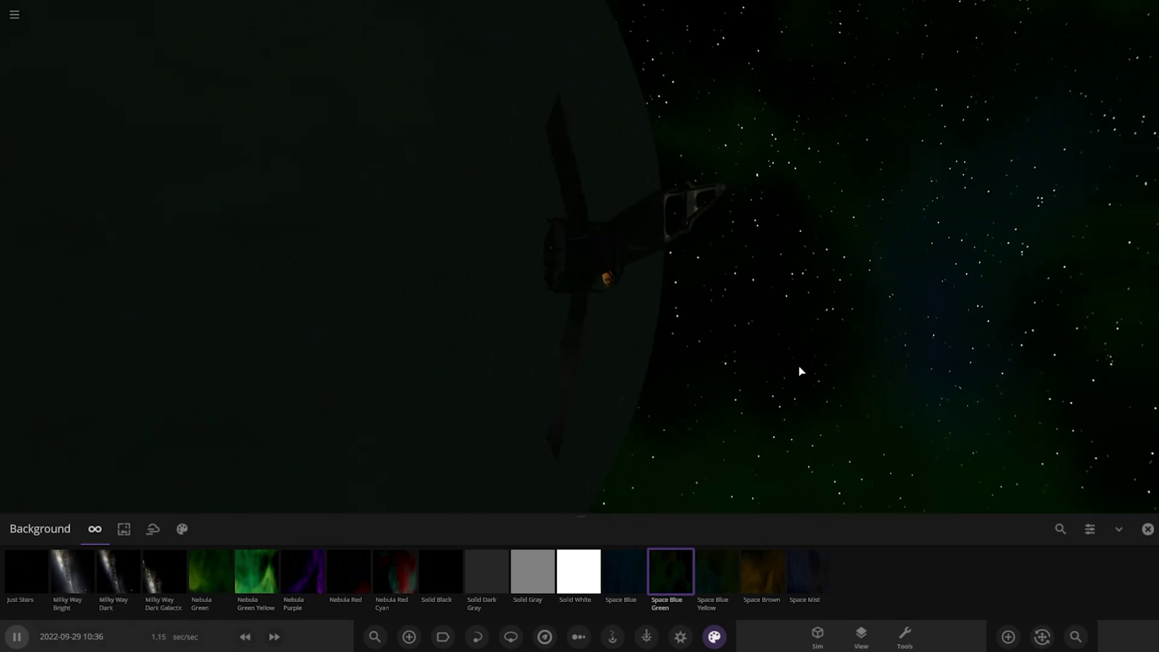
click(272, 643)
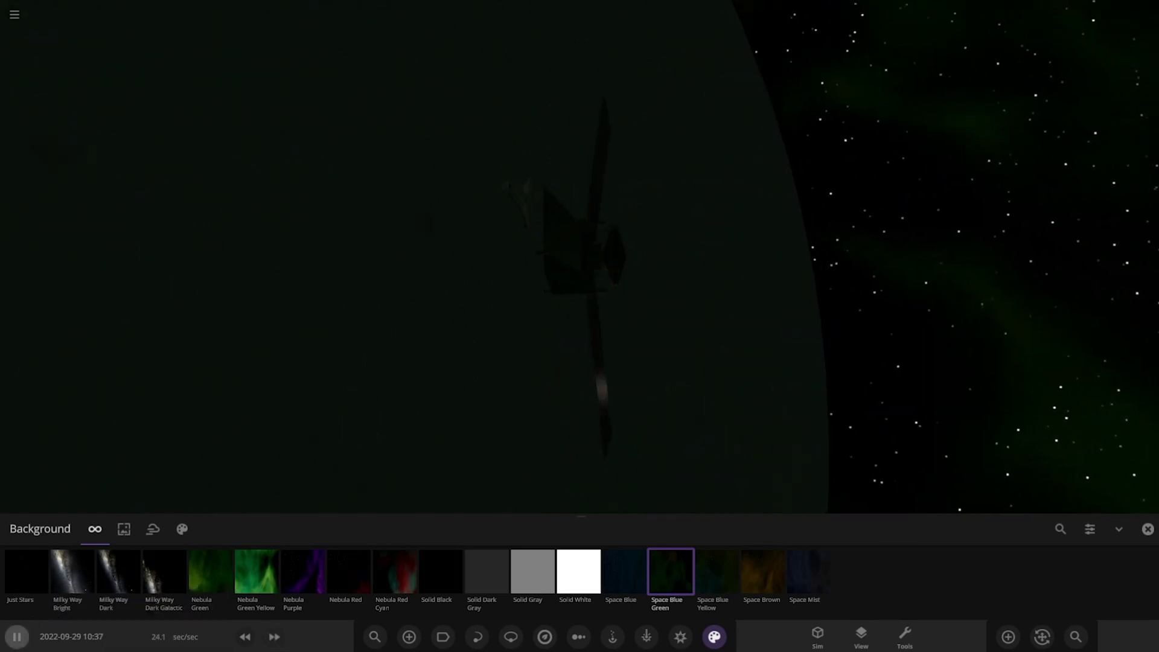
key(space)
key(space)
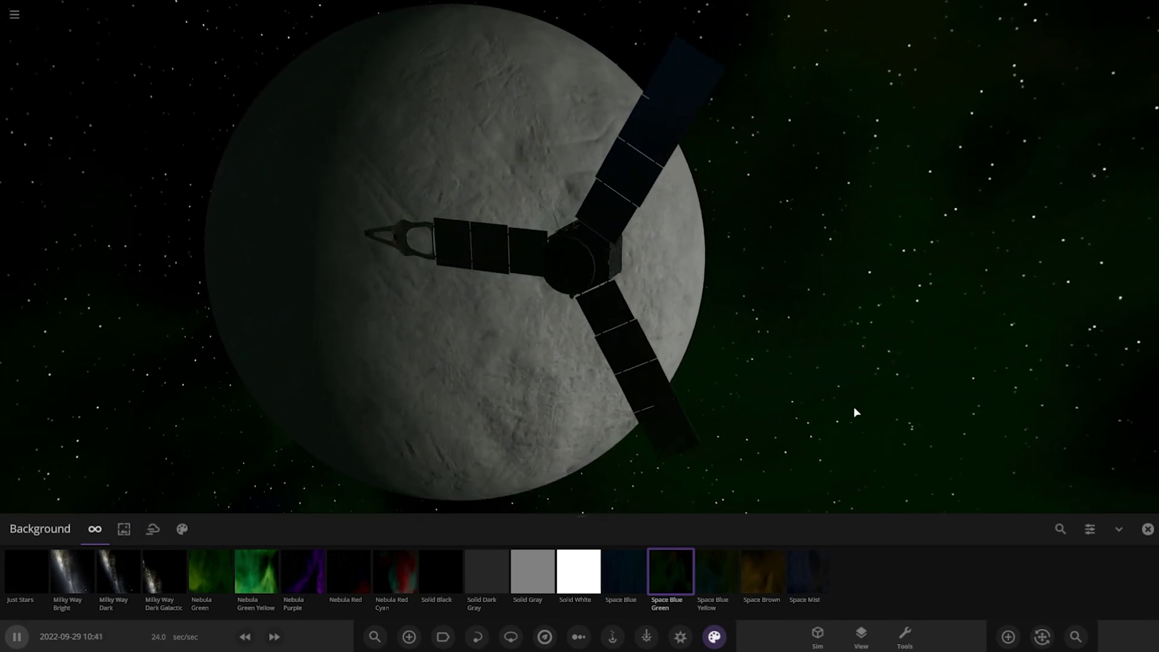
mouse_move(842, 407)
mouse_down()
mouse_move(675, 414)
mouse_move(309, 370)
mouse_up()
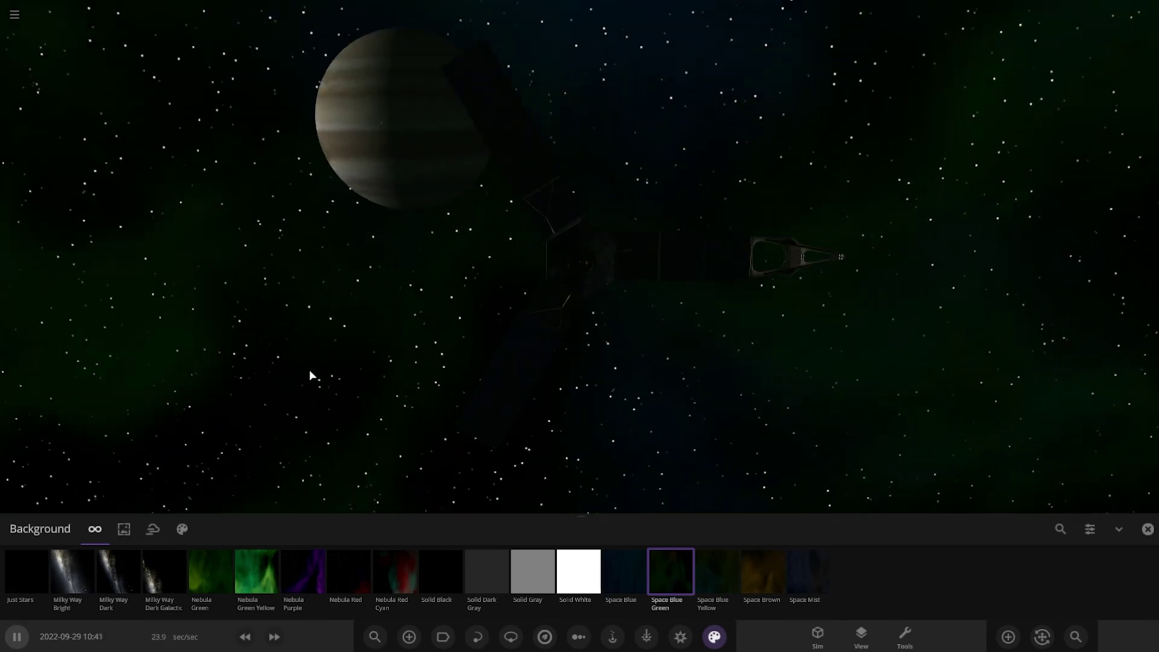
mouse_move(387, 399)
mouse_down()
mouse_move(444, 396)
mouse_move(473, 411)
mouse_move(305, 625)
mouse_up()
click(271, 641)
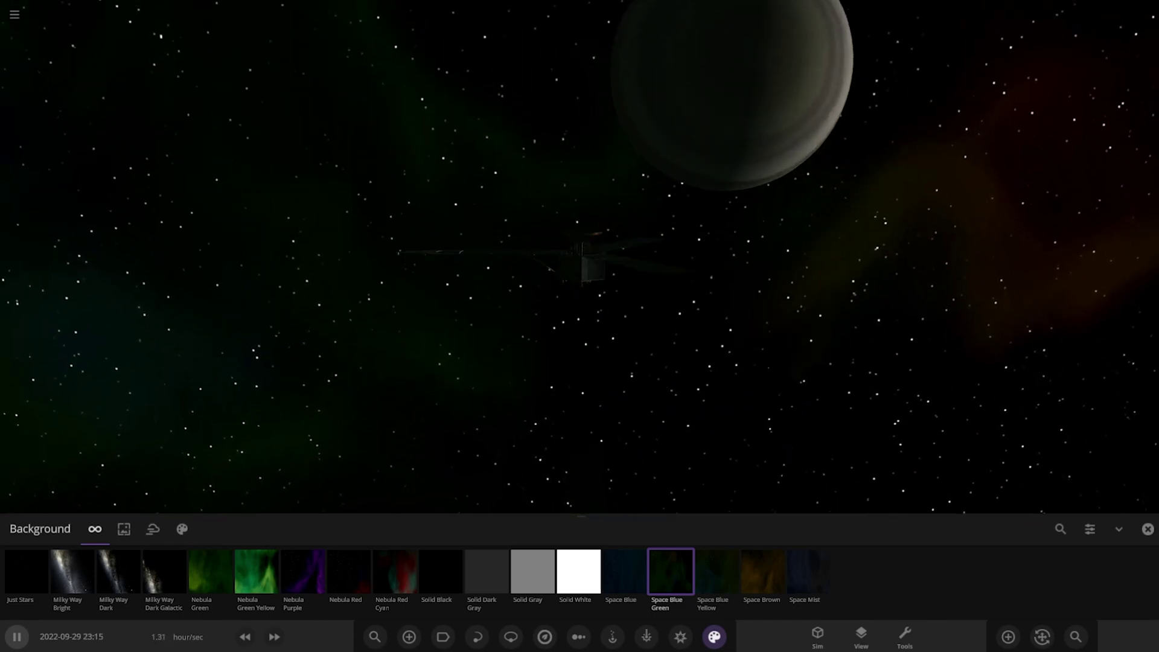
Close the background palette, pause, and load the Solar System simulation.
click(1147, 528)
key(space)
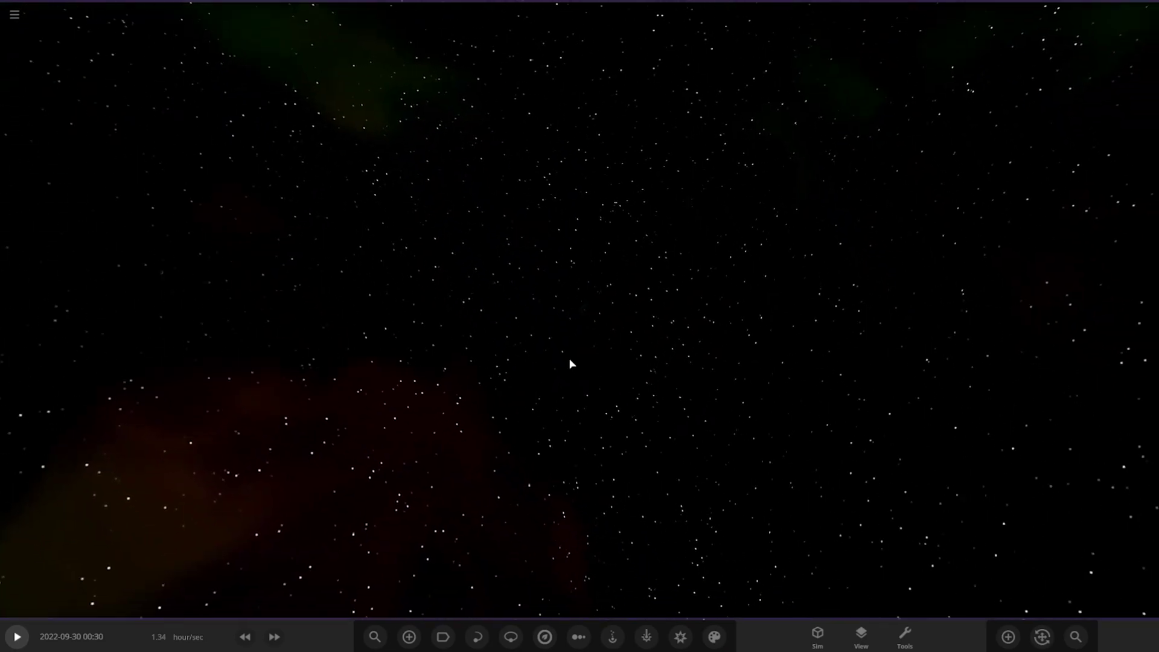
click(13, 13)
scroll(160, 319, up, 4)
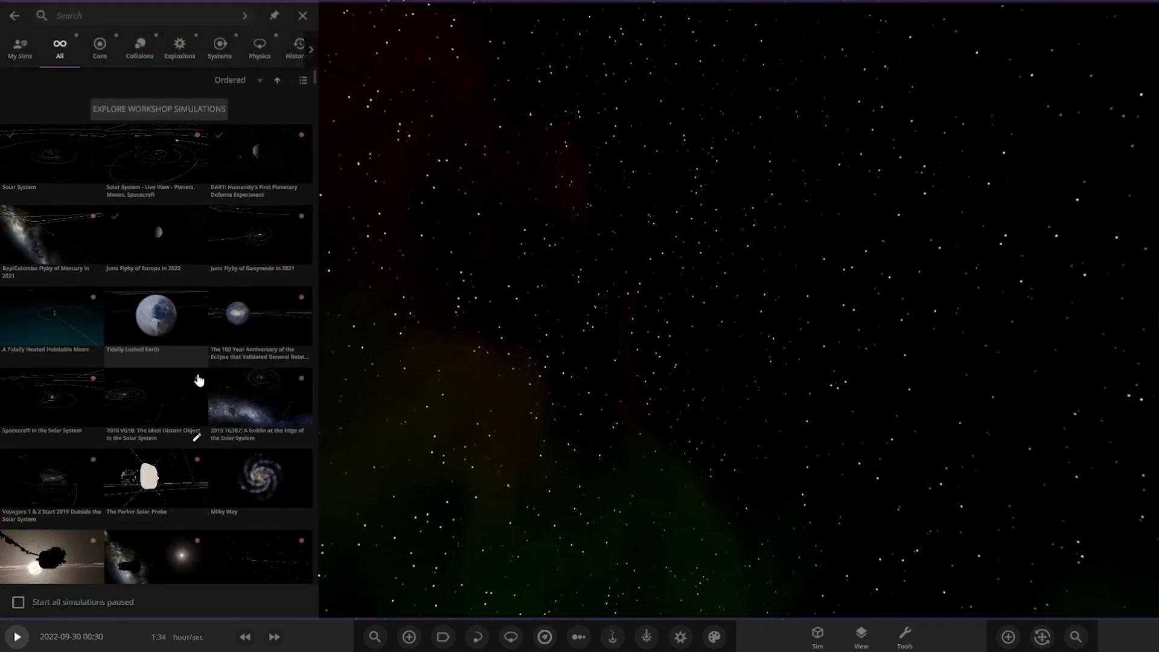
click(63, 180)
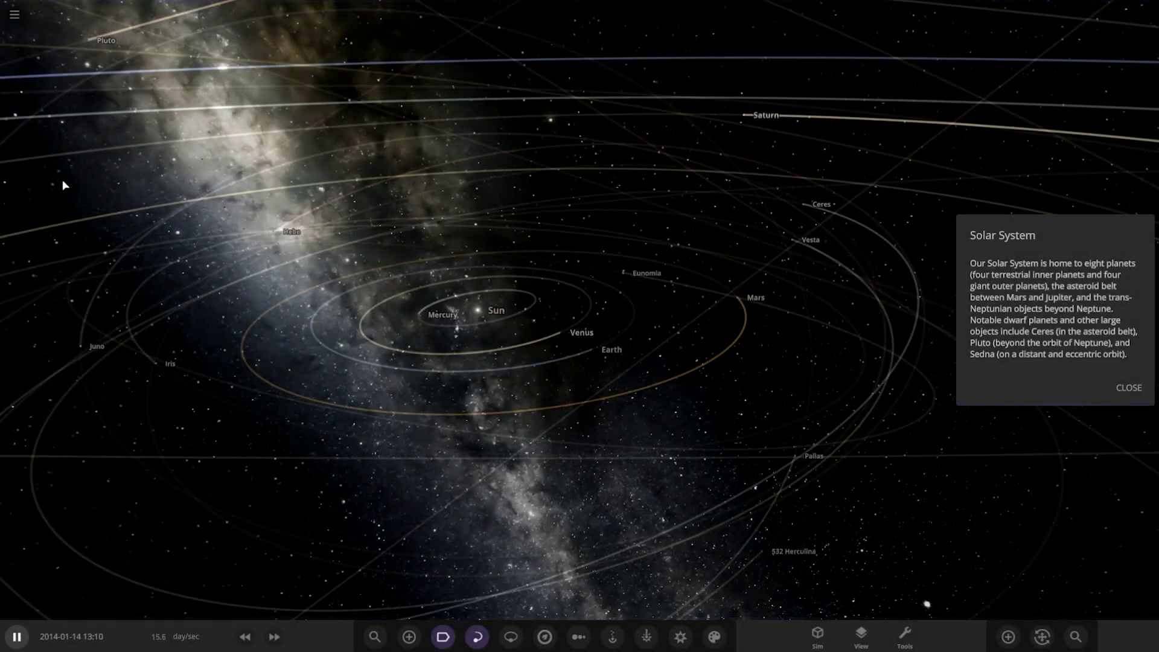
Dismiss the description, browse the full View settings, select asteroid 405 Thia, and close the settings.
click(1127, 387)
click(861, 634)
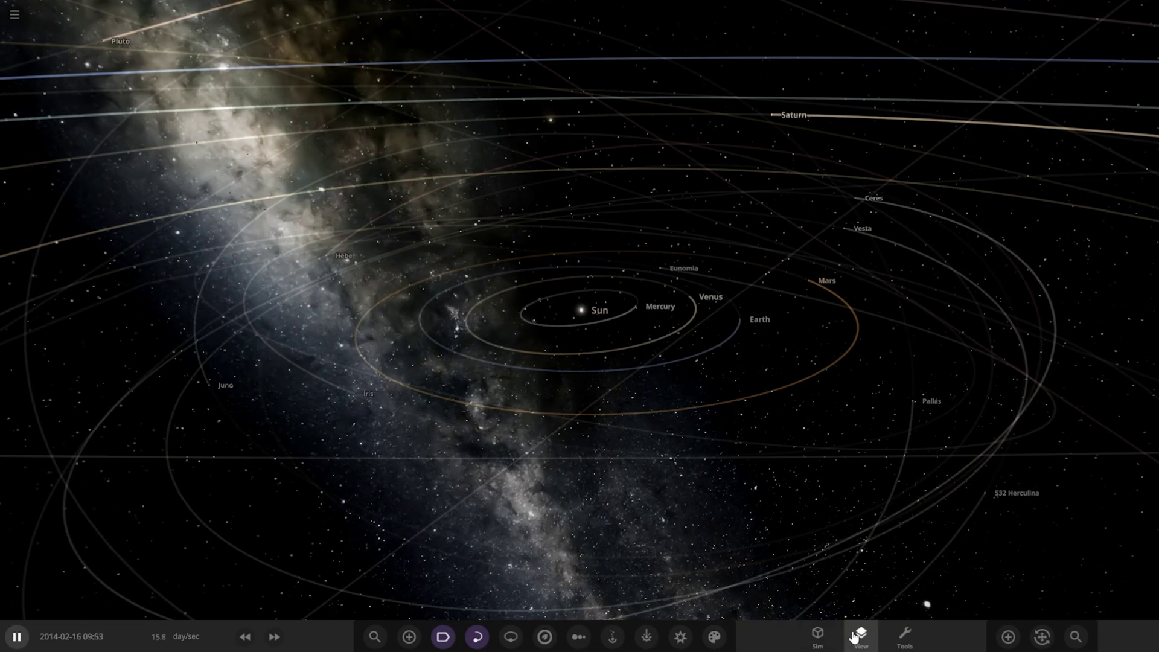
click(963, 444)
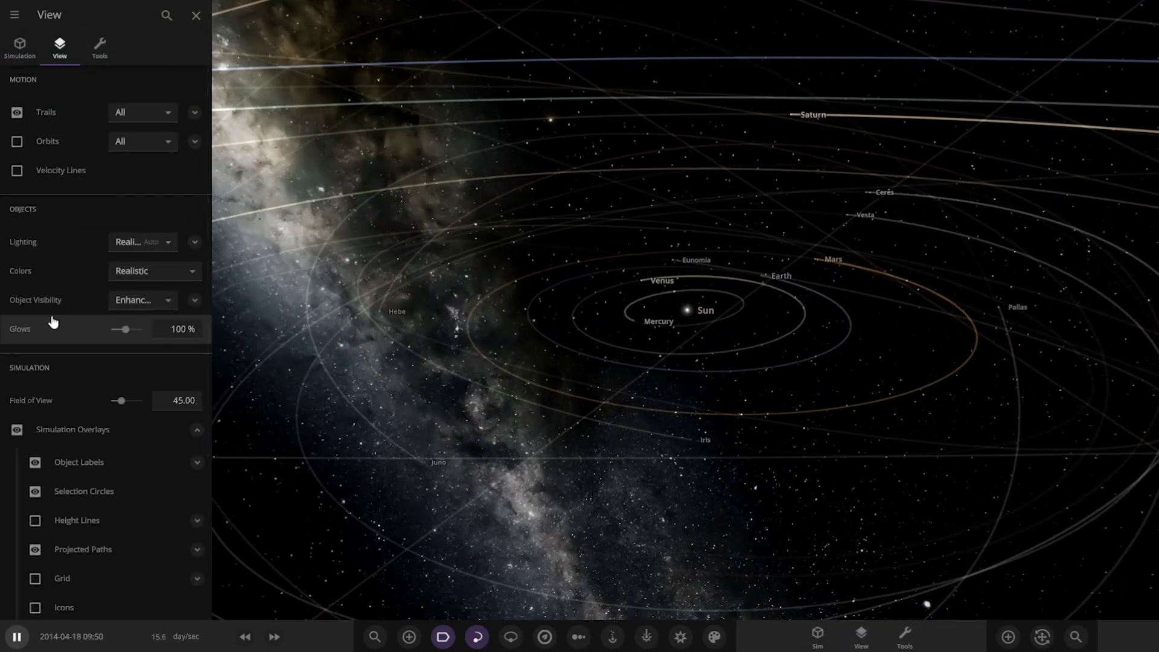
scroll(114, 476, down, 4)
scroll(119, 543, up, 4)
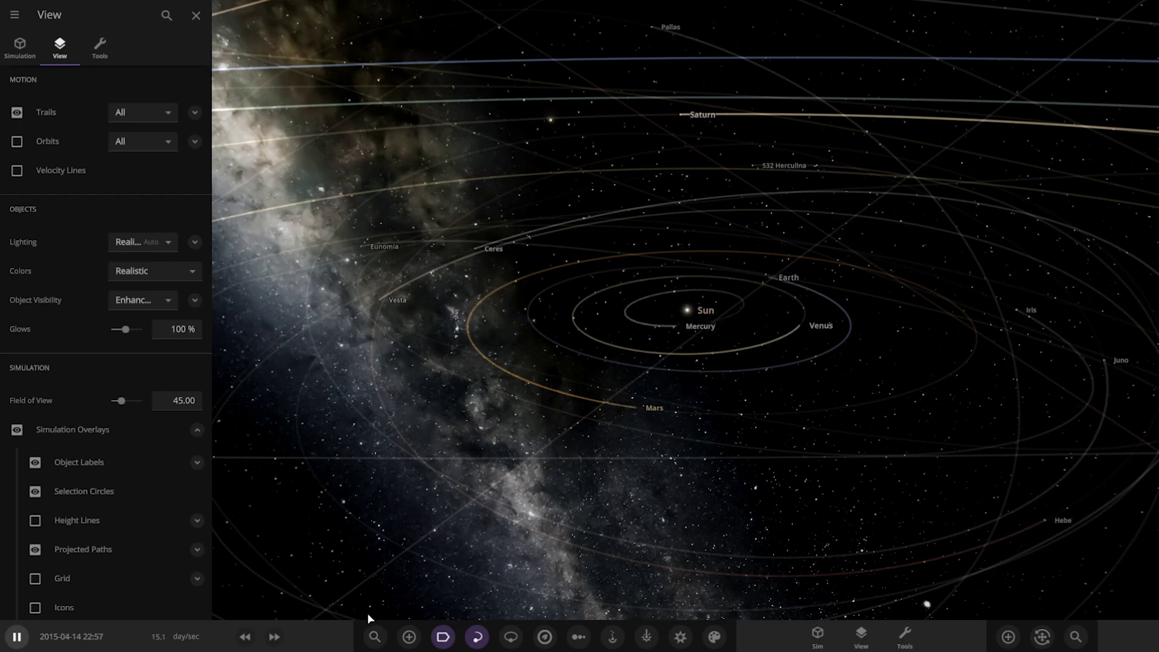
scroll(668, 254, down, 5)
click(668, 255)
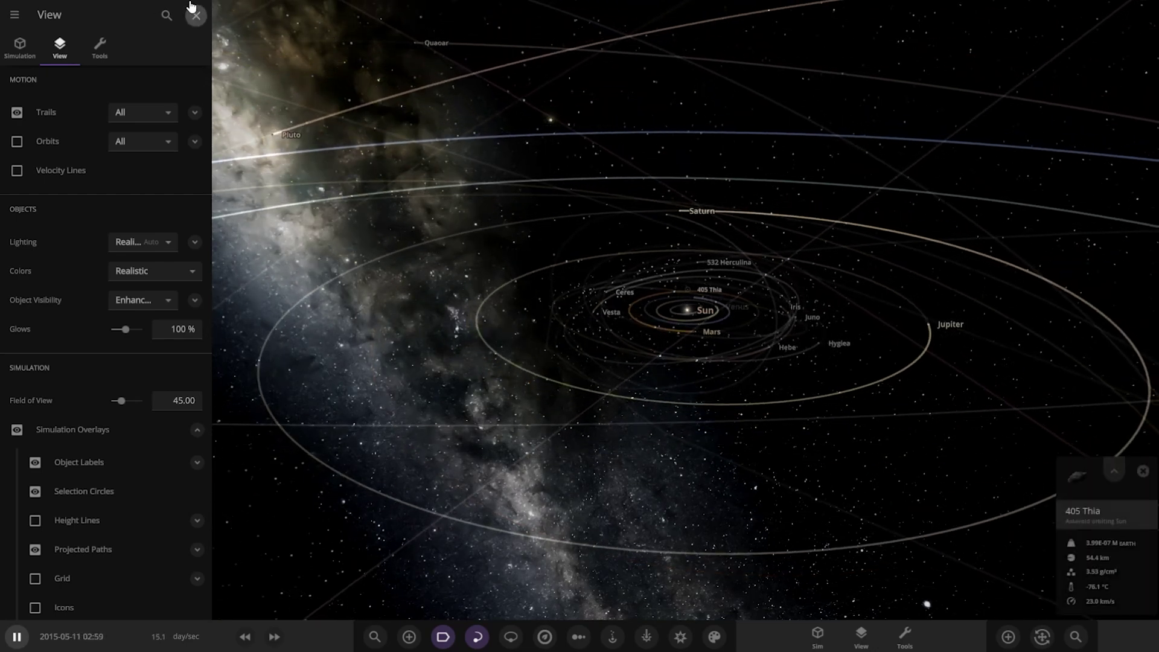
click(190, 6)
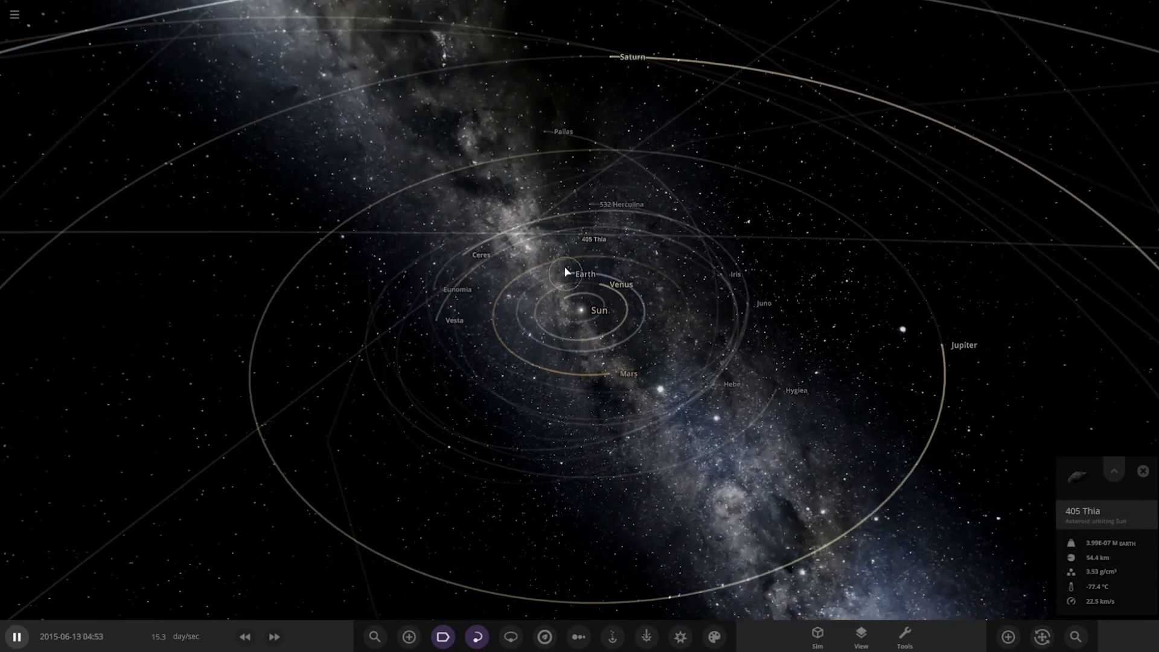
Select Earth and review its mass, radius and density unit options without changing them.
click(566, 272)
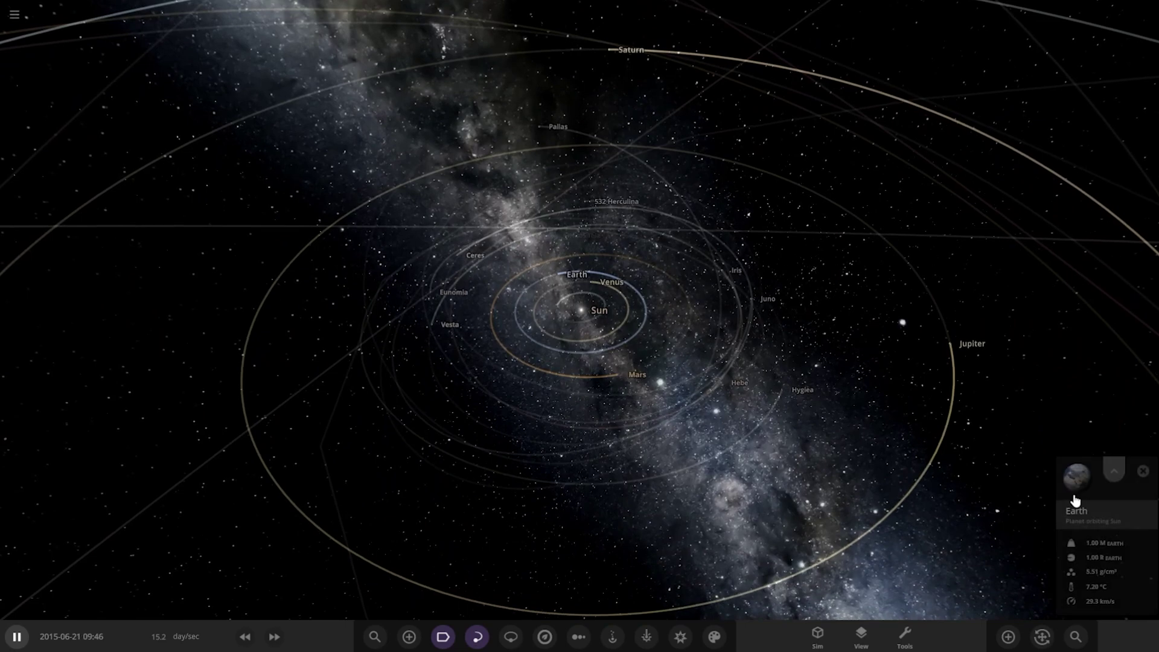
click(1078, 499)
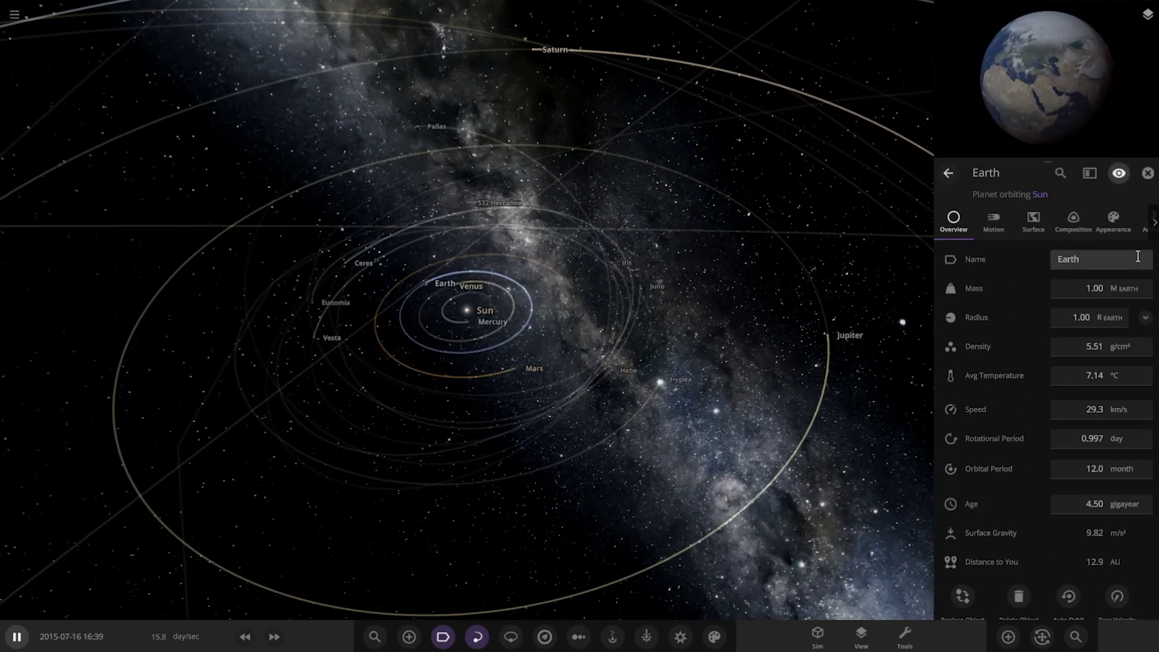
click(1119, 292)
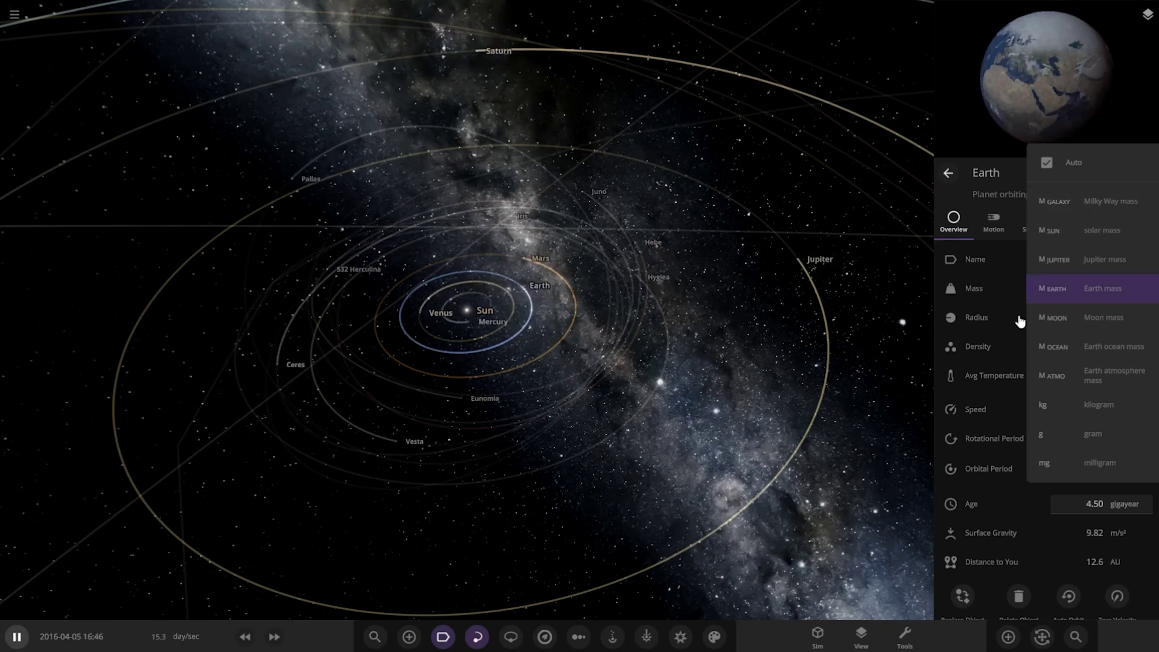
click(978, 301)
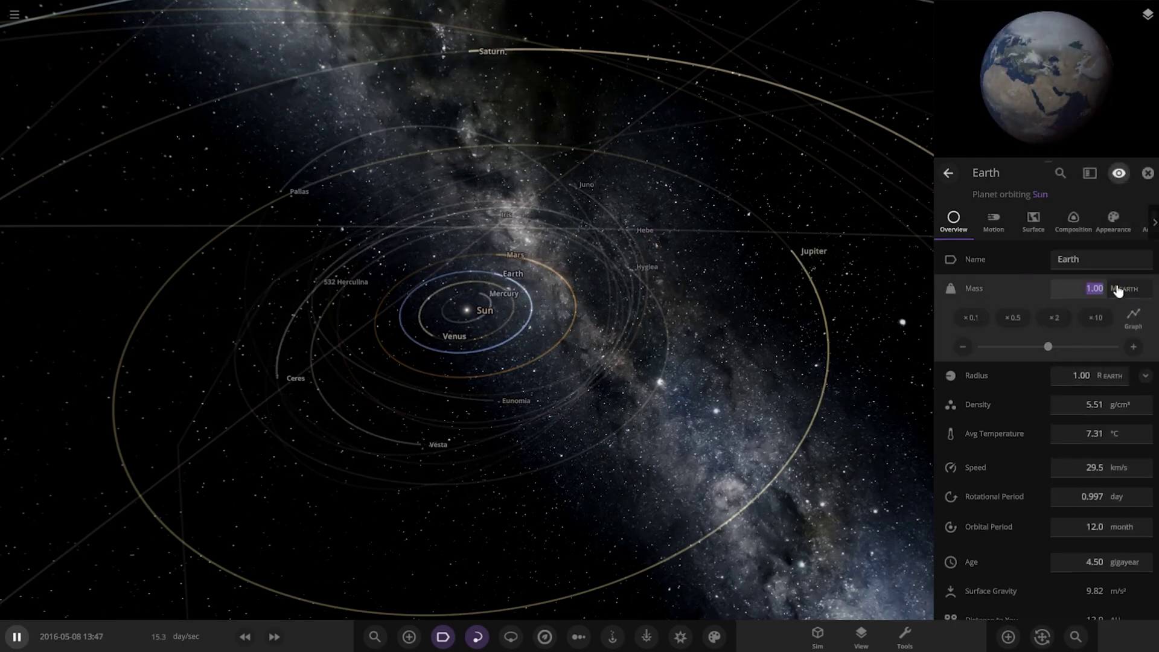
click(1116, 291)
click(957, 411)
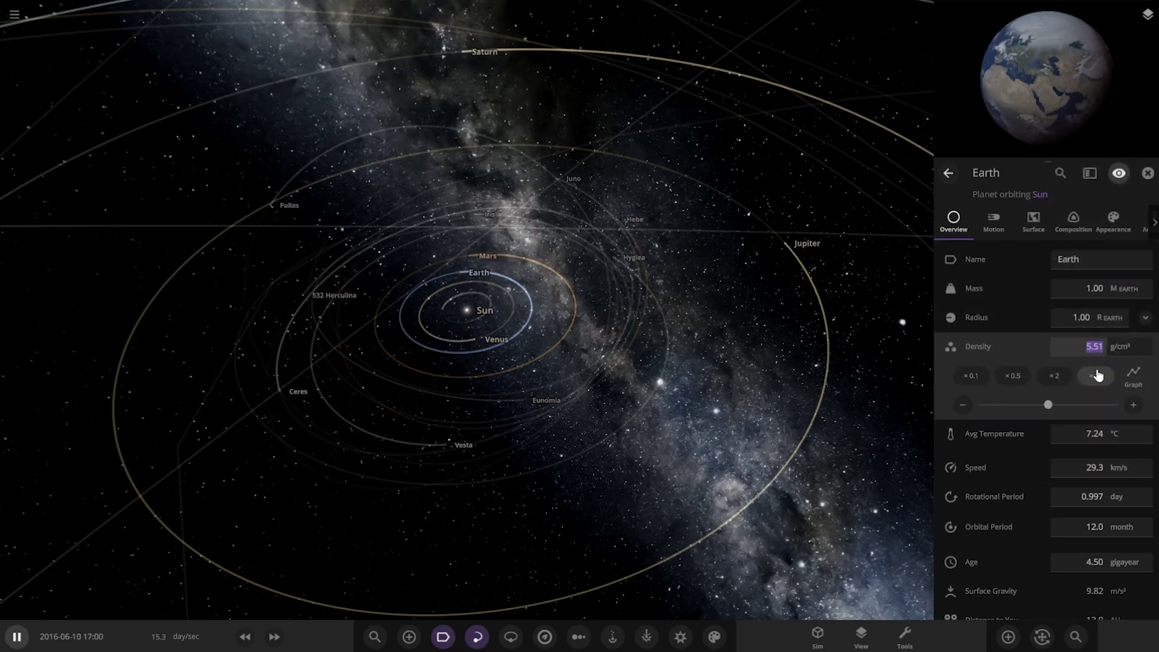
click(1128, 317)
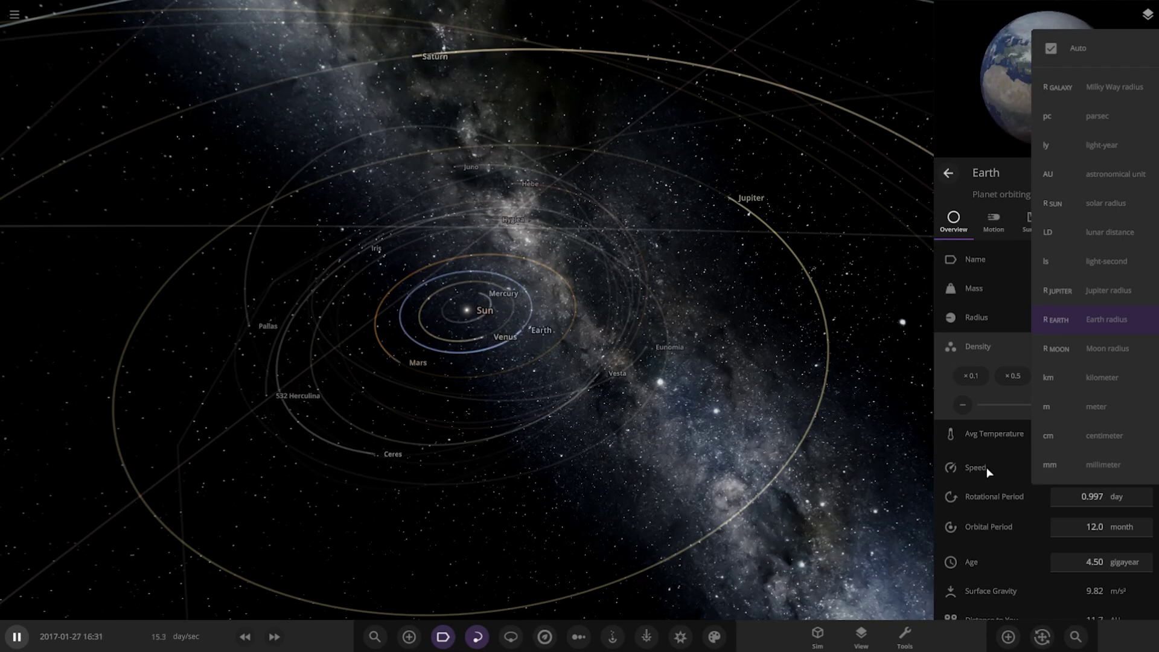
click(994, 349)
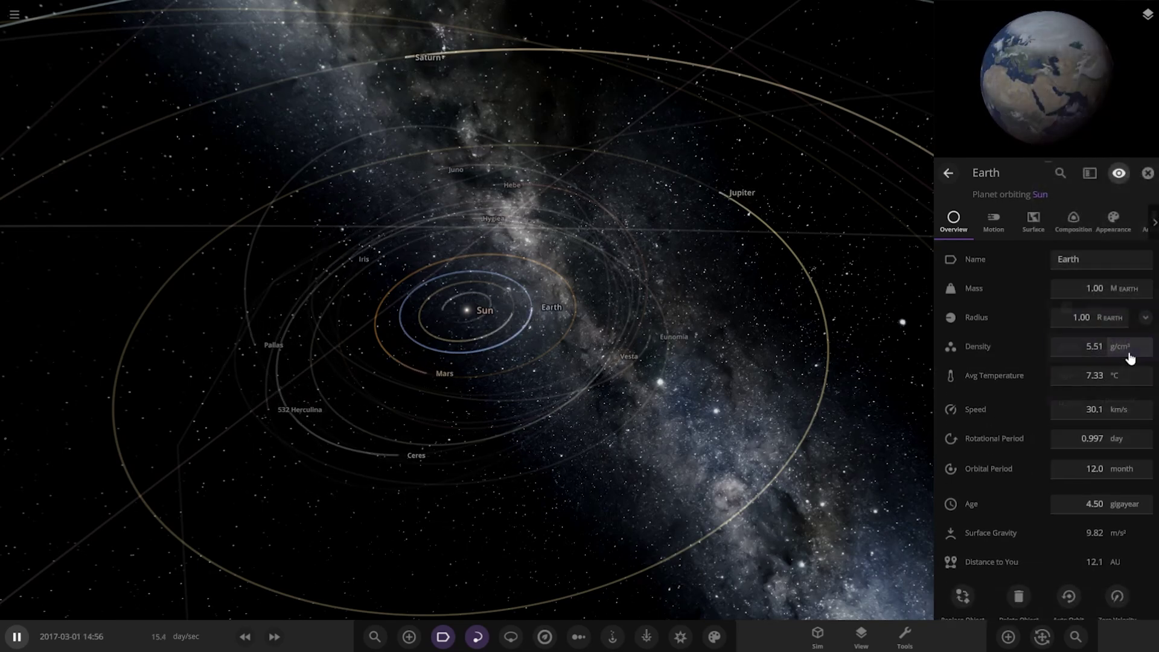
click(1130, 357)
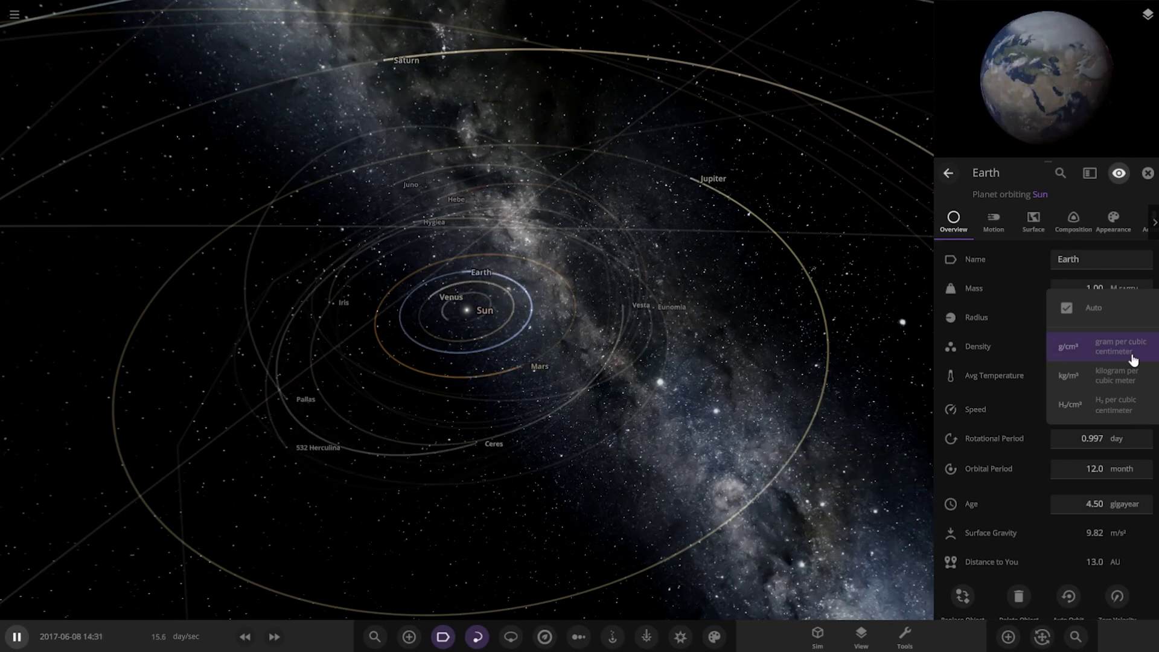
Review temperature, speed and rotational period units, keeping the orbital period in months.
click(1049, 379)
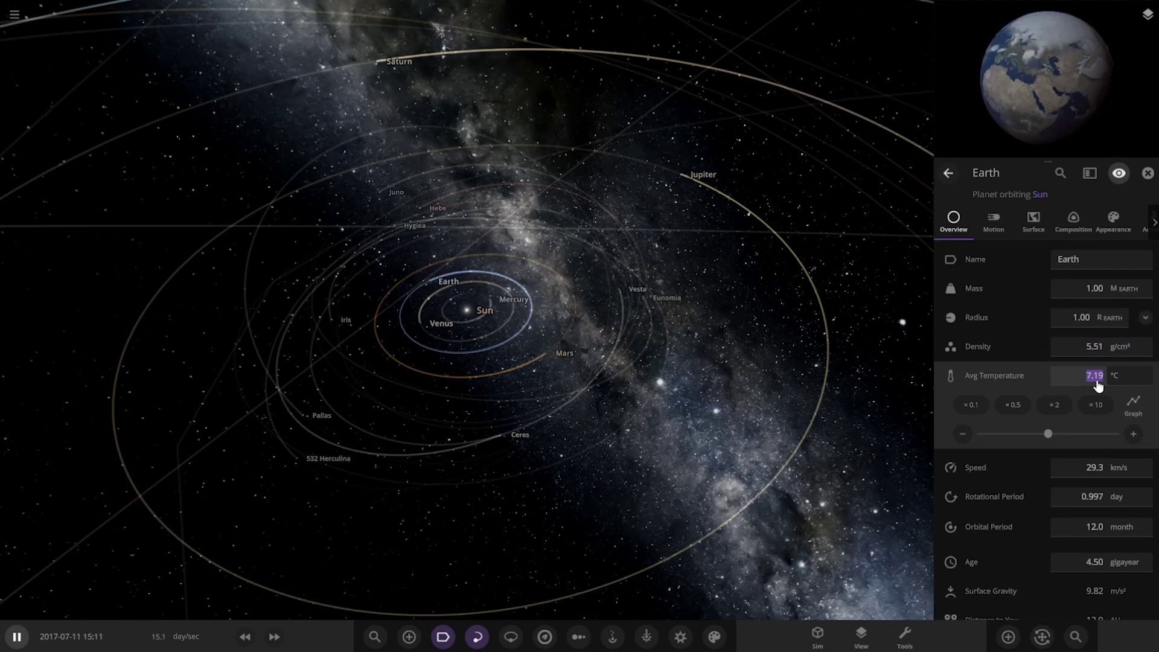
click(1123, 380)
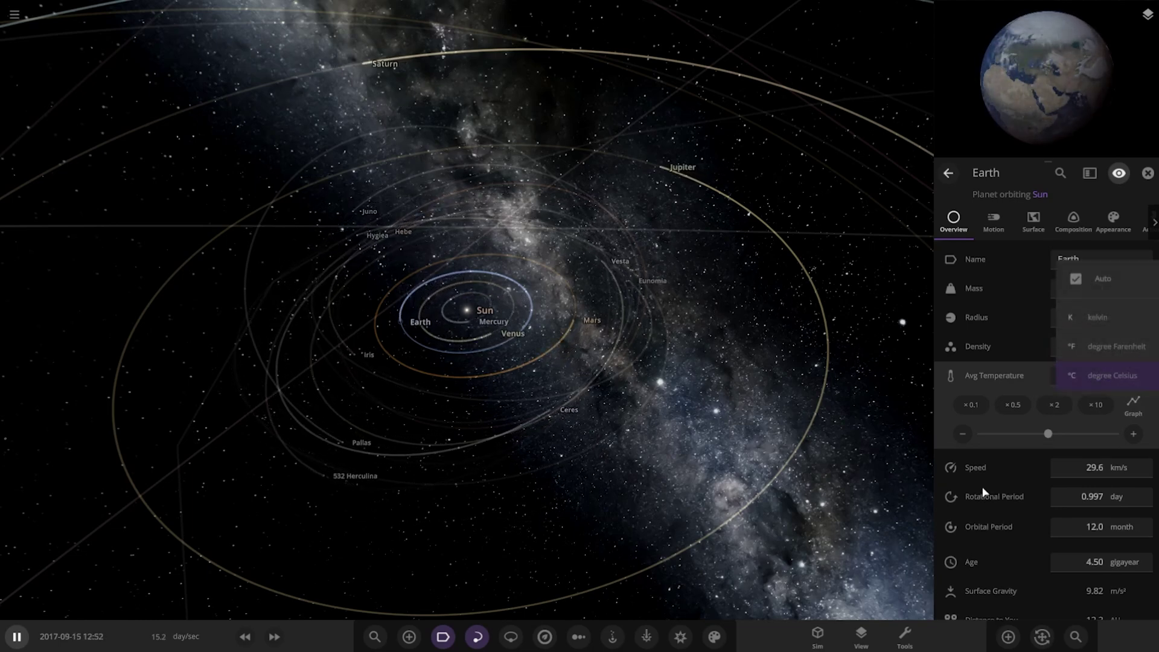
click(996, 470)
click(1125, 409)
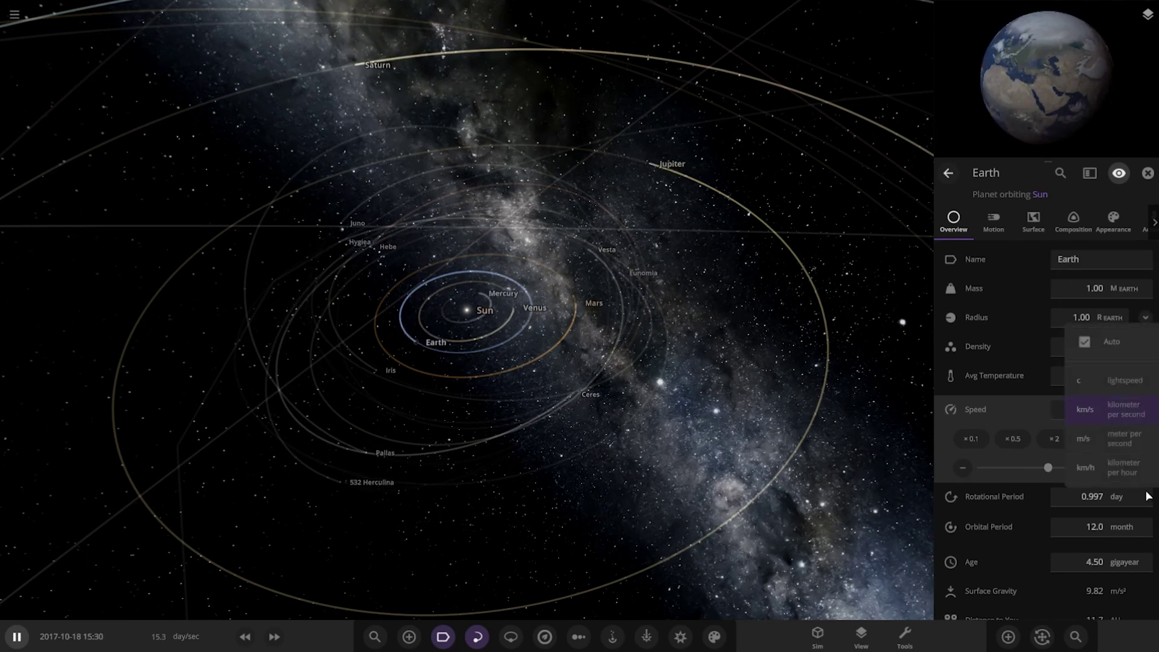
click(1110, 499)
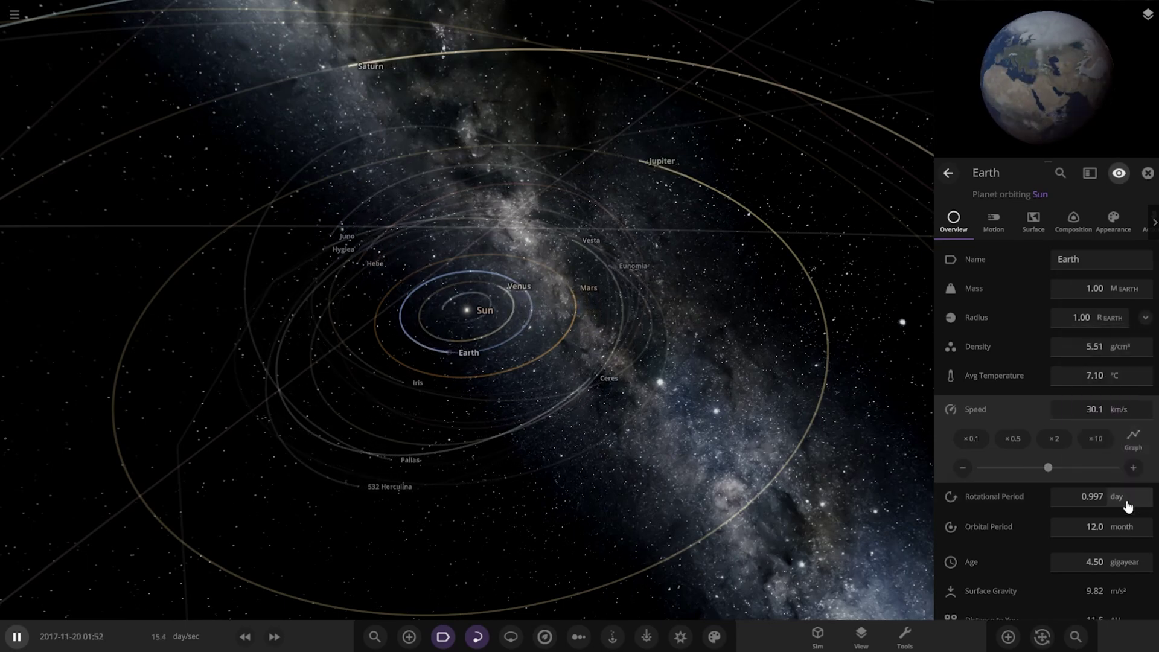
click(1114, 497)
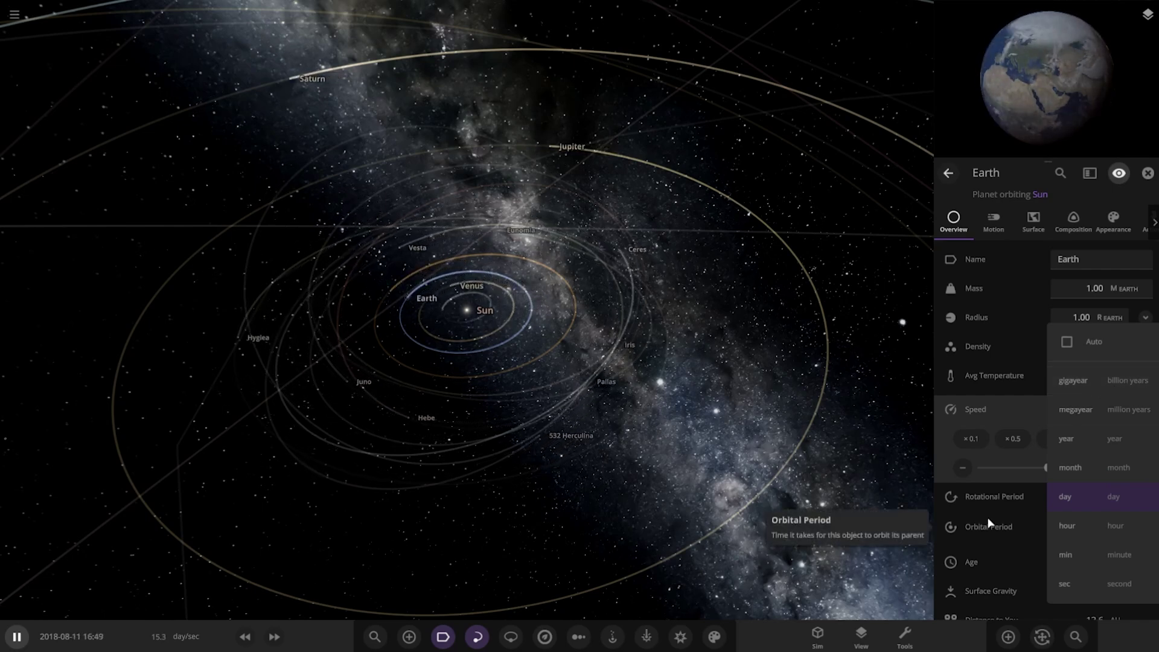
click(1002, 501)
click(1115, 438)
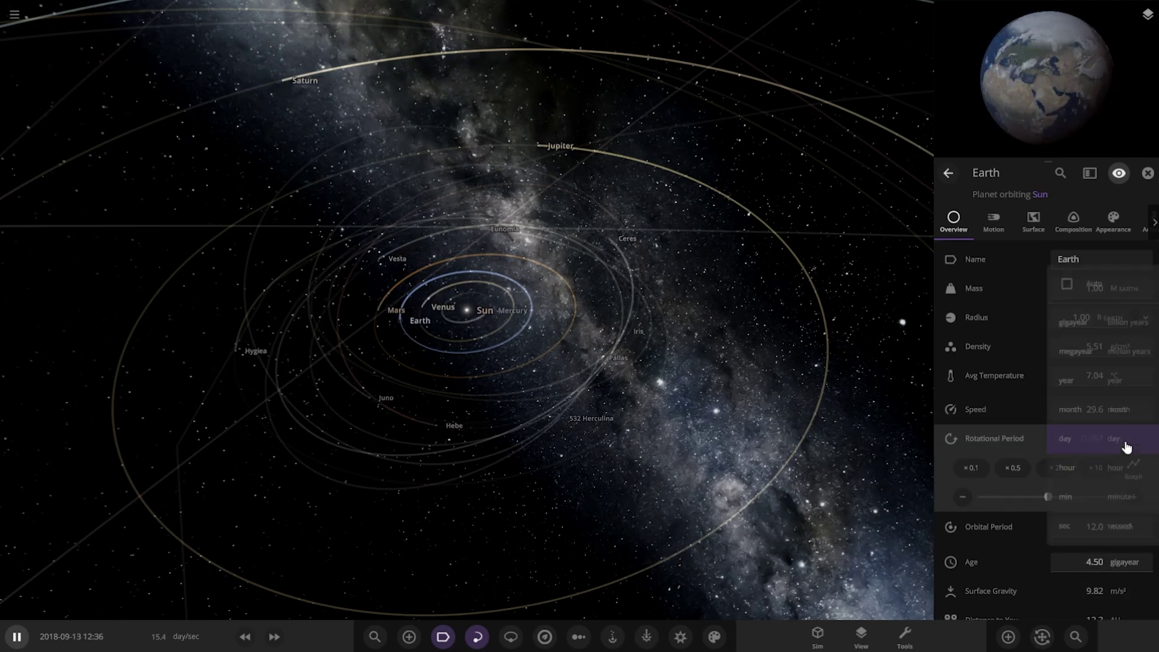
click(990, 537)
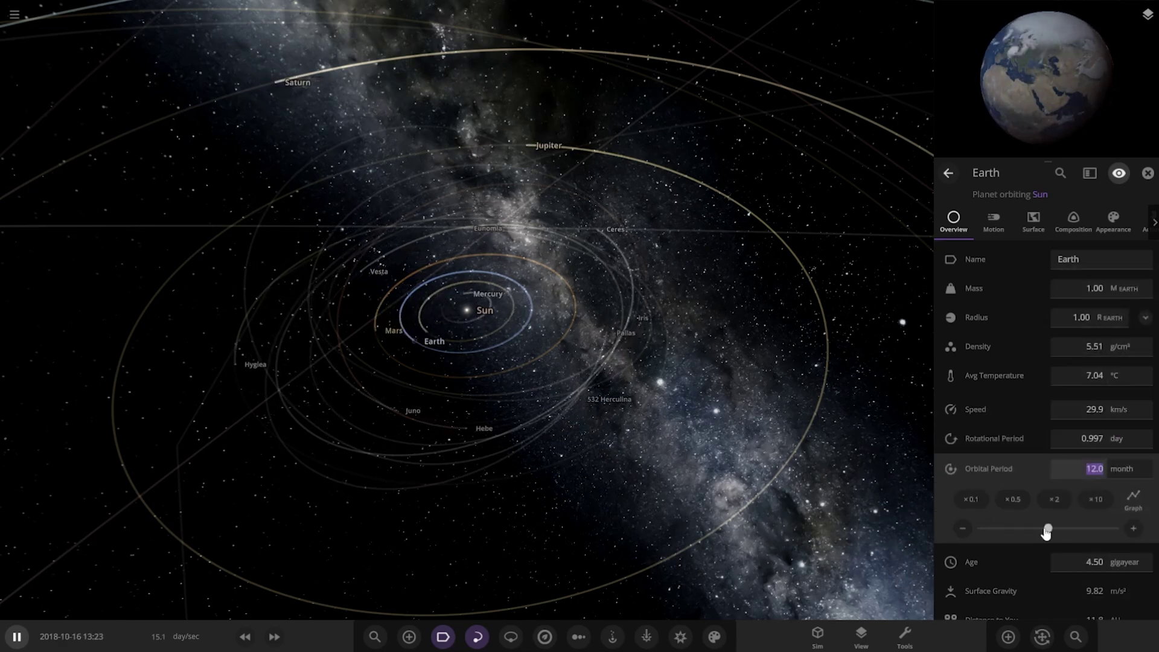
click(1117, 471)
click(1112, 472)
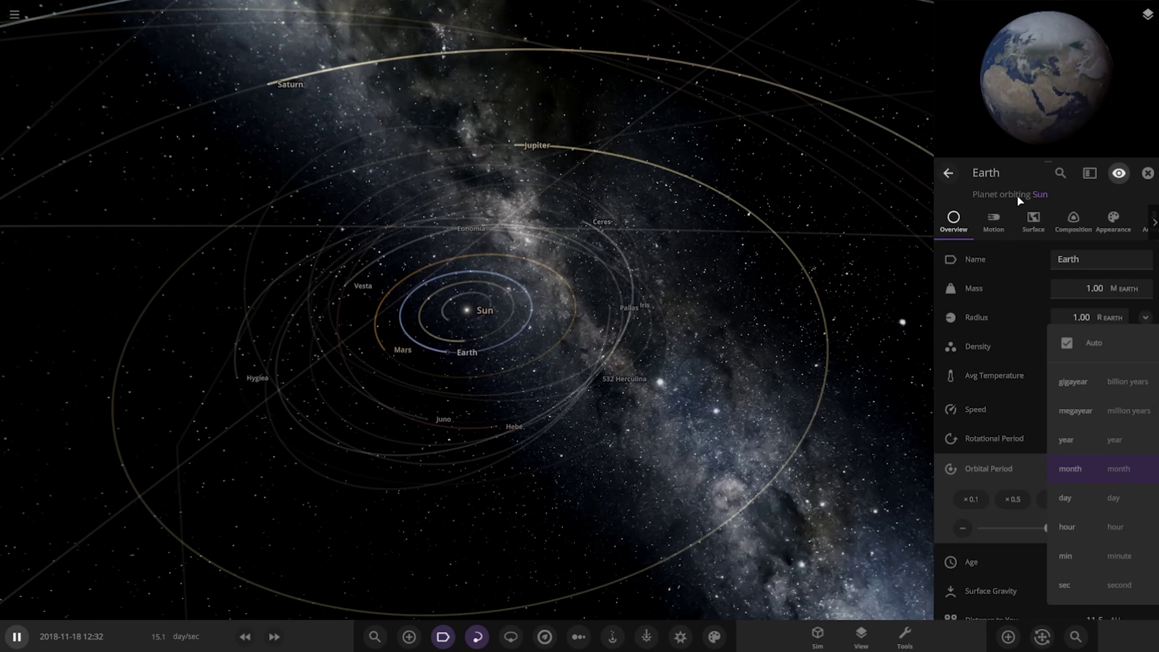
View Earth's Motion details, open its surface maps, and expand the Surface Temperature map settings.
click(993, 220)
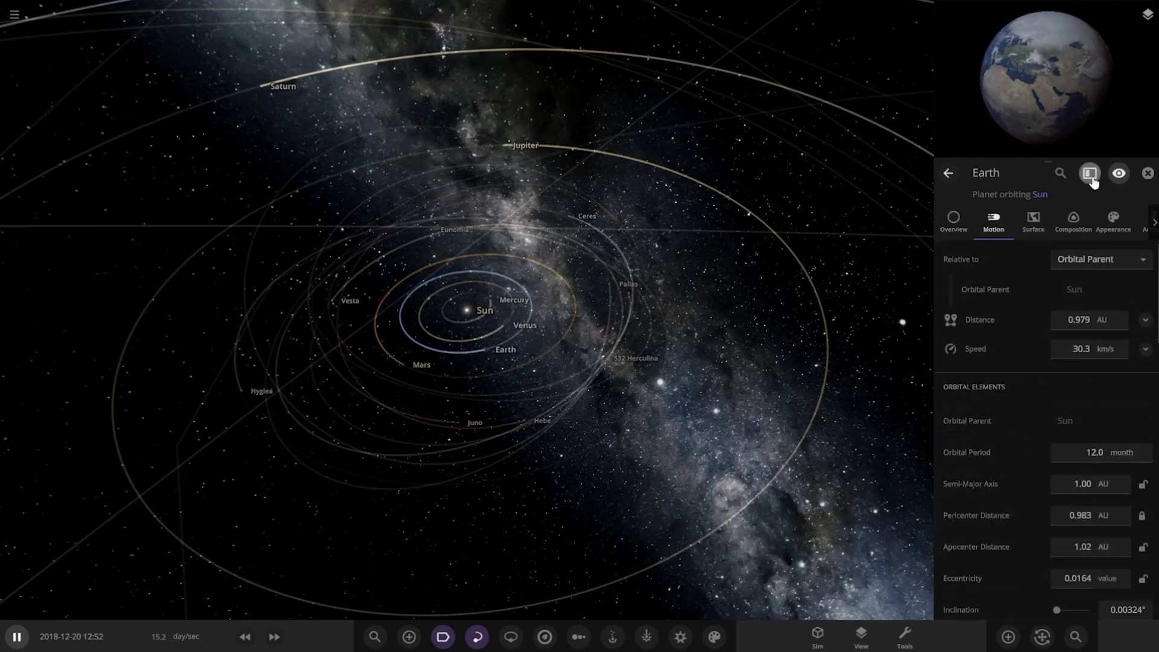
click(1089, 173)
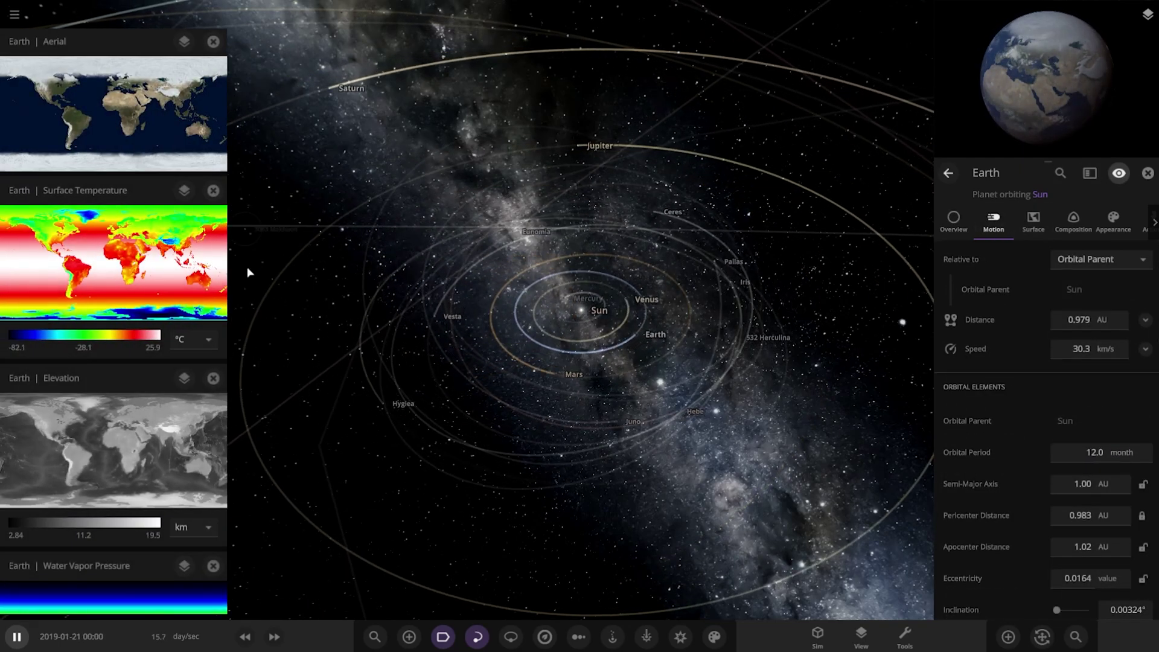
click(184, 190)
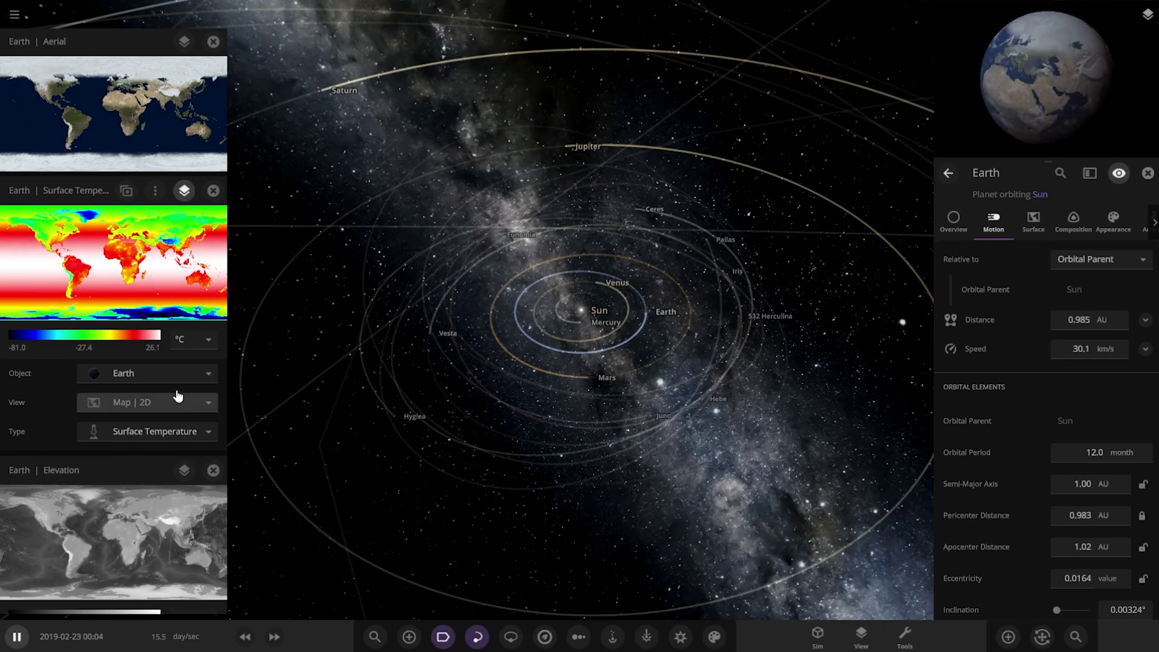
Pick Mars in the Select Object grid as the body for the surface temperature map.
click(161, 380)
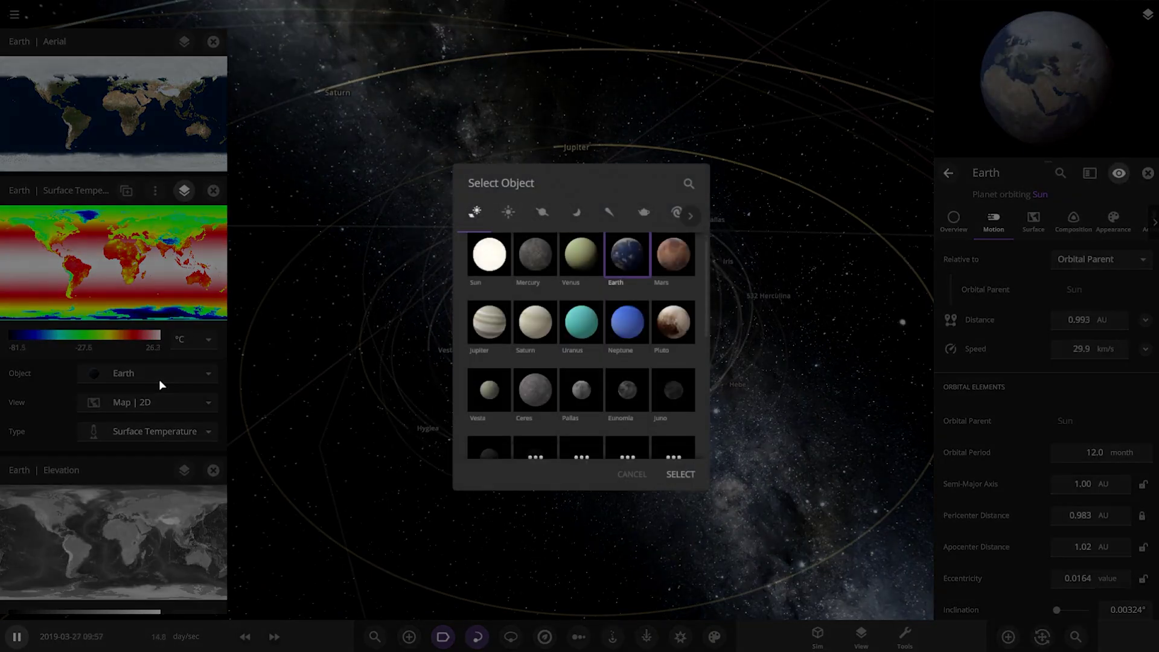
scroll(589, 418, down, 5)
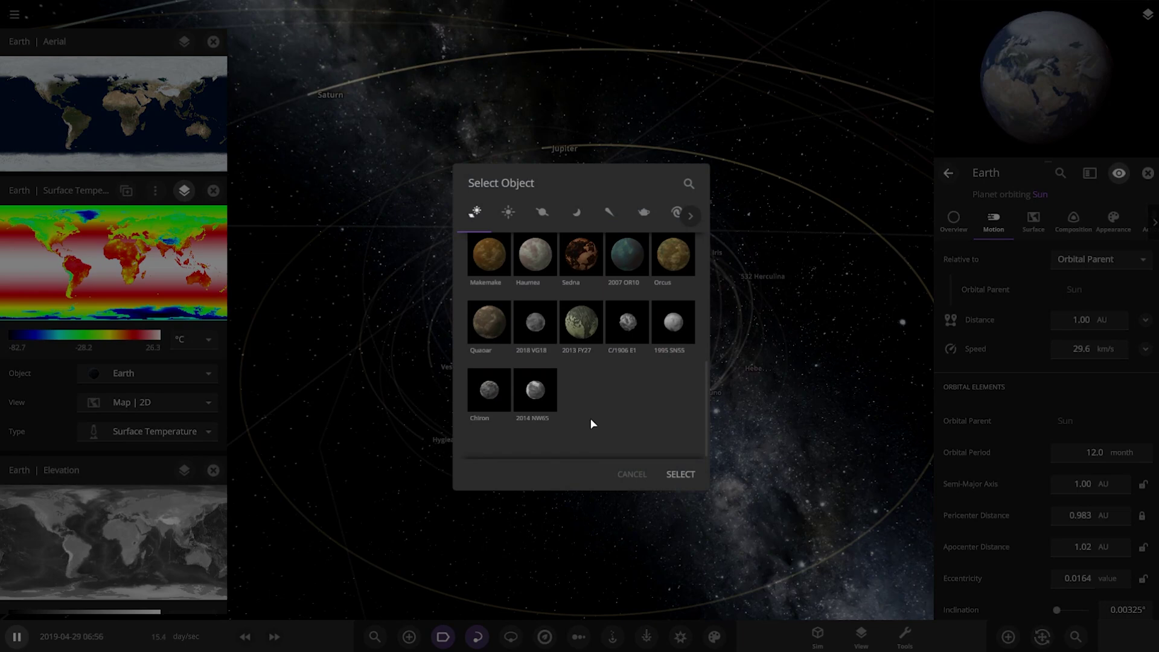
scroll(591, 418, up, 8)
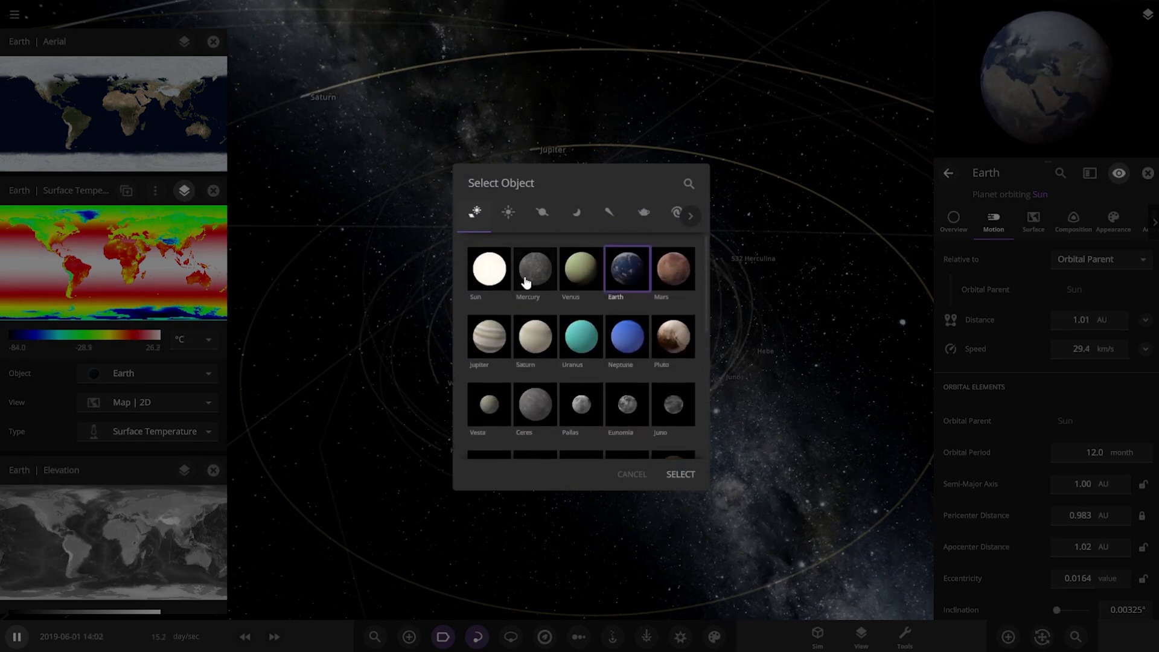
click(672, 270)
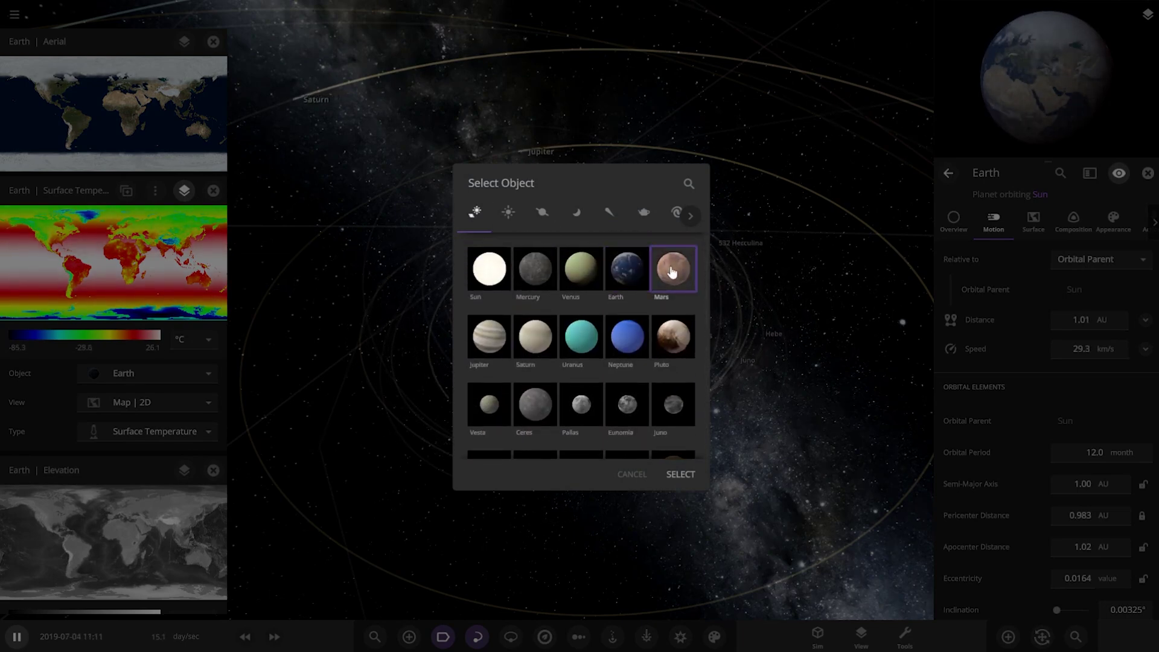
double_click(671, 270)
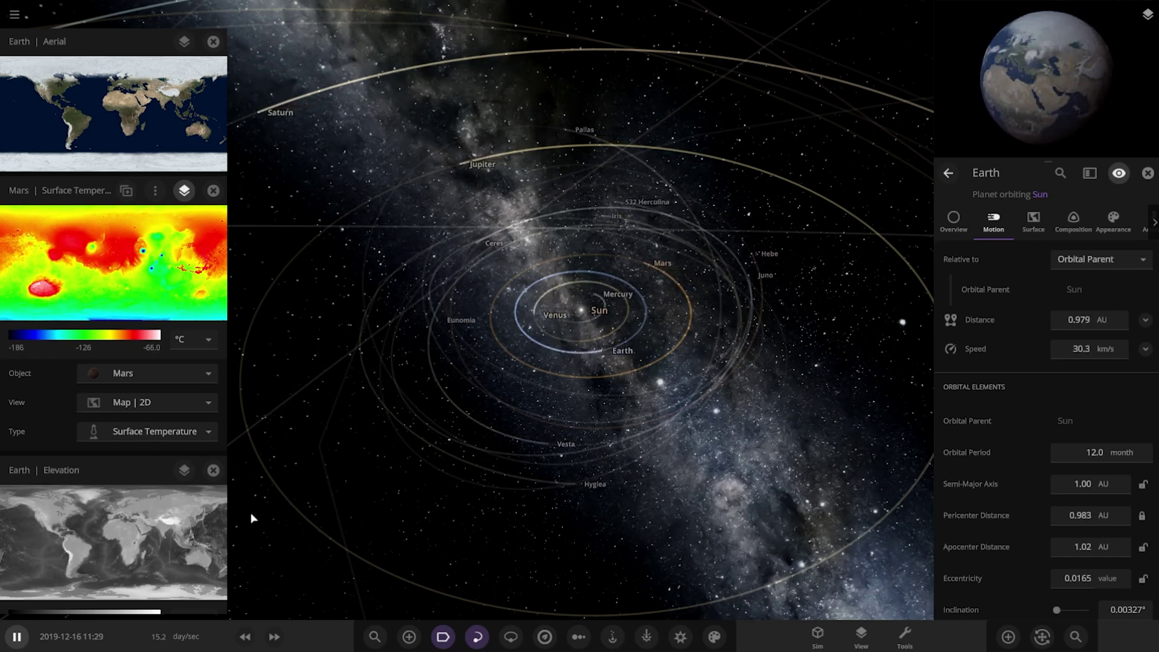
Try Mars as a 3D globe, 2D temperature map, internal composition, and then a graph.
click(194, 401)
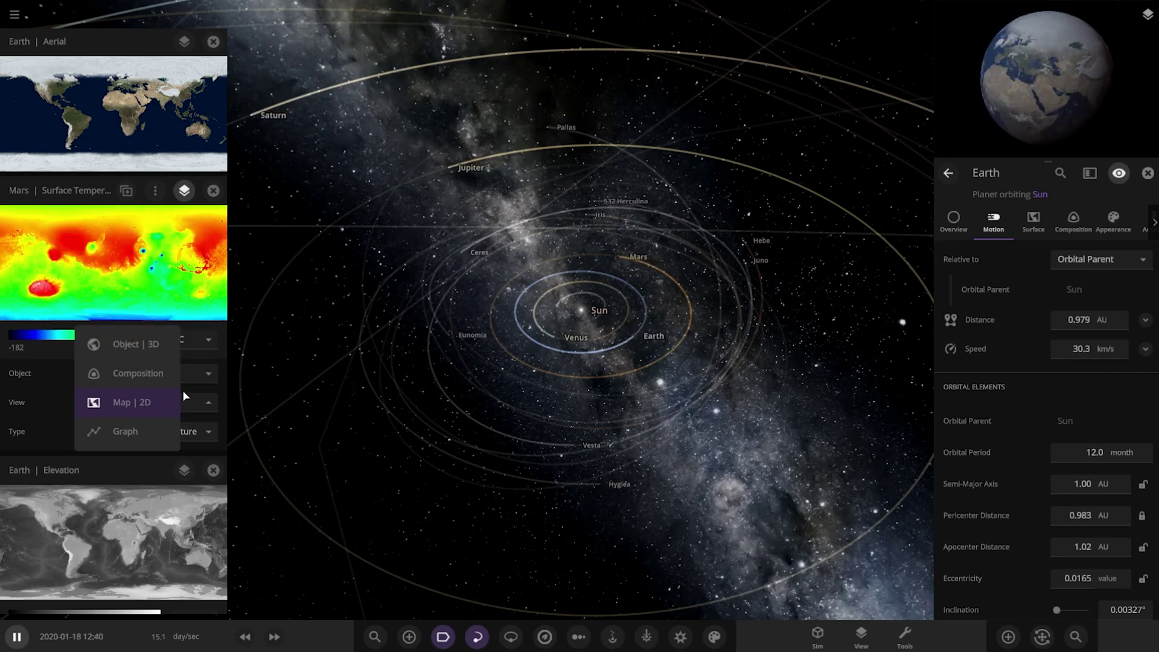
click(150, 344)
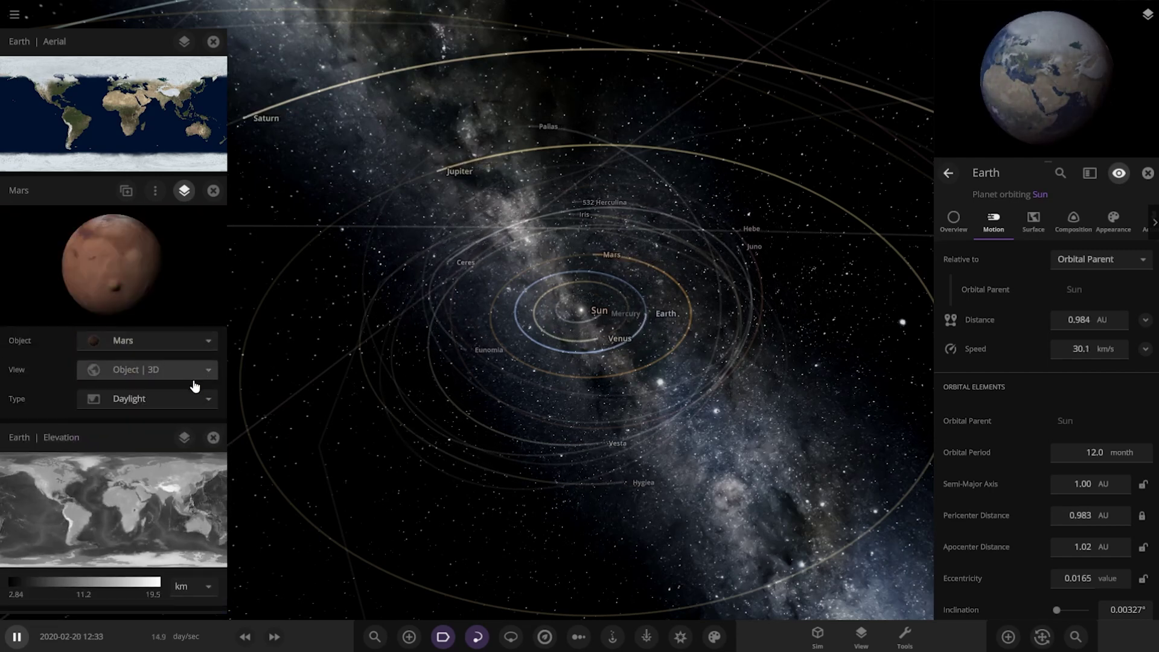
click(199, 370)
click(145, 418)
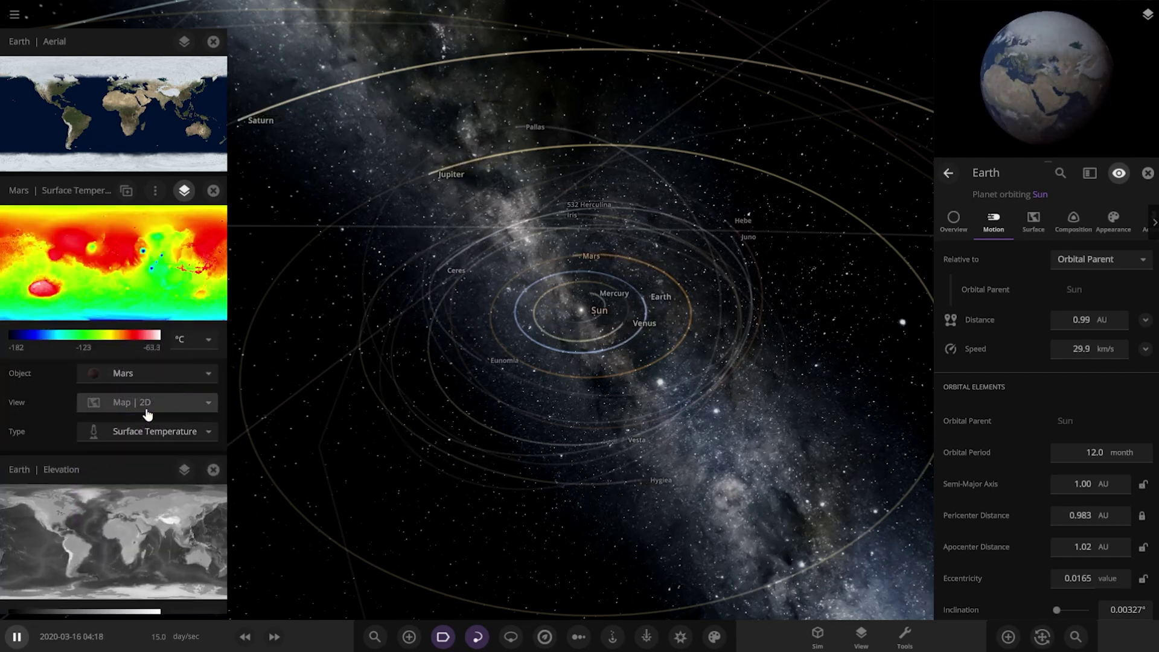
click(179, 402)
click(159, 367)
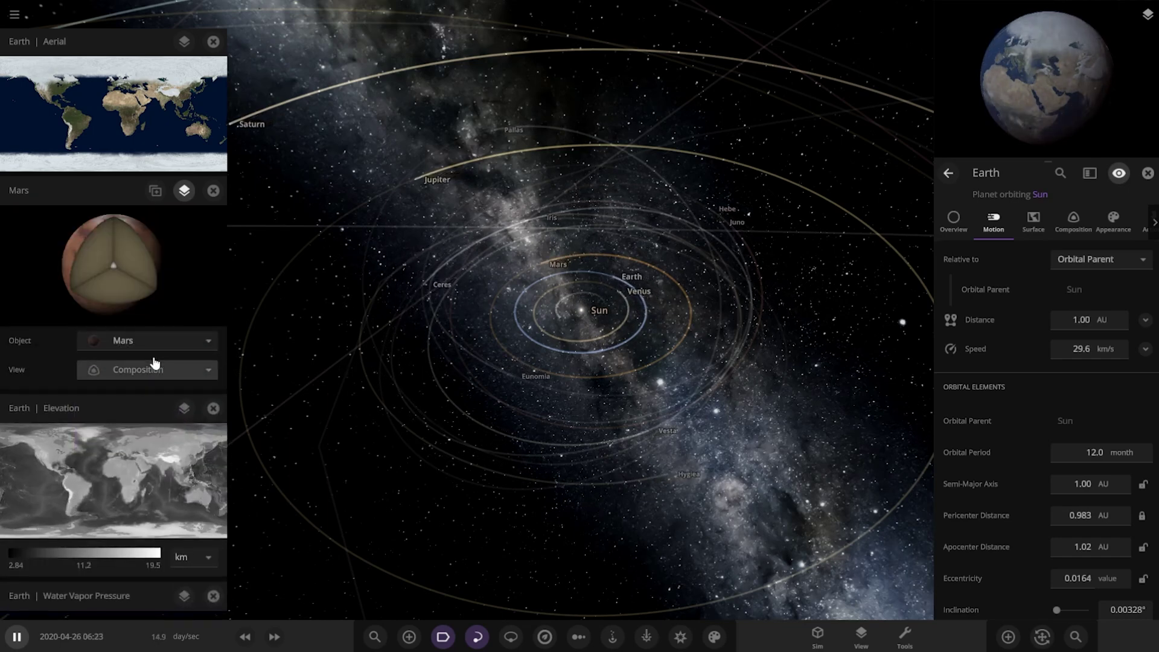
click(153, 369)
click(147, 432)
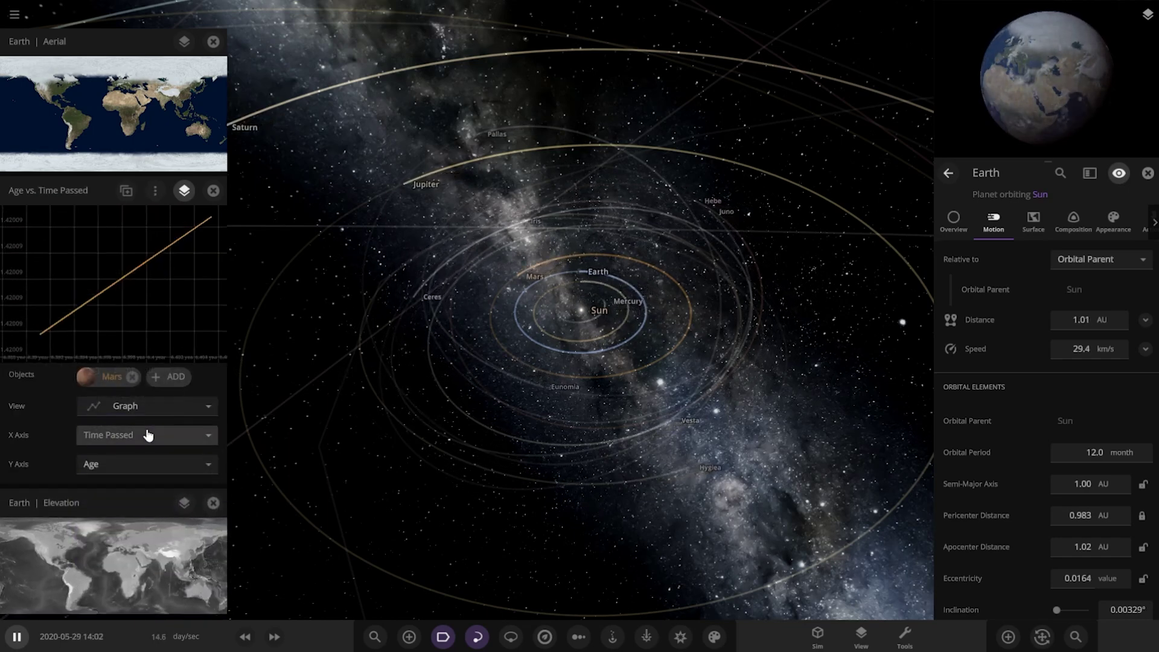
Plot Age against Radius, reset the X axis to None, switch to Object | 3D, and open Select Object.
click(151, 430)
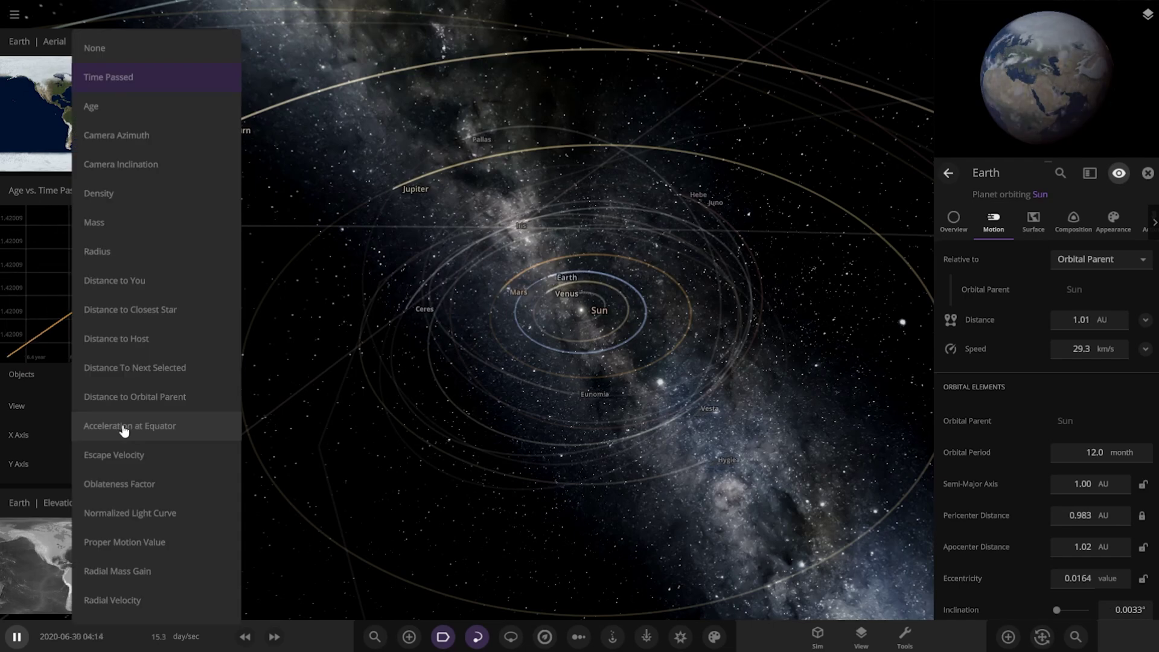
click(110, 259)
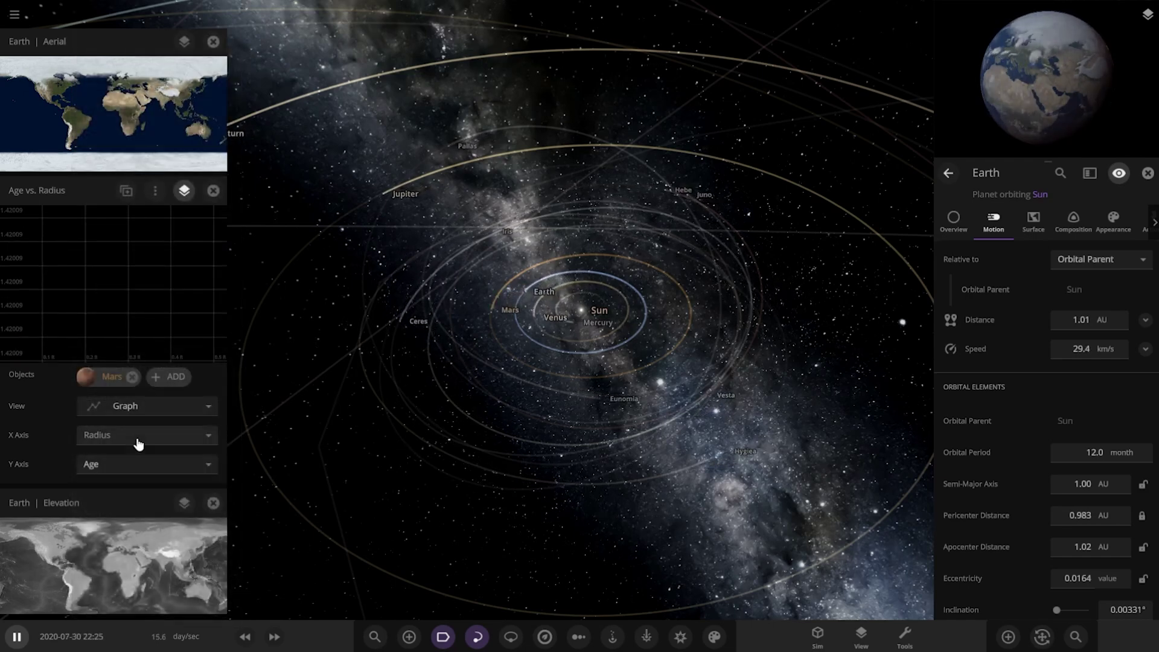
click(171, 439)
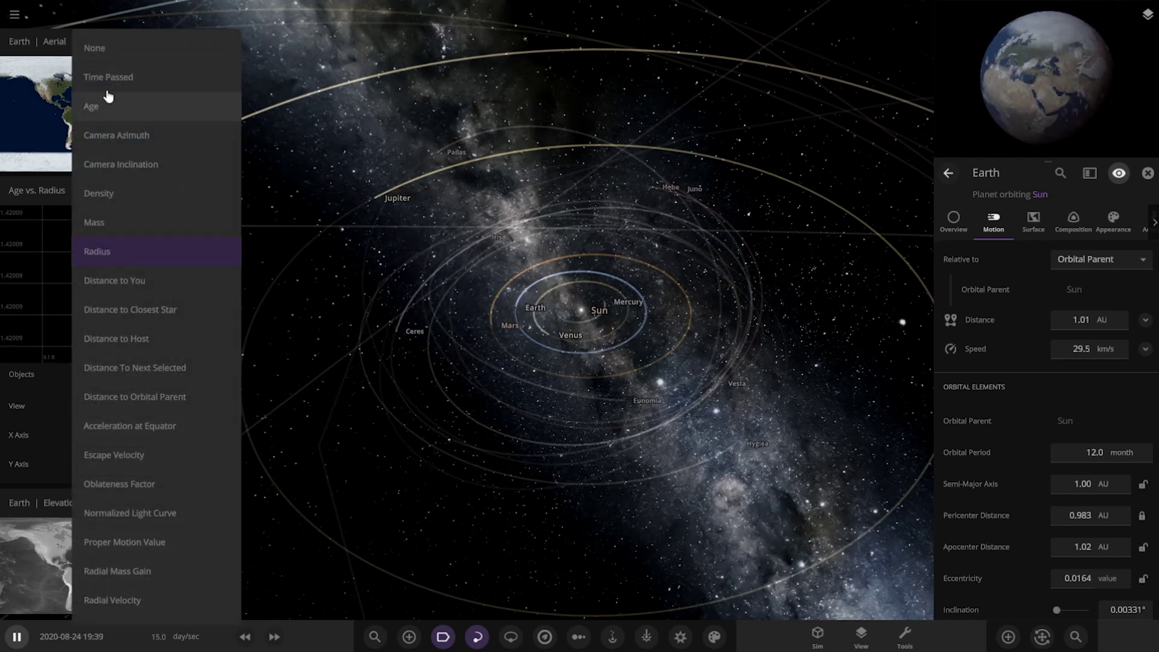
click(103, 49)
click(187, 411)
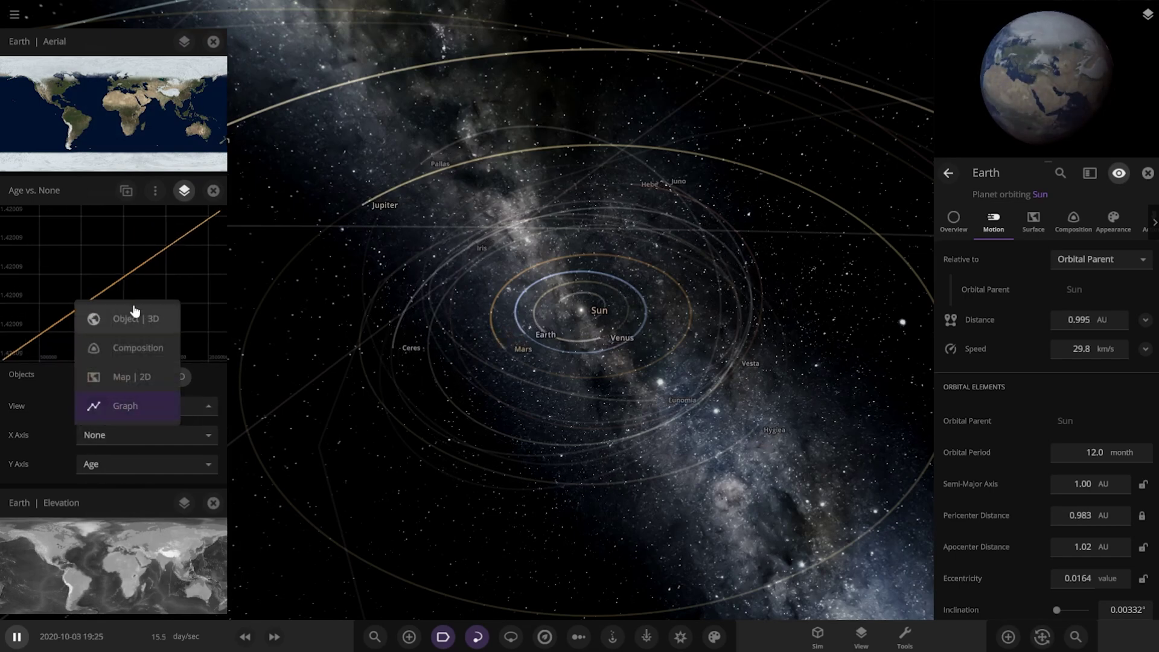
click(121, 318)
click(172, 350)
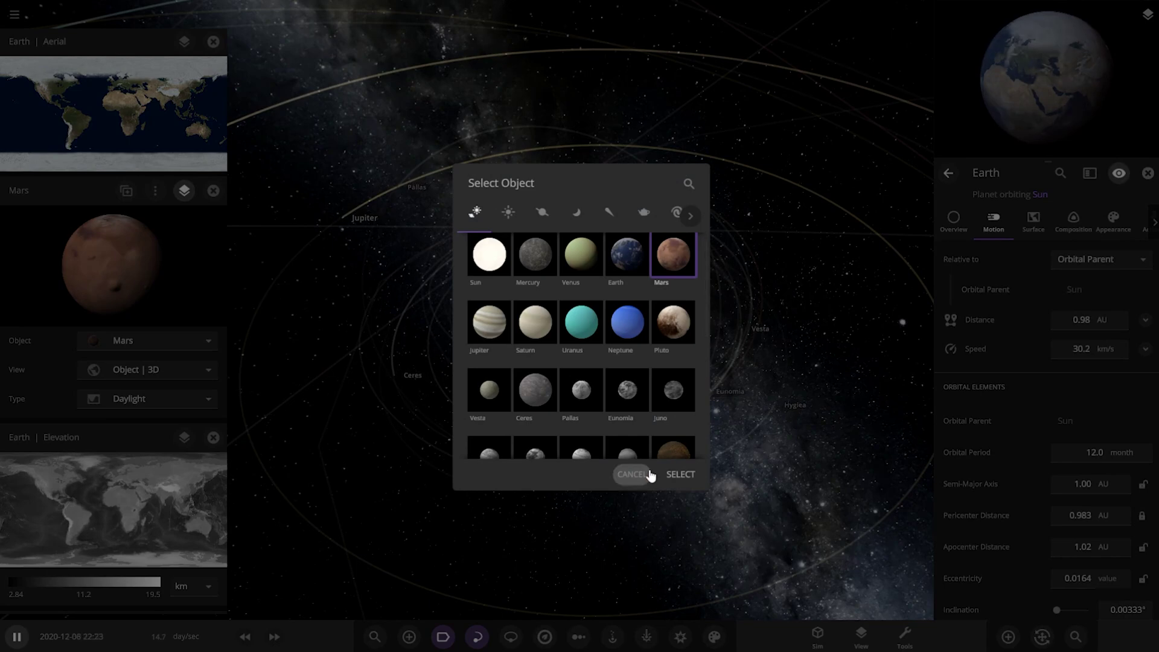
Choose the Sun for the 3D panel, then switch the view to Graph and back to Object | 3D.
click(484, 267)
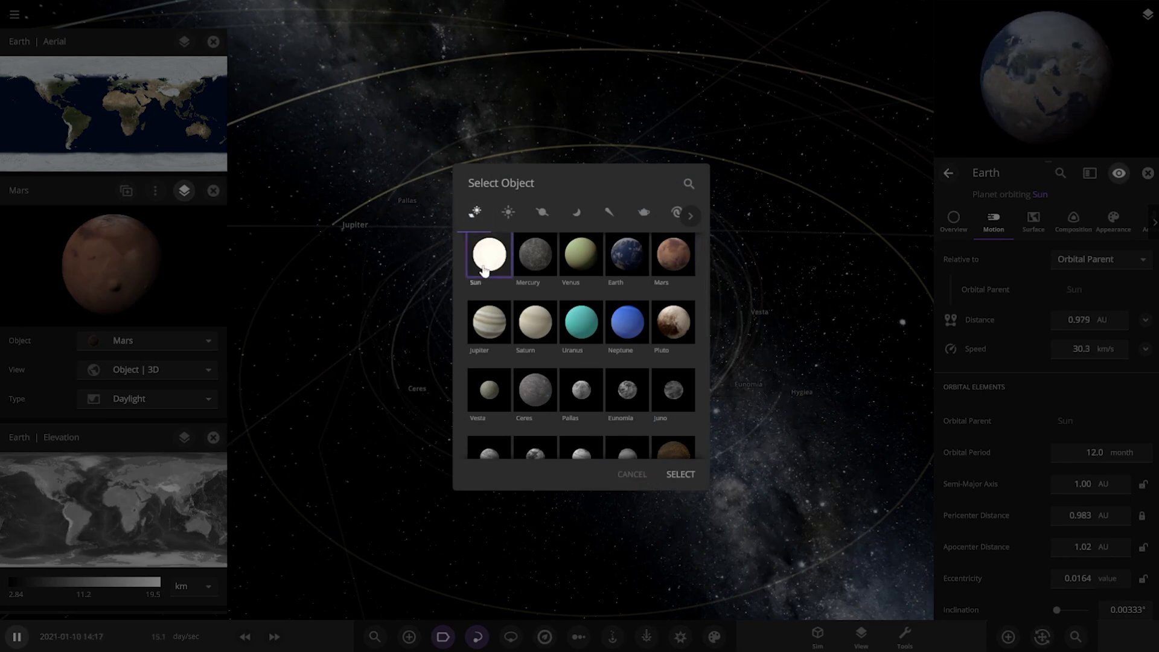
double_click(483, 275)
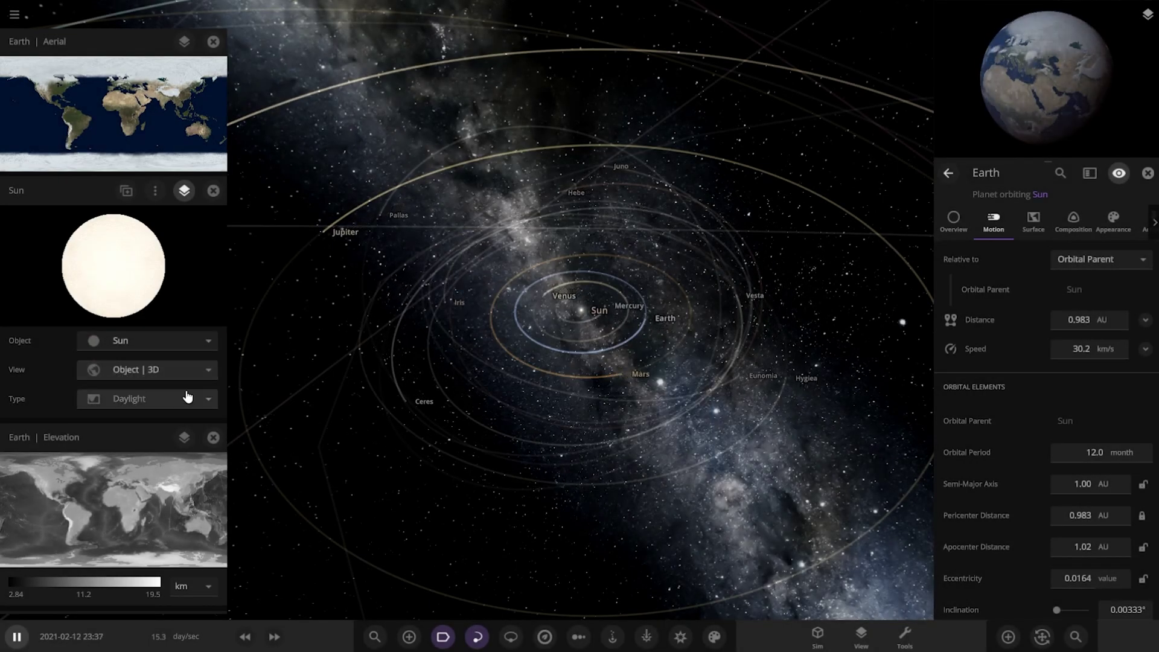
click(210, 376)
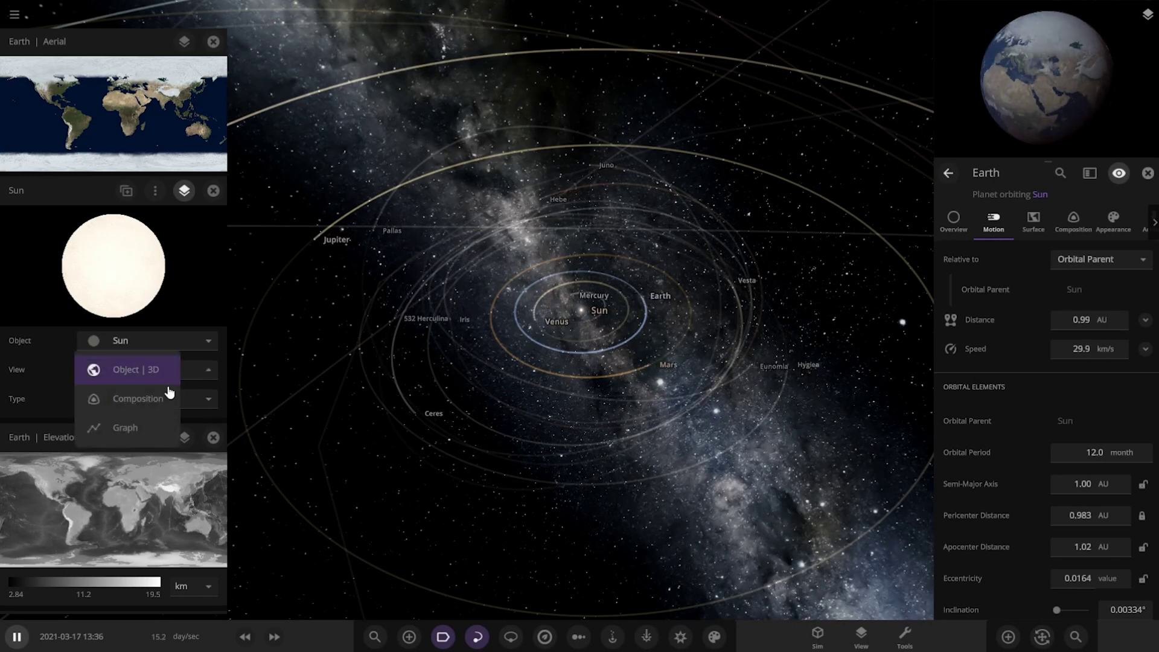
click(148, 427)
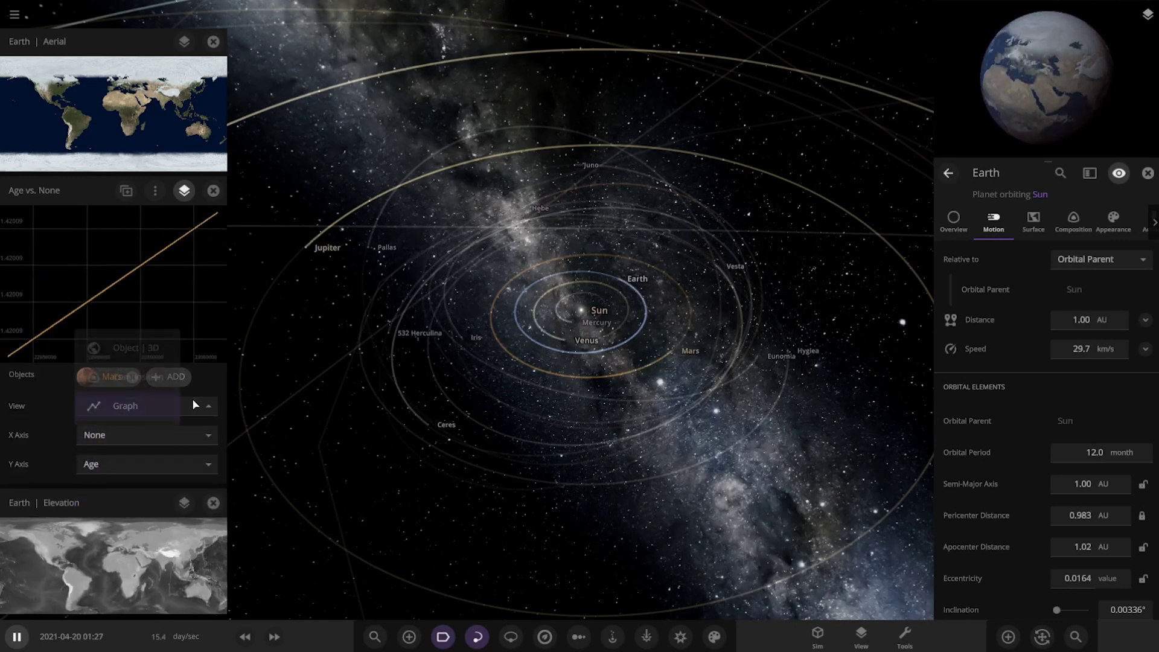
click(191, 400)
click(130, 344)
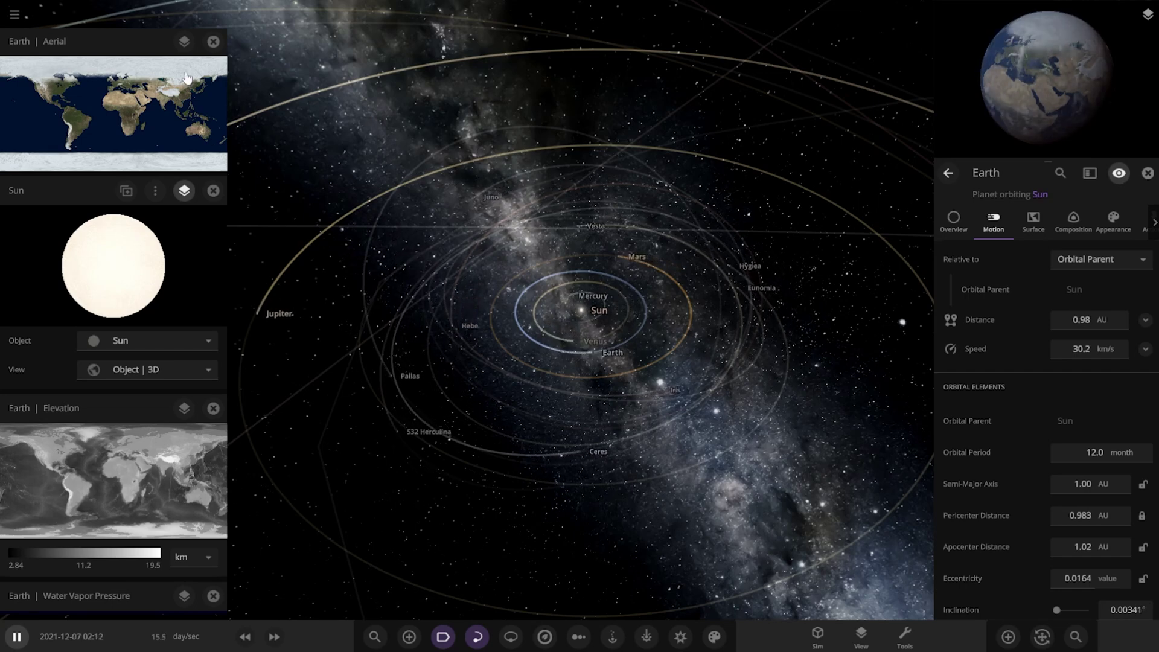
Dismiss the Sun panel's export menu, then close the Sun, Elevation and Aerial panels.
click(165, 192)
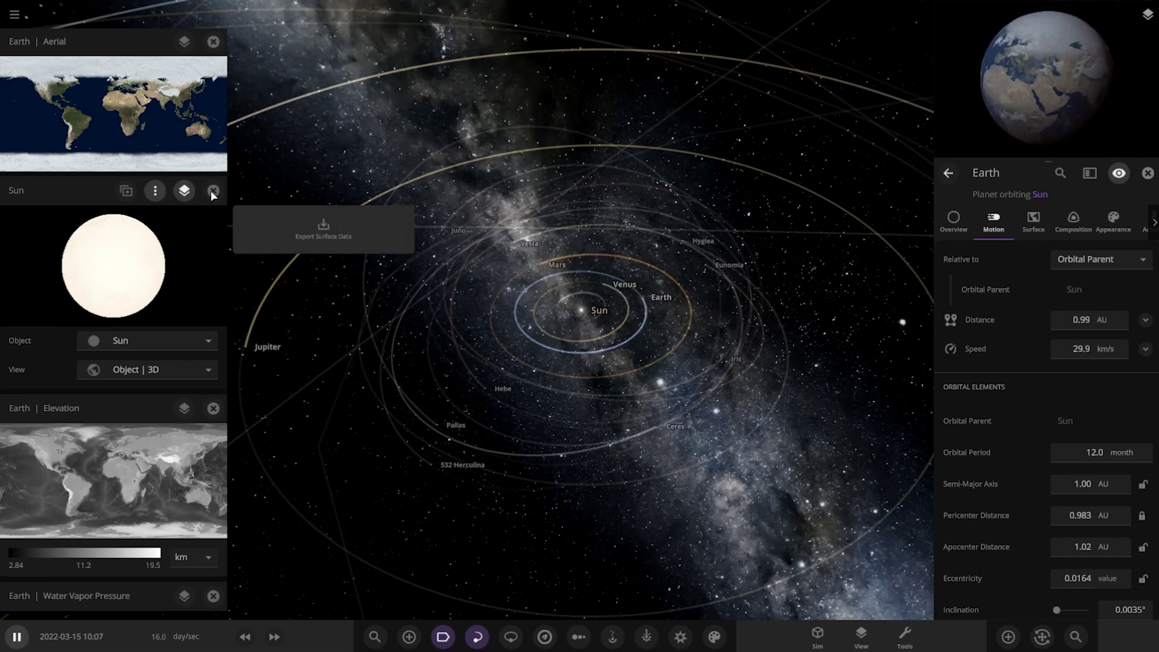
click(126, 192)
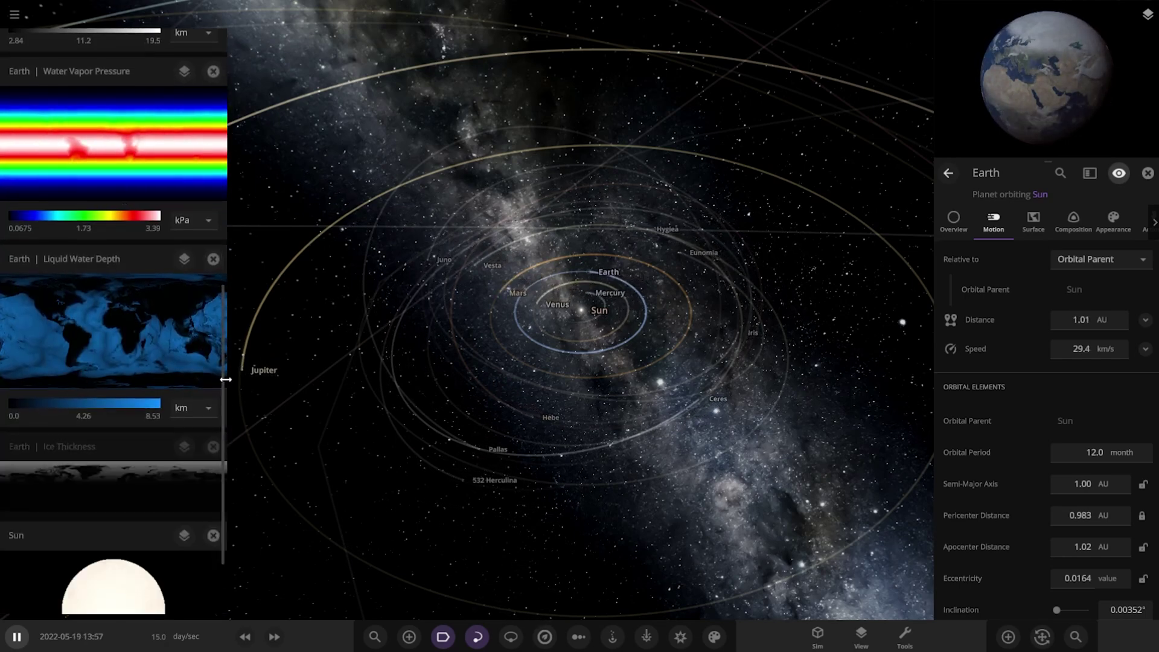
scroll(214, 300, up, 6)
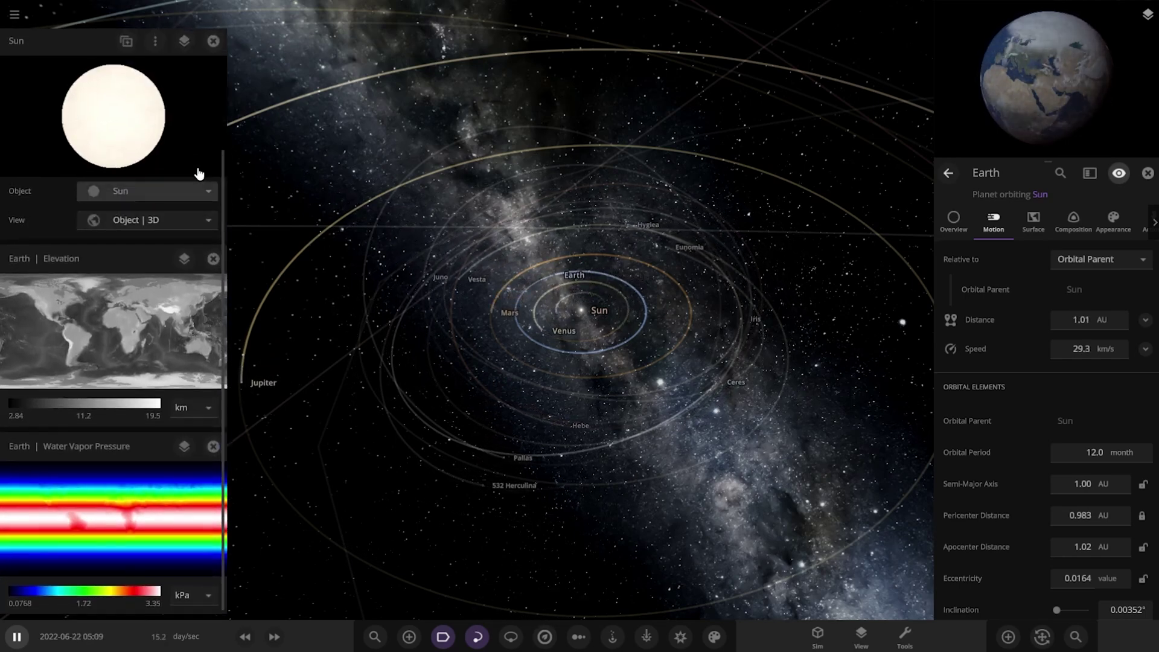
click(213, 41)
click(213, 189)
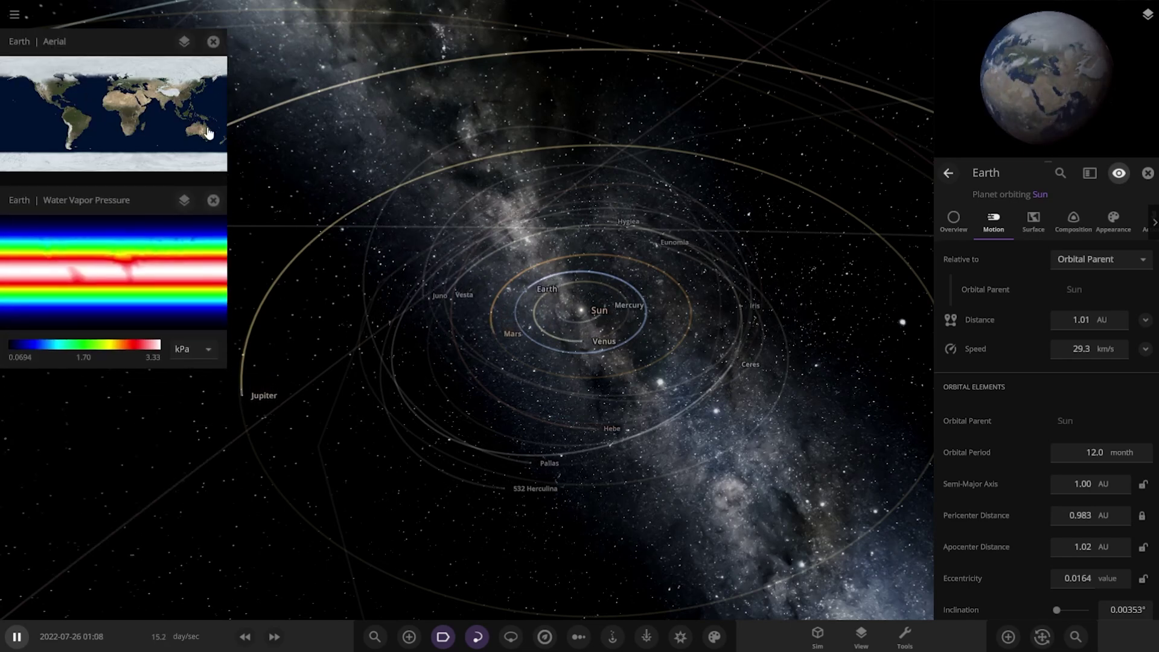
click(213, 41)
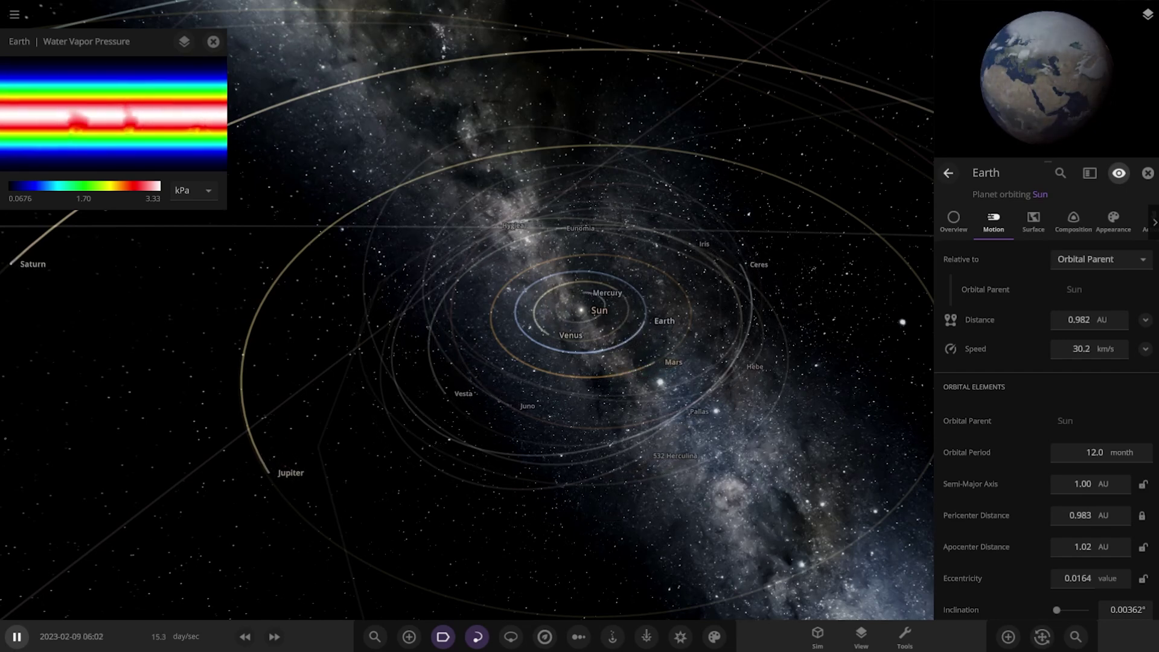
Close the Water Vapor Pressure map, then bring Earth's surface map panels back up.
click(212, 53)
click(1118, 173)
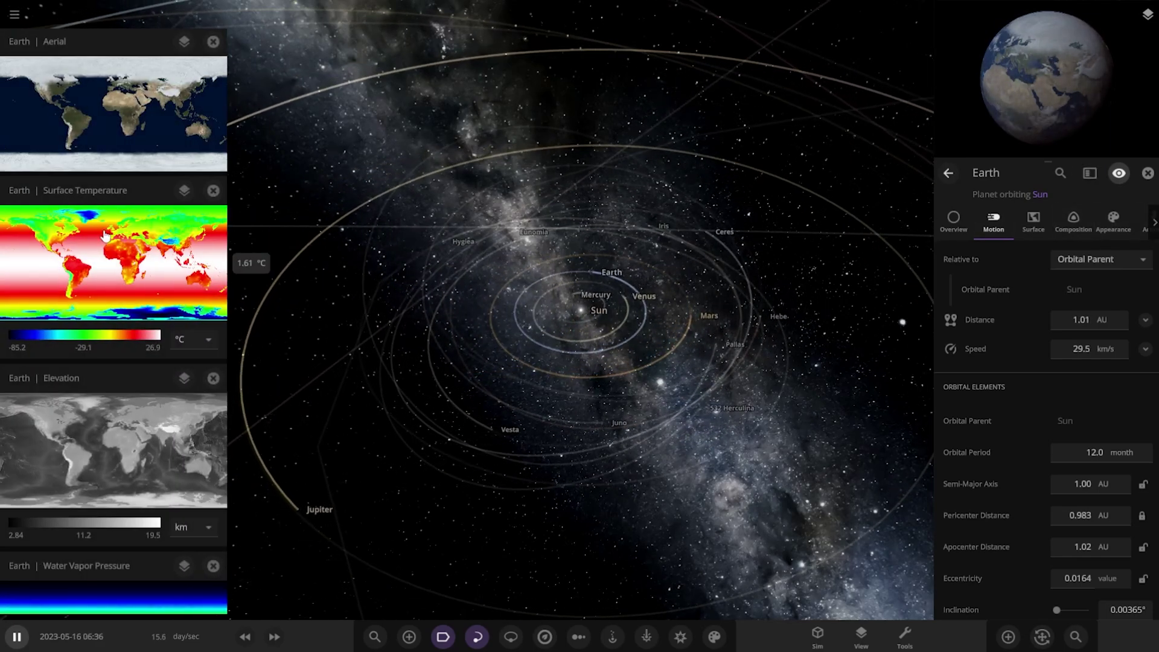
scroll(105, 235, down, 8)
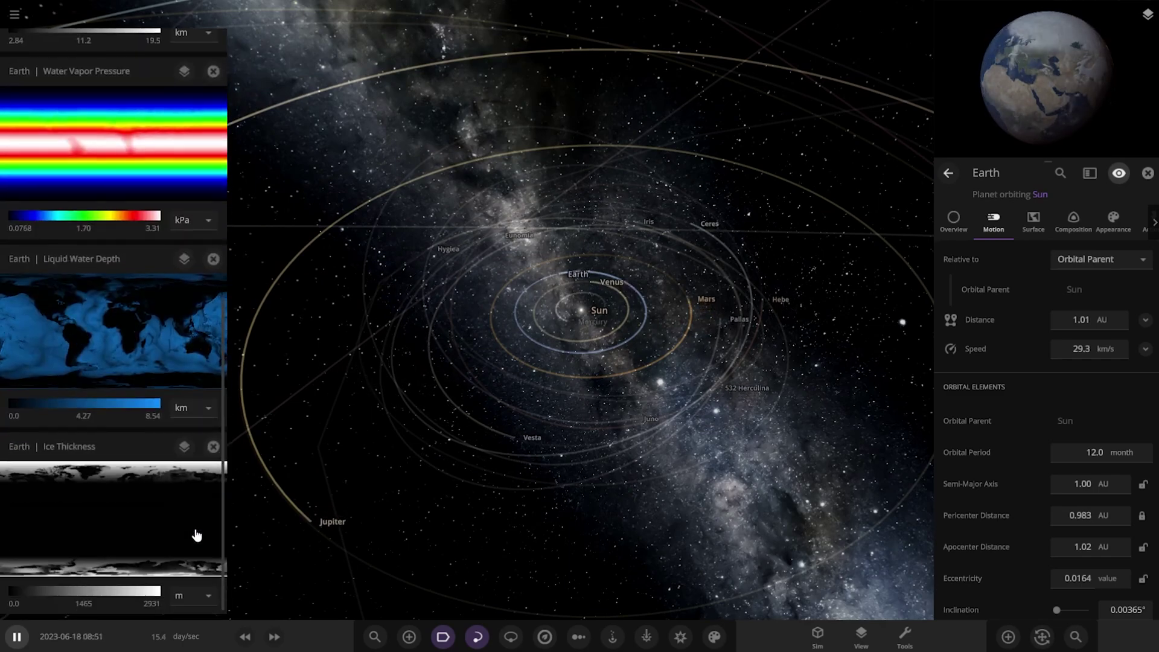
scroll(197, 531, up, 9)
scroll(196, 459, down, 9)
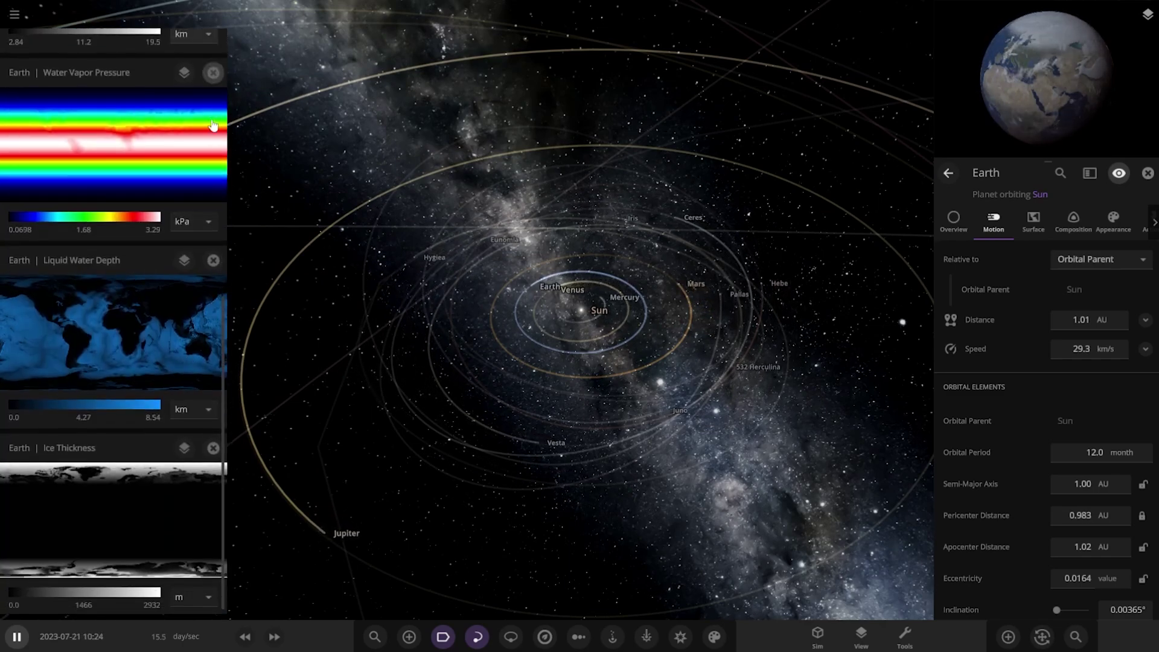
scroll(212, 125, up, 8)
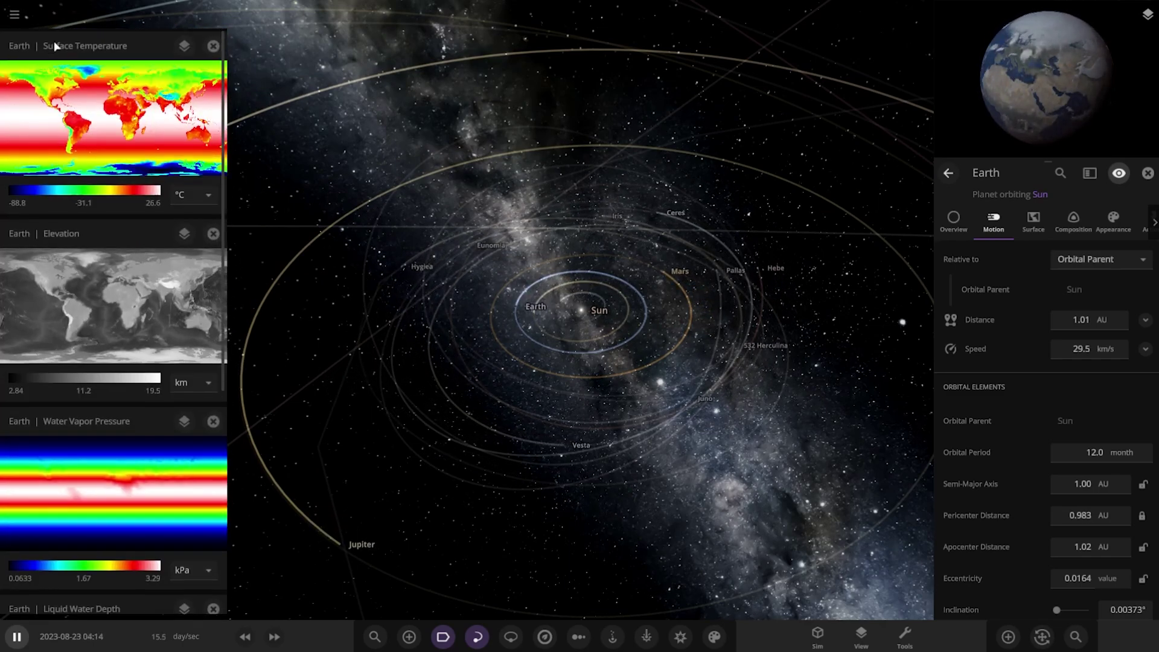
Close the Surface Temperature, Elevation, Water Vapor Pressure, Liquid Water Depth and Ice Thickness panels.
click(213, 45)
click(213, 43)
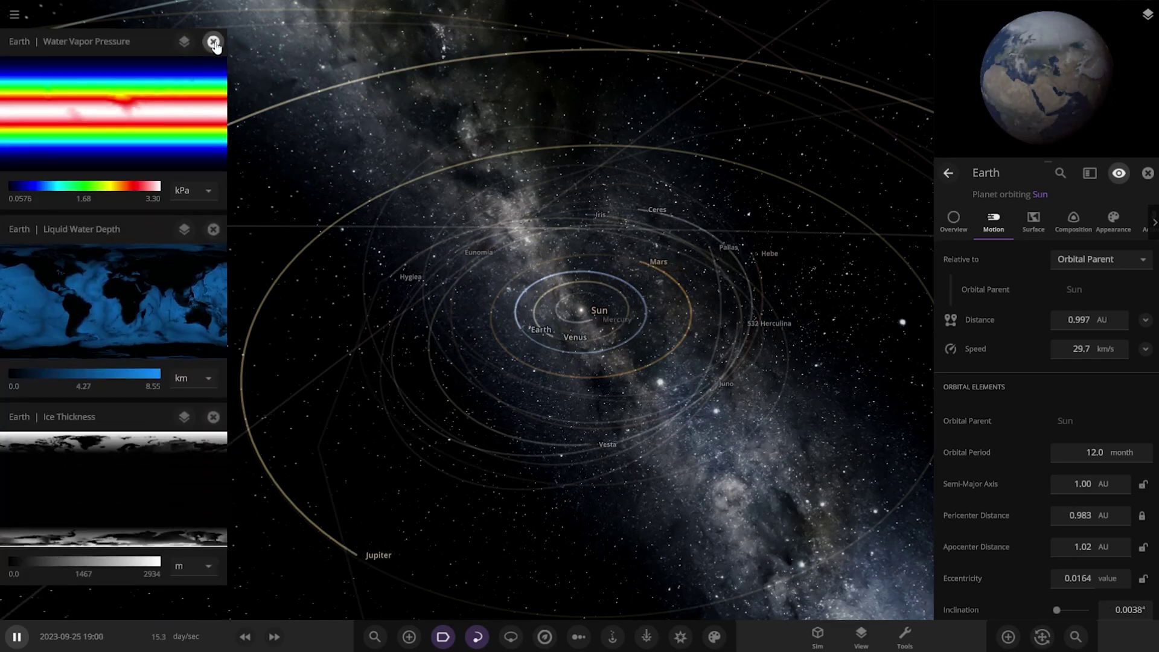
click(213, 43)
click(213, 44)
click(213, 43)
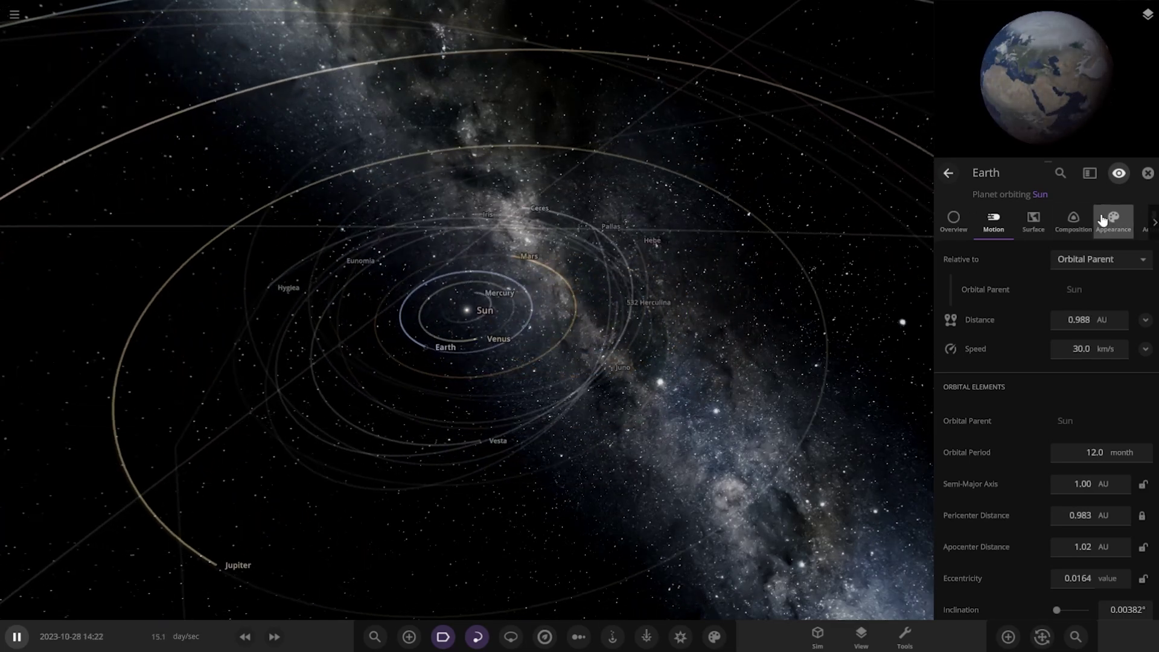
Reopen the maps, check the water vapour pressure units, then close Liquid Water Depth and Ice Thickness.
click(1090, 173)
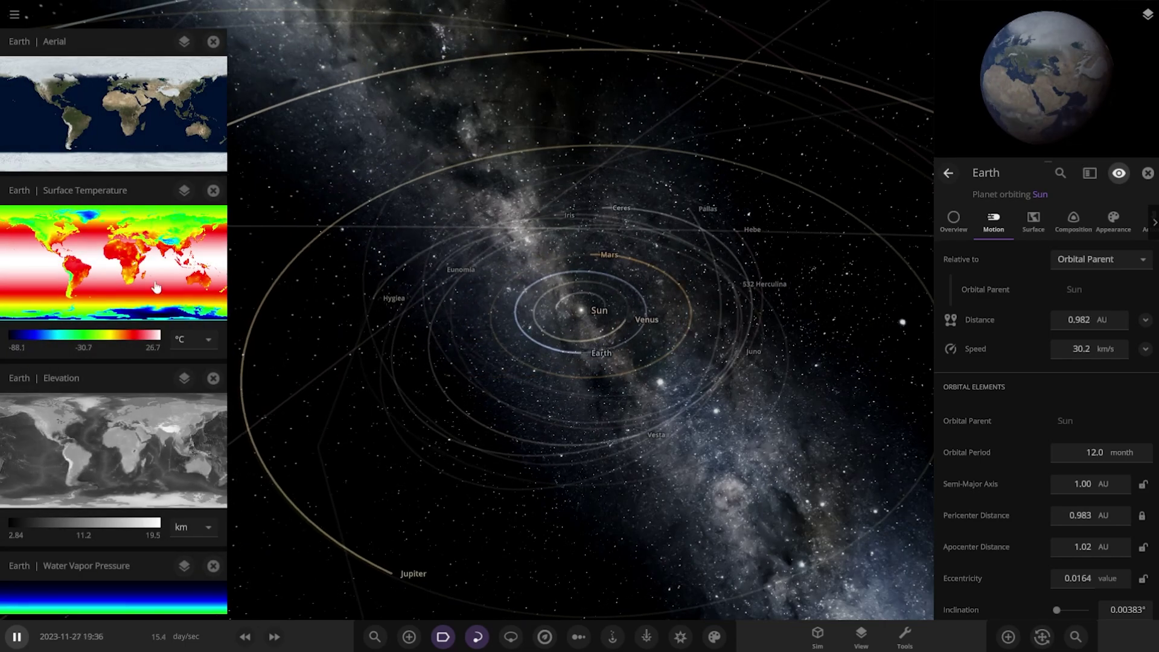
scroll(163, 302, down, 8)
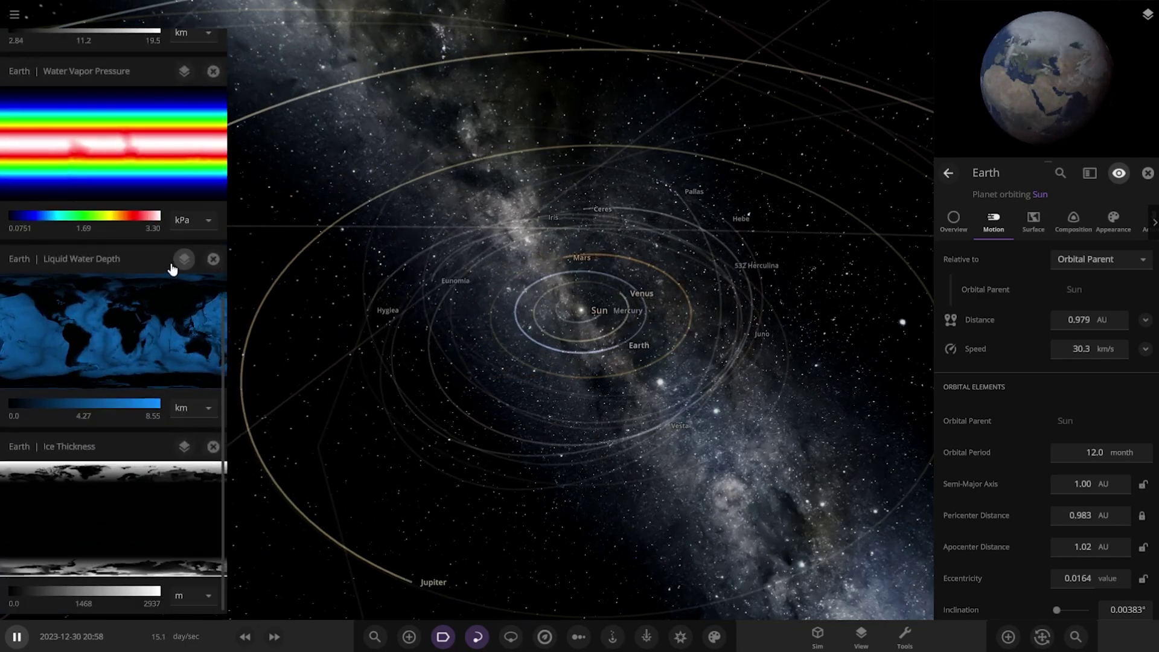
click(193, 220)
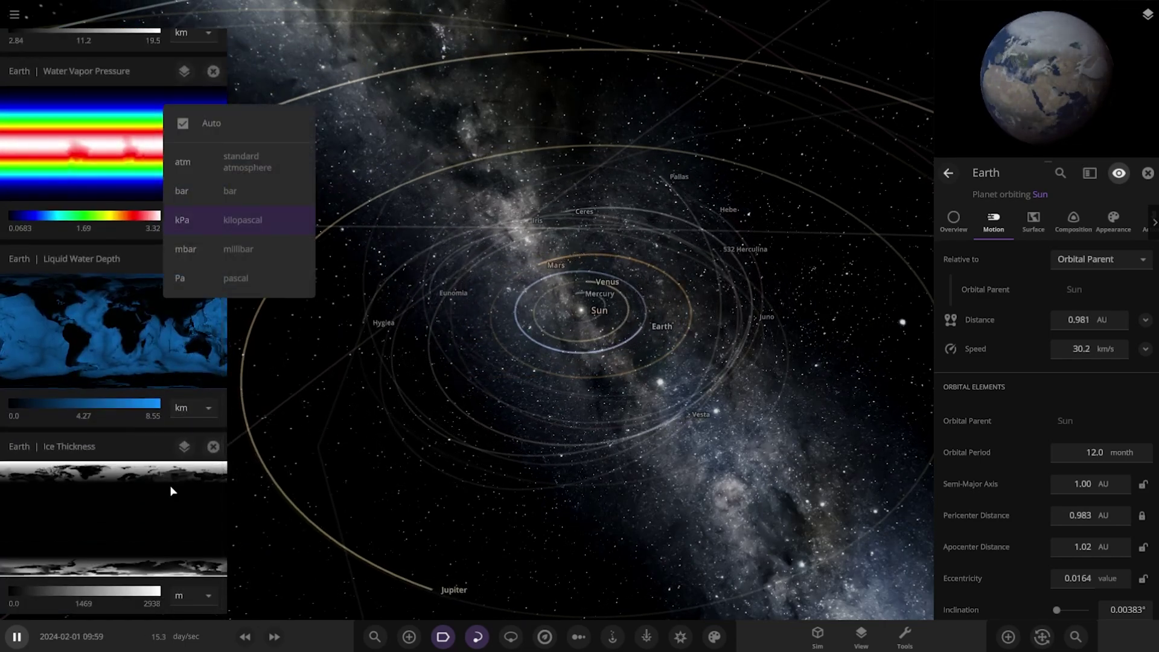
scroll(169, 477, up, 8)
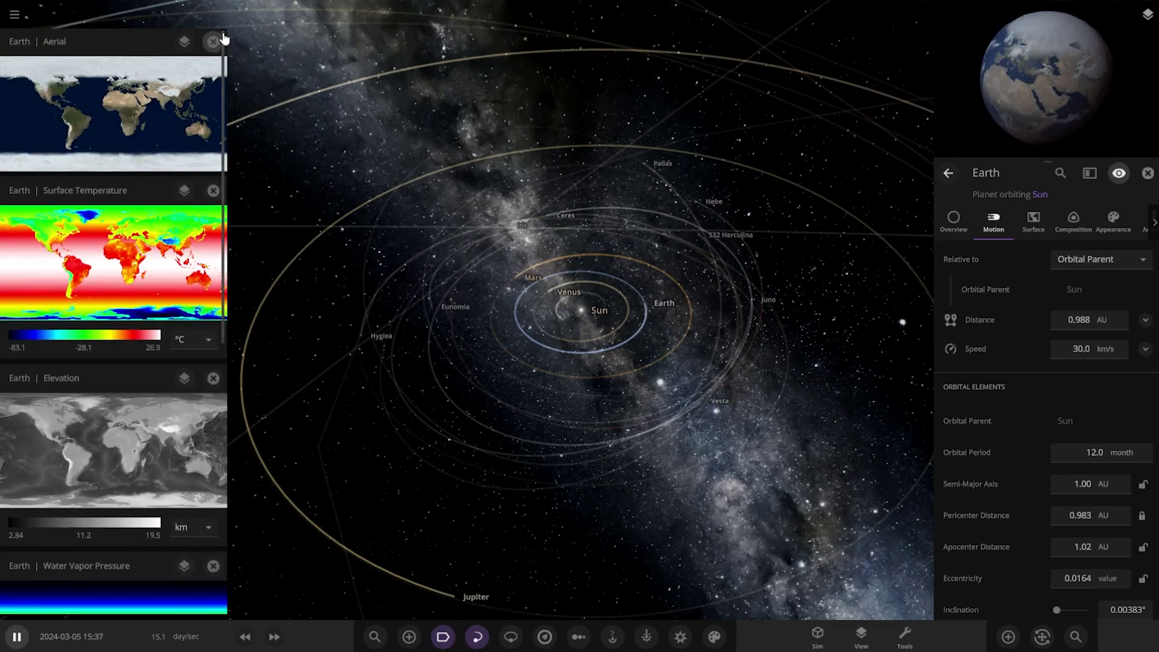
scroll(218, 46, down, 9)
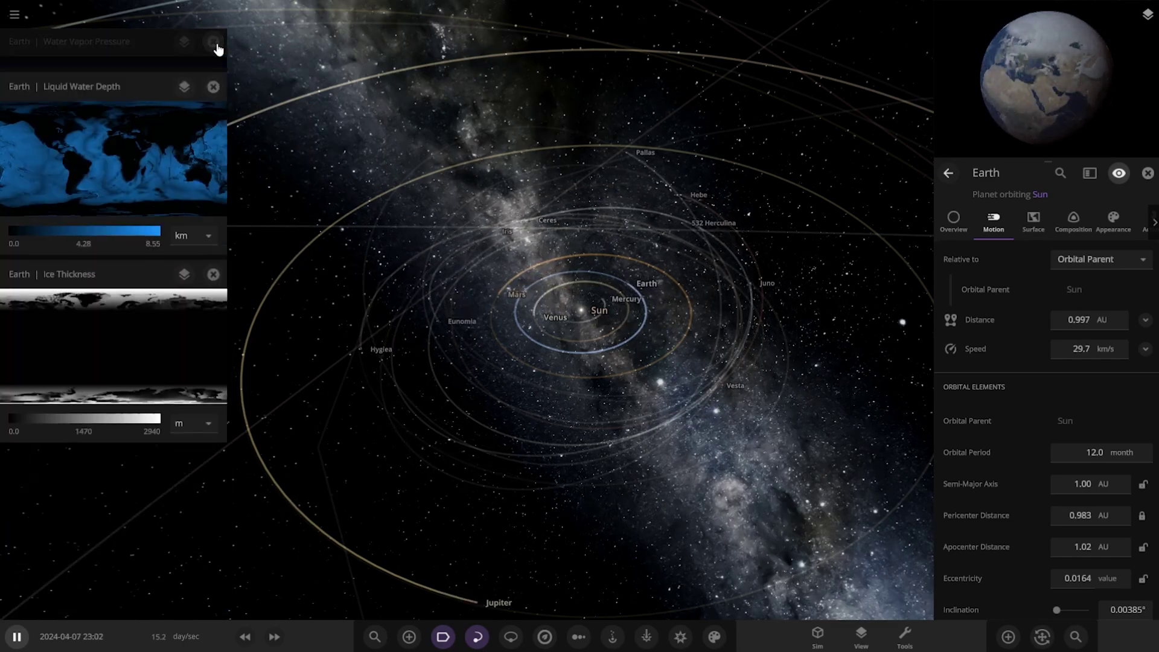
click(215, 42)
click(215, 42)
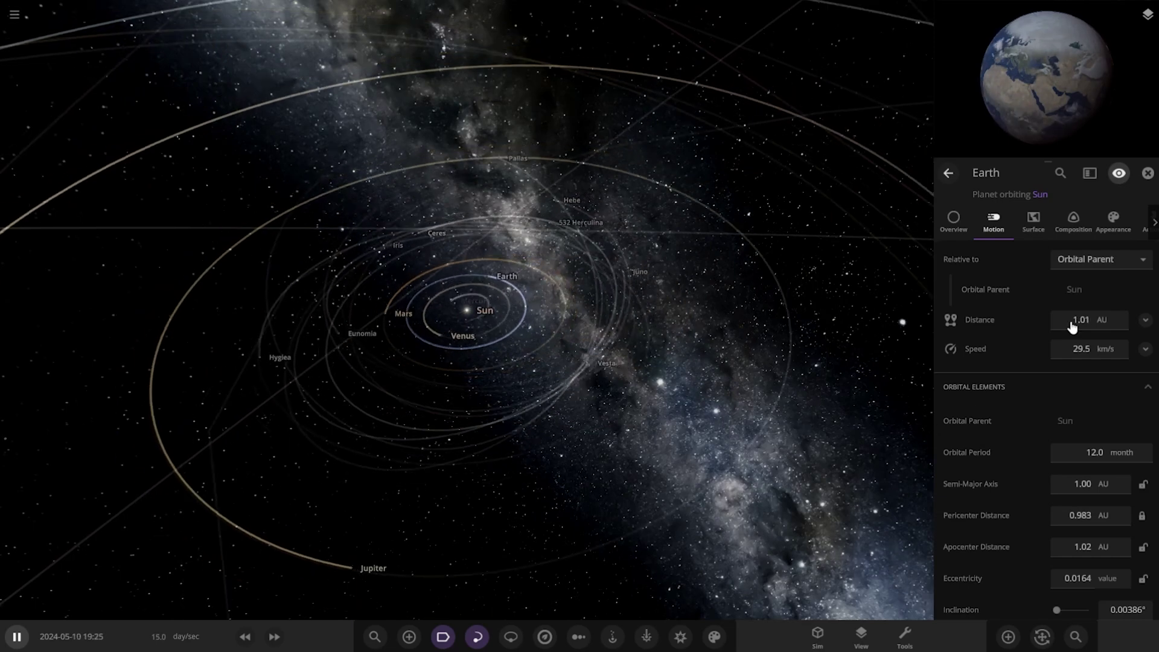
scroll(1041, 238, down, 3)
scroll(1040, 370, up, 3)
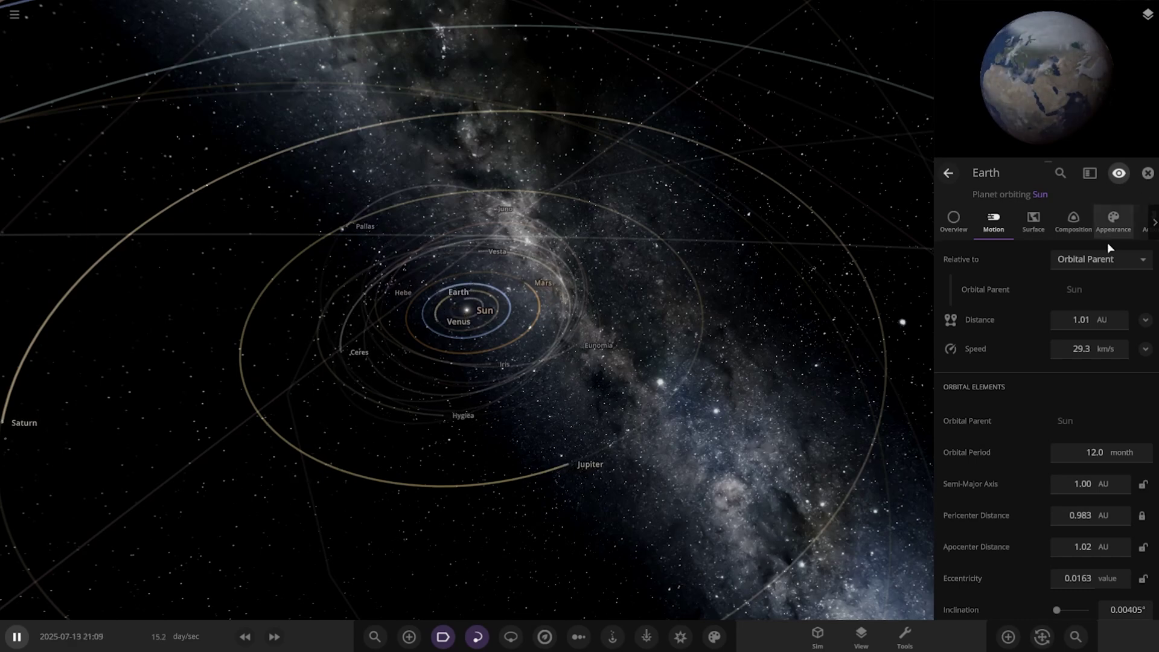
Open the Surface Temperature map's 2D settings, showing a dynamic range of -83.6 to 26.8 °C.
click(1089, 181)
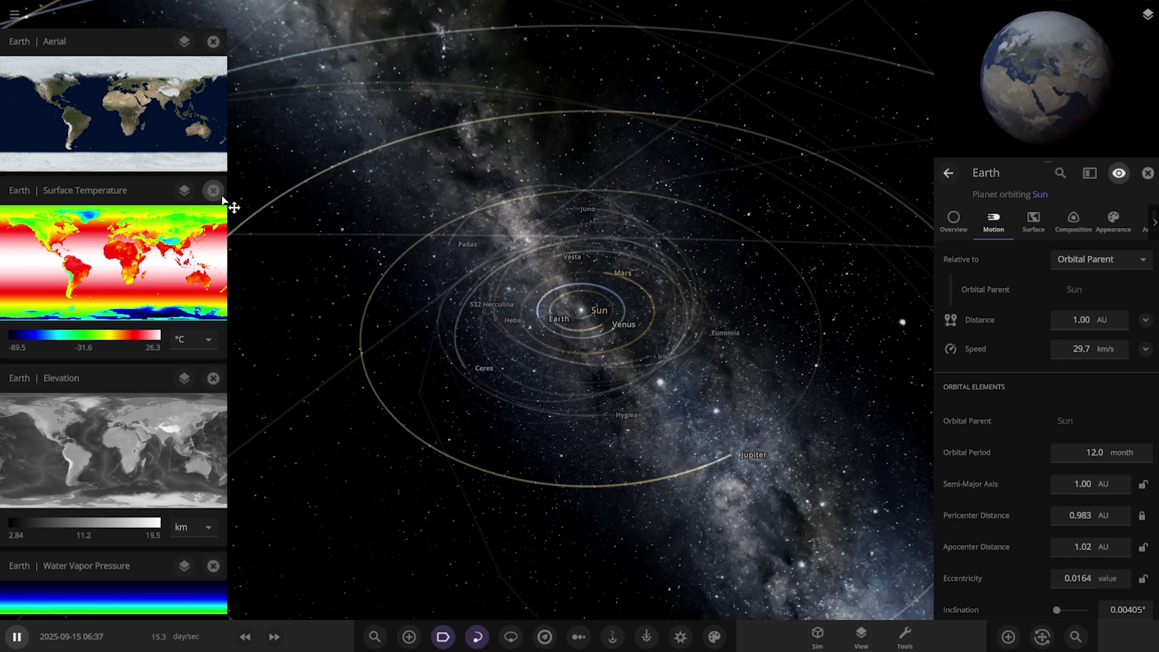
click(184, 192)
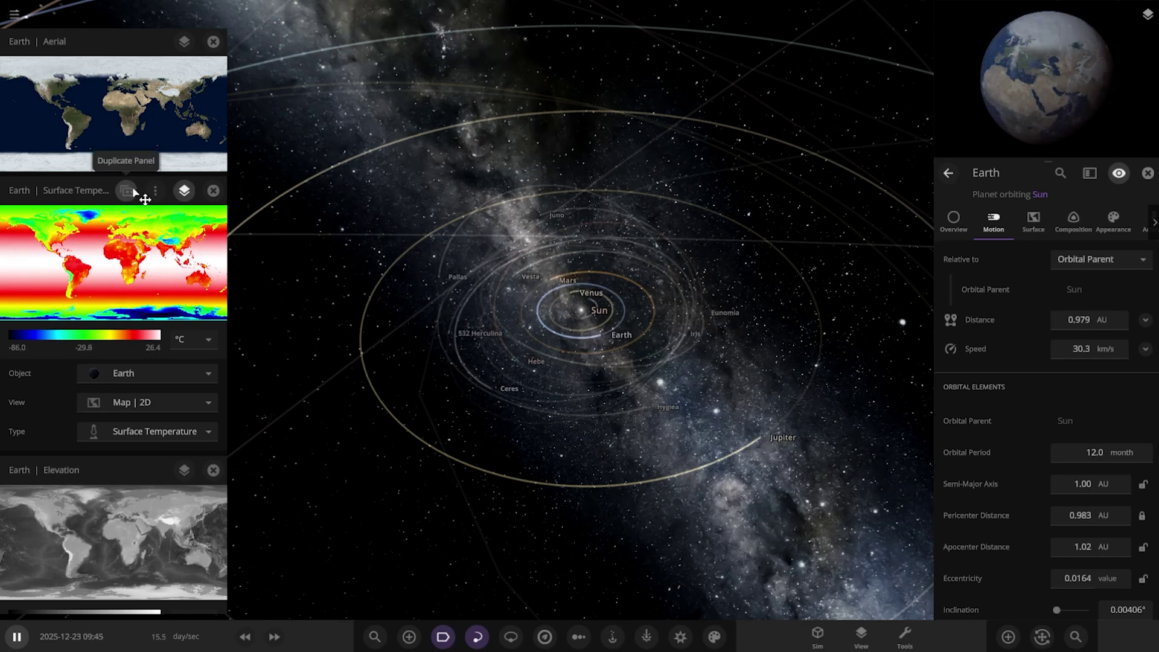
click(155, 191)
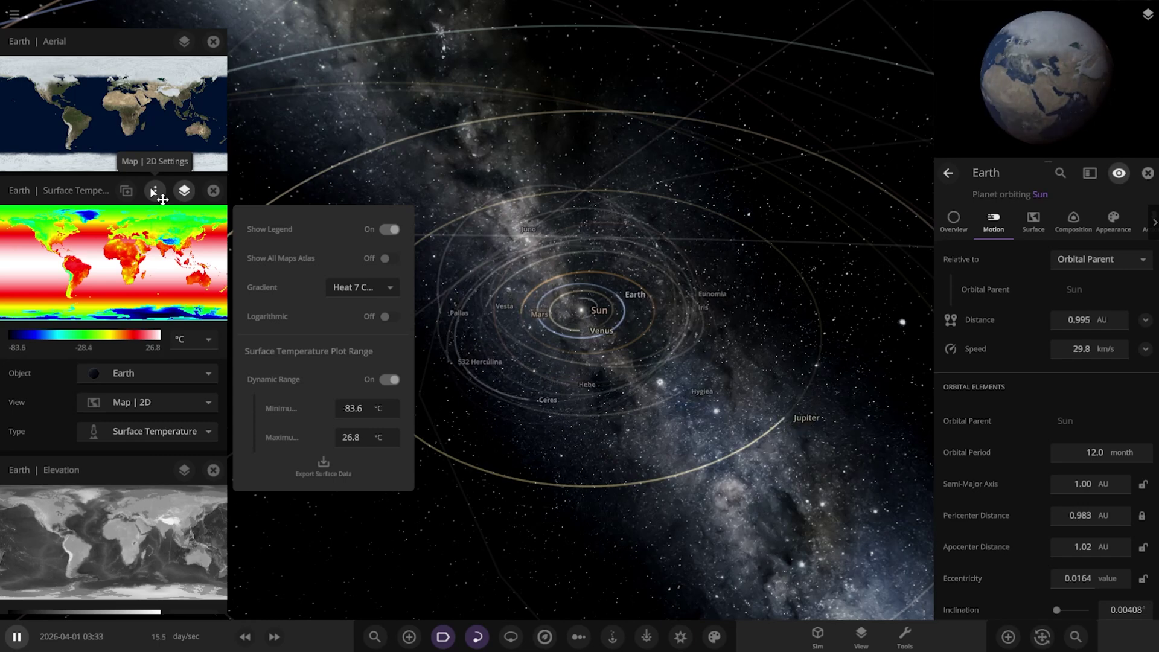
Show the temperature maps as an atlas, then close Aerial, Elevation, Water Vapor, Liquid Water and Ice panels.
click(386, 259)
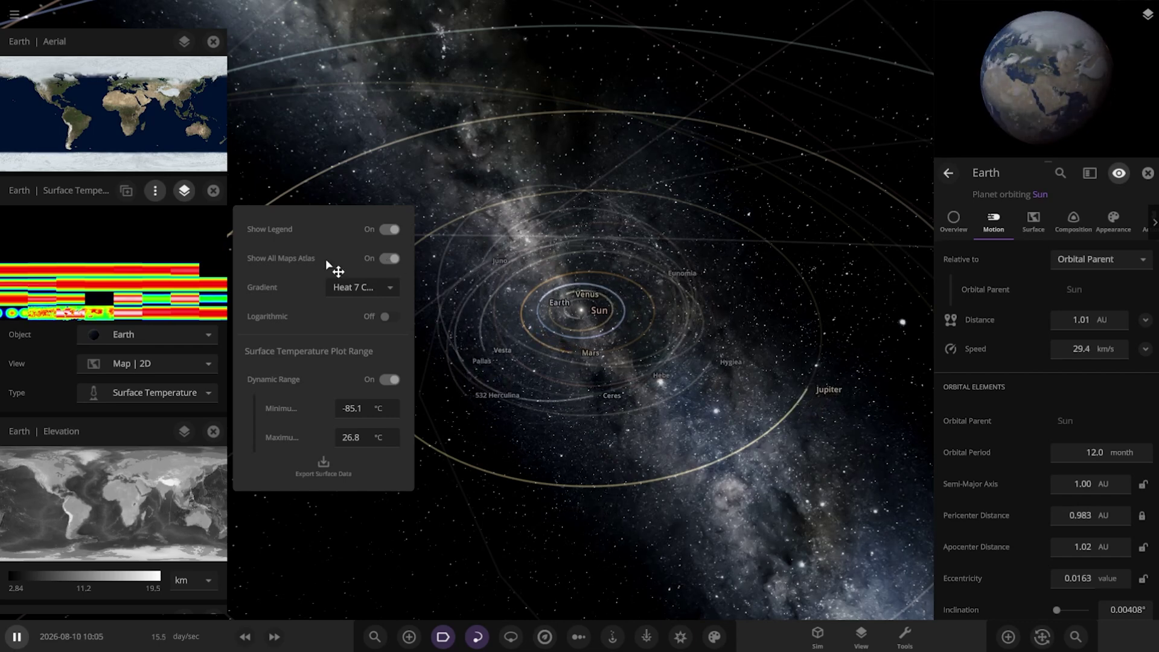
mouse_move(117, 310)
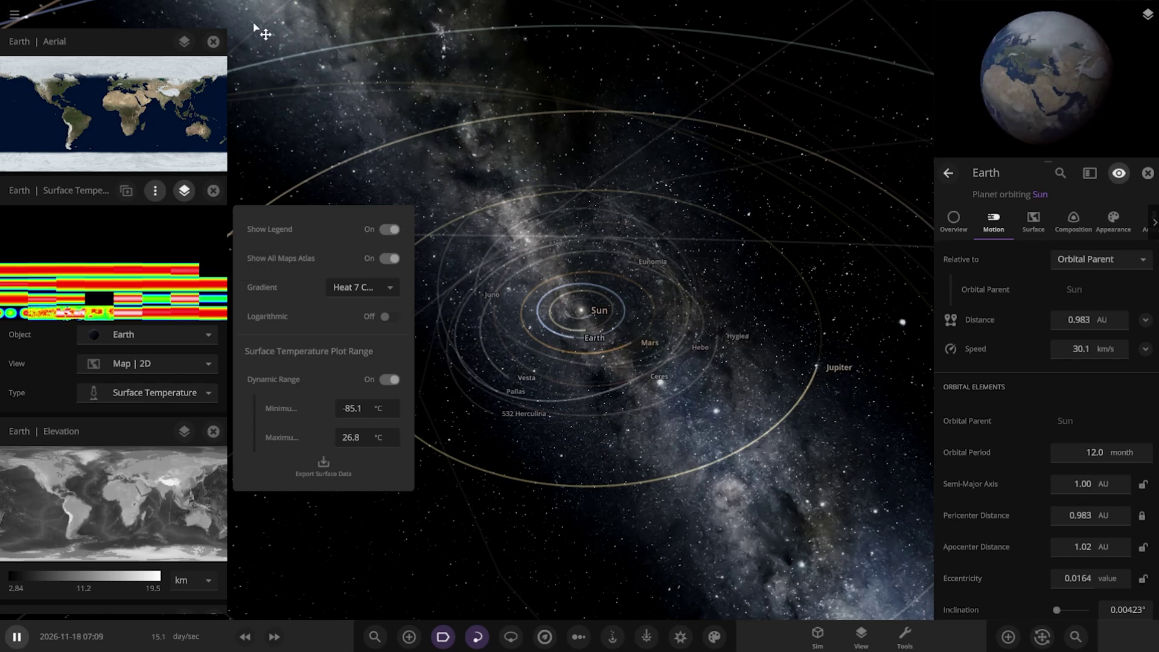
click(213, 41)
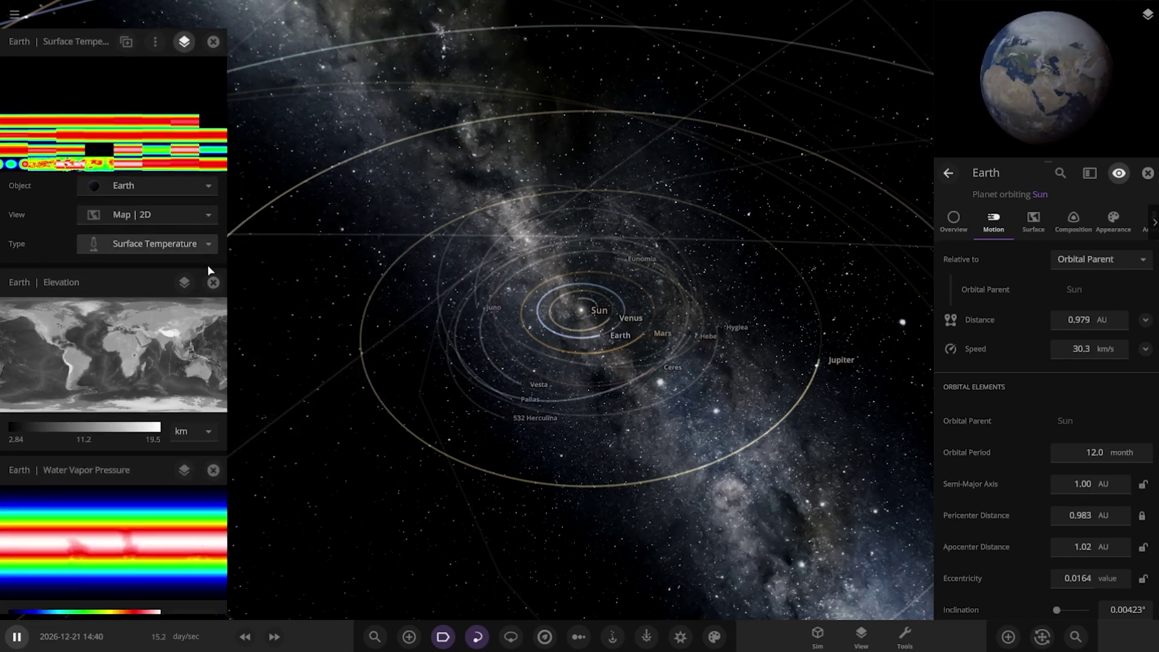
click(213, 282)
click(213, 282)
click(214, 282)
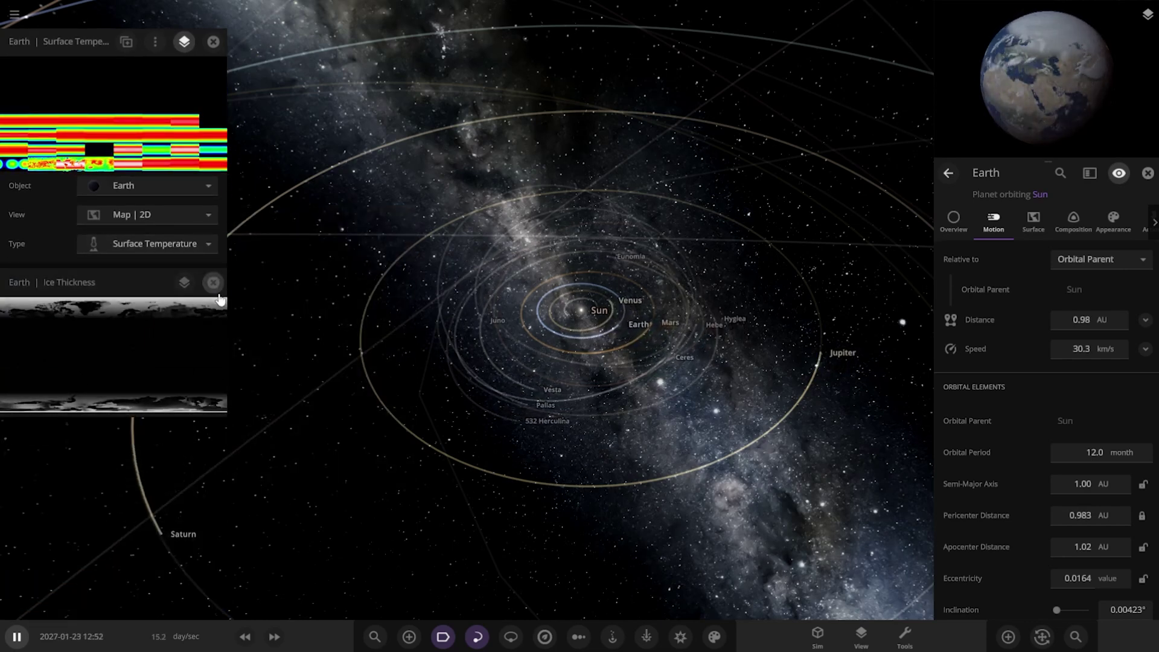
click(215, 283)
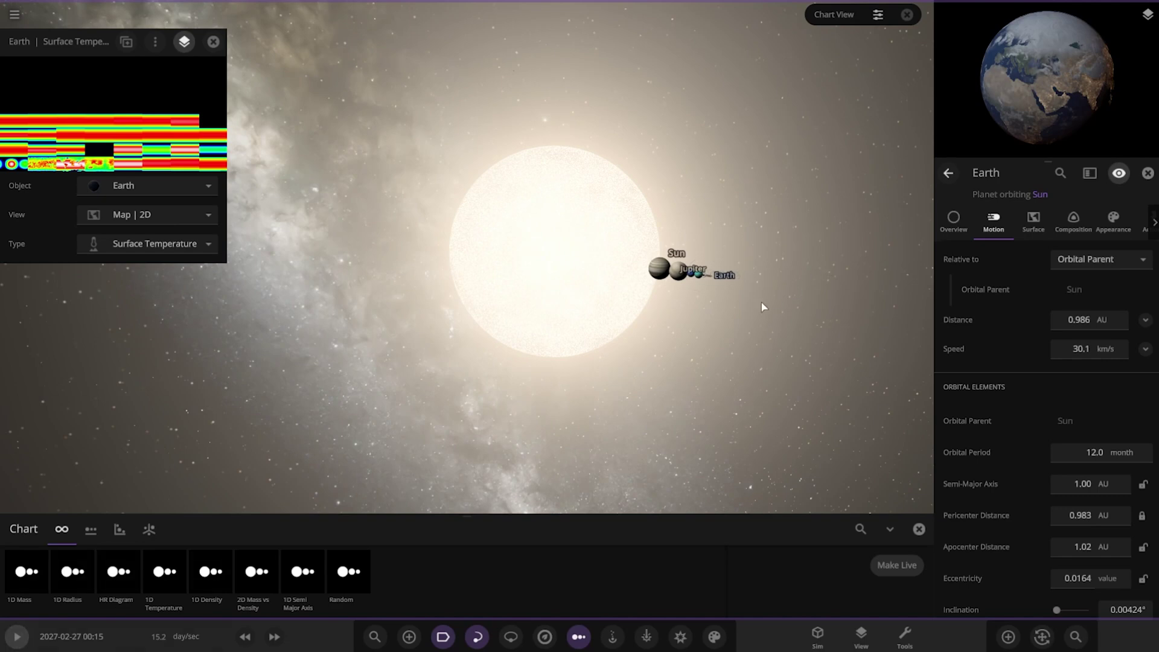
Zoom into the line-up and delete the trailing dwarf planets, including Haumea, and the remaining small bodies.
scroll(708, 288, up, 10)
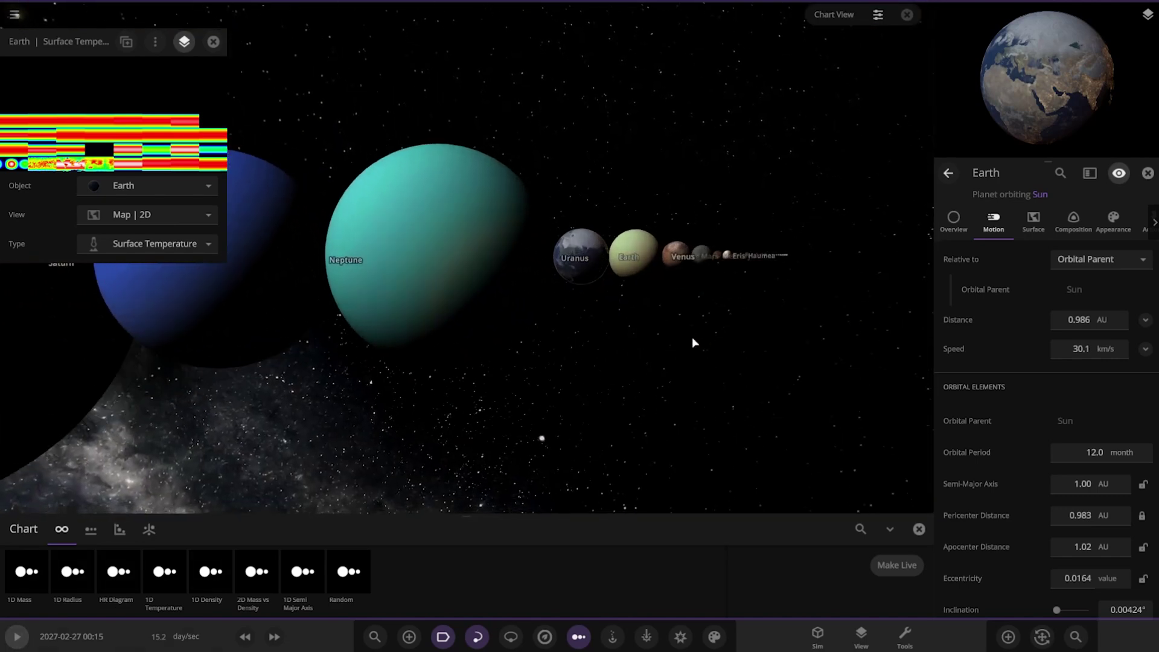
scroll(794, 272, up, 5)
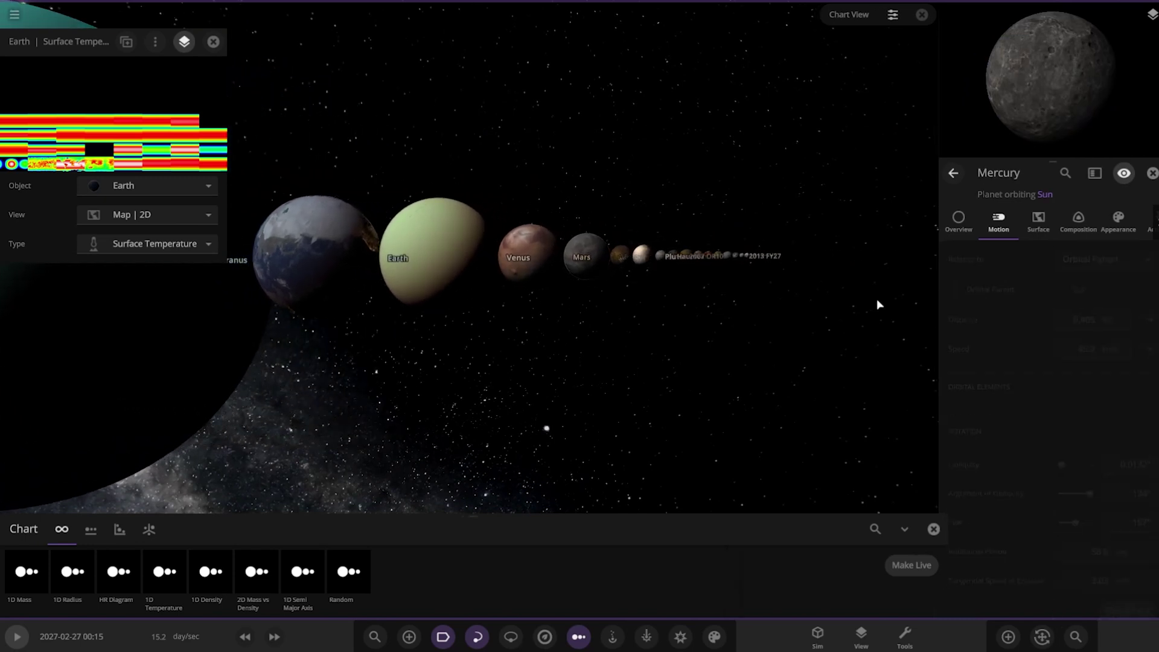
click(876, 298)
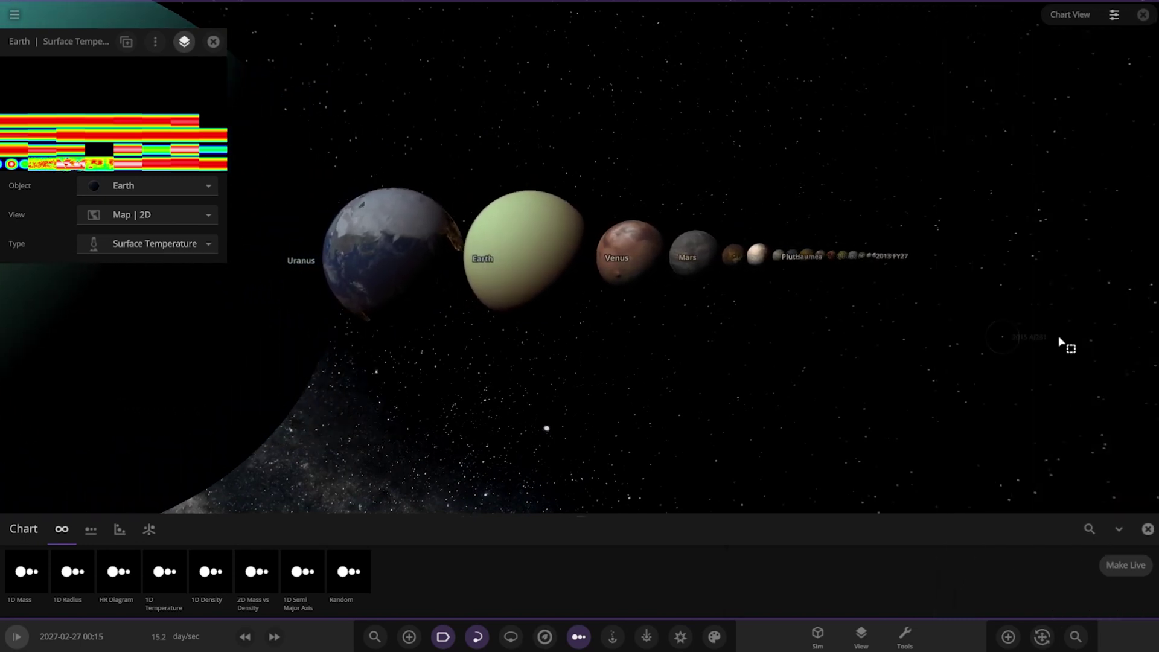
drag(1058, 336, 790, 210)
key(Delete)
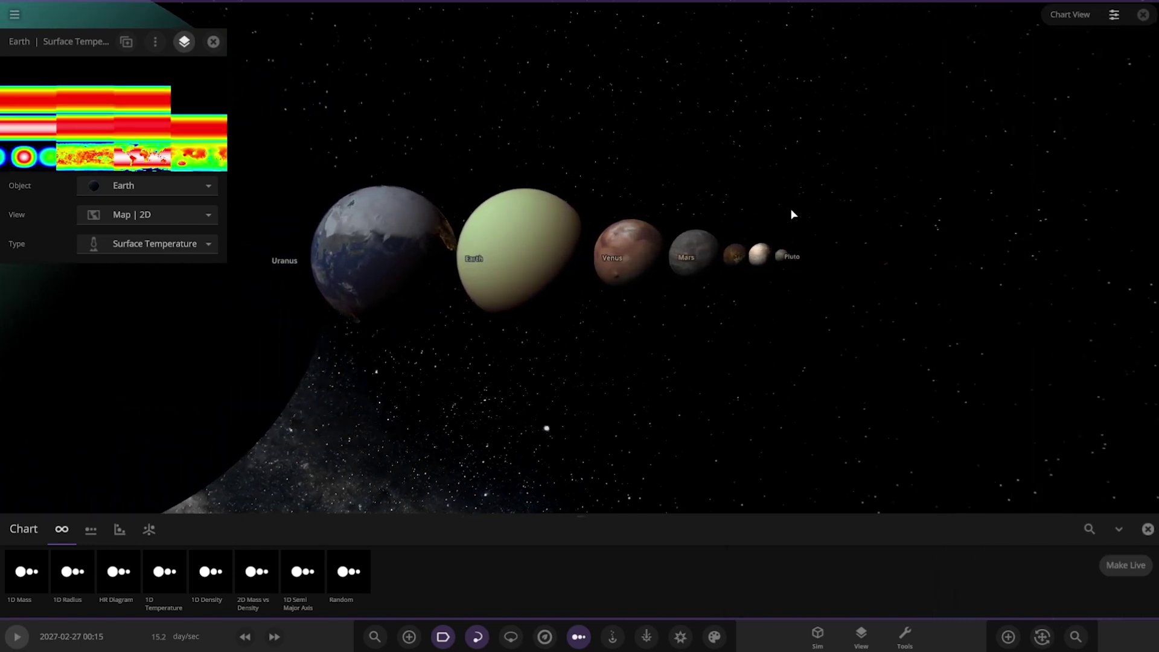
scroll(789, 264, up, 5)
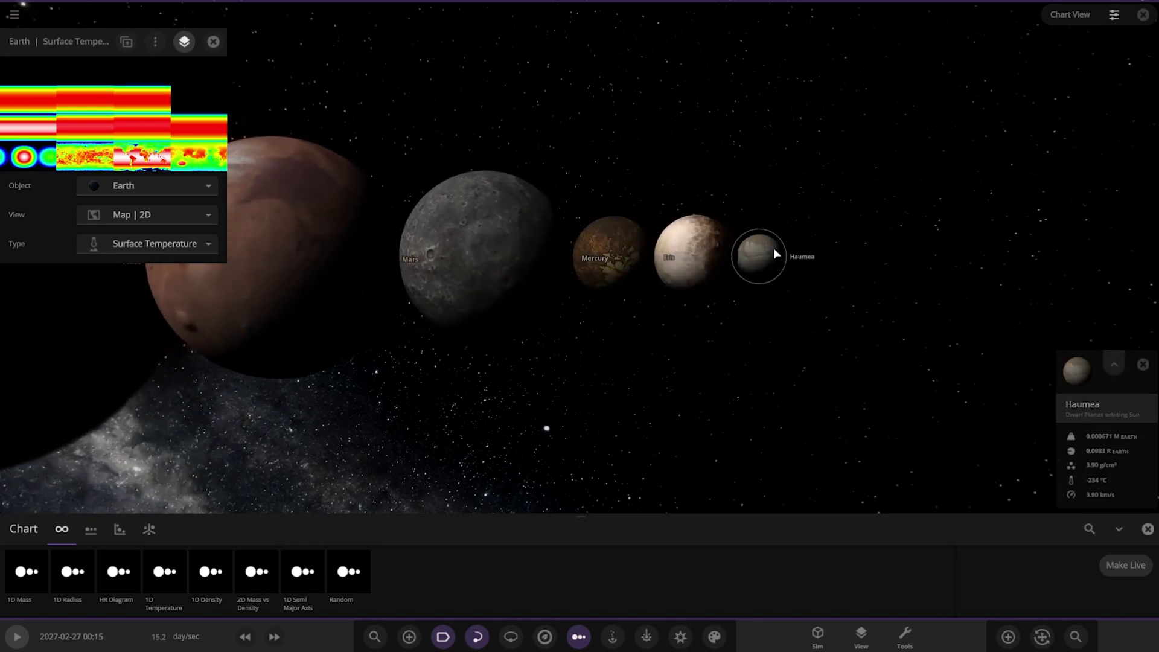
key(Delete)
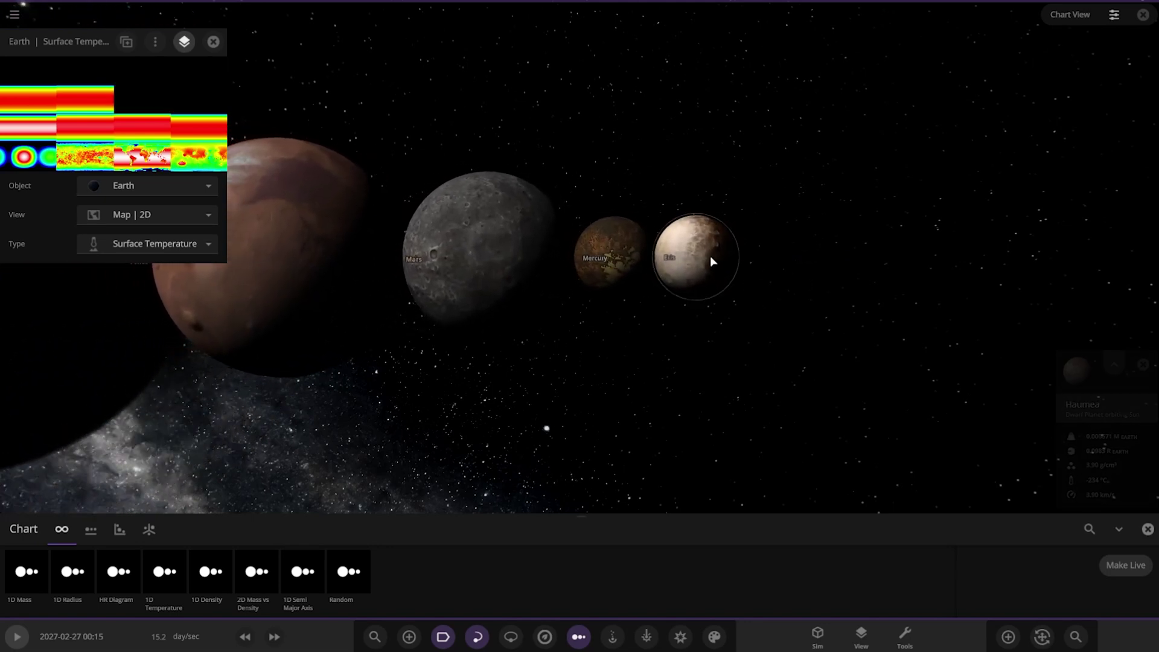
click(610, 260)
key(Delete)
click(716, 263)
key(Delete)
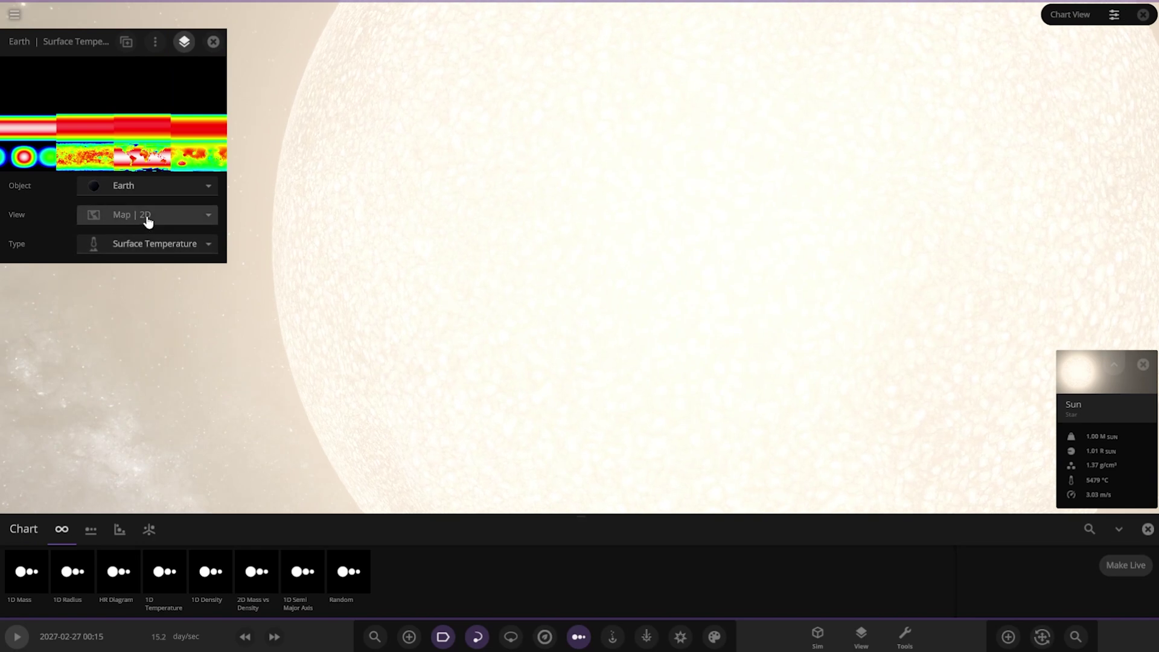
Switch Earth's view through Composition, 2D map and 3D globe, ending on the 2D surface temperature map.
click(148, 222)
click(137, 184)
click(145, 221)
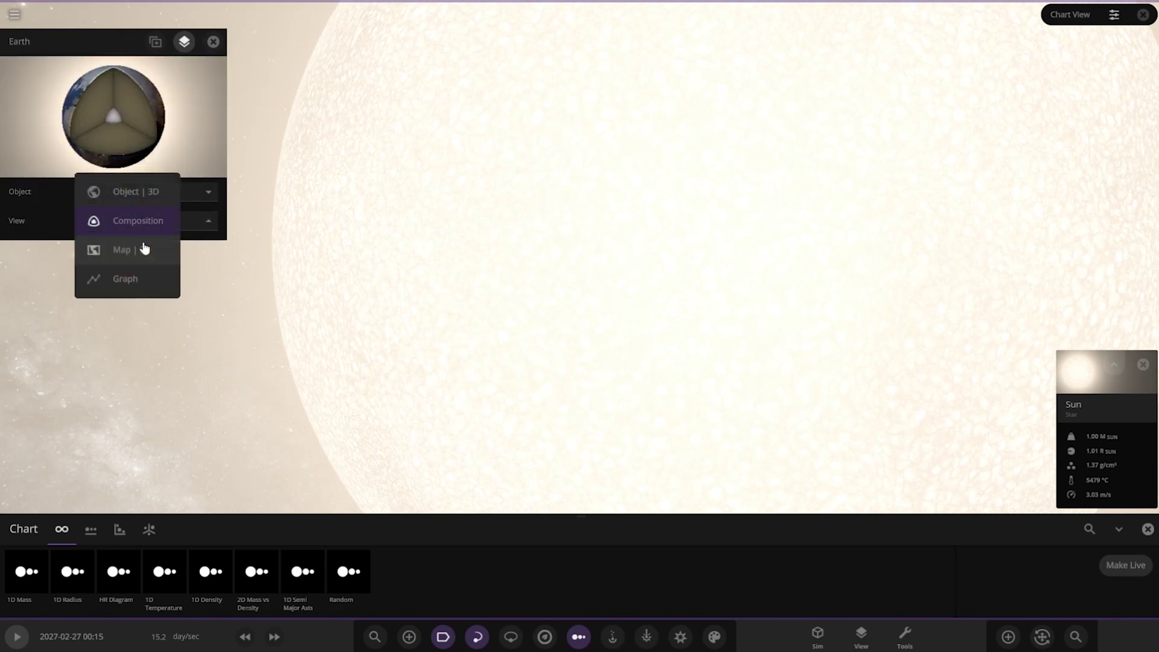
click(133, 252)
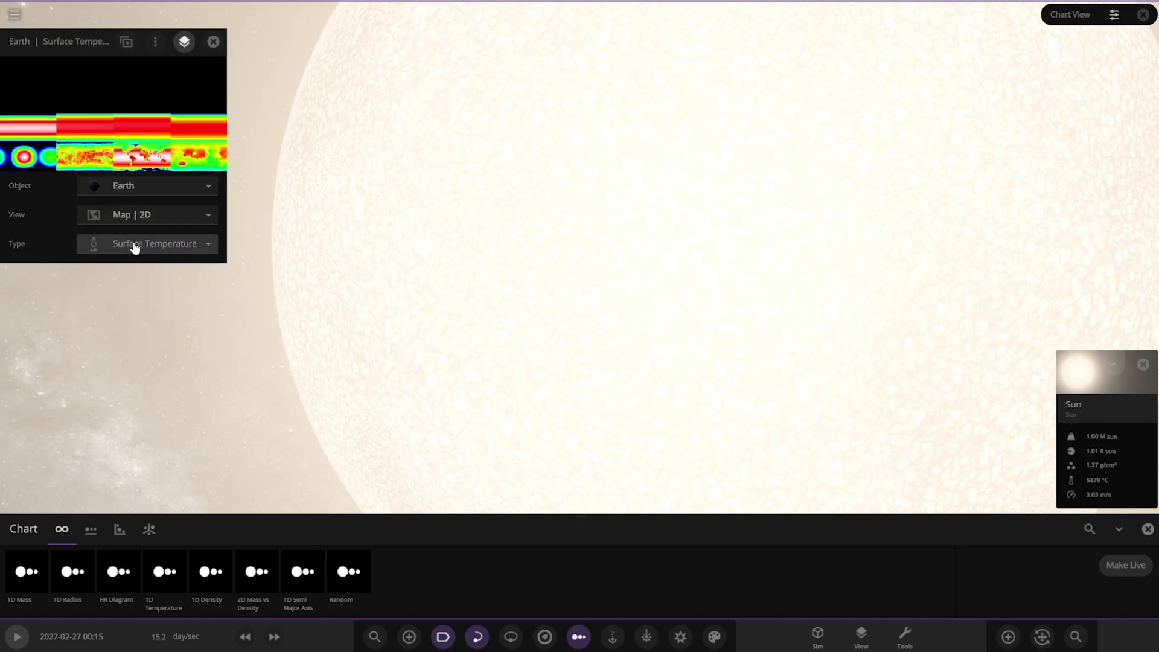
click(135, 227)
click(157, 158)
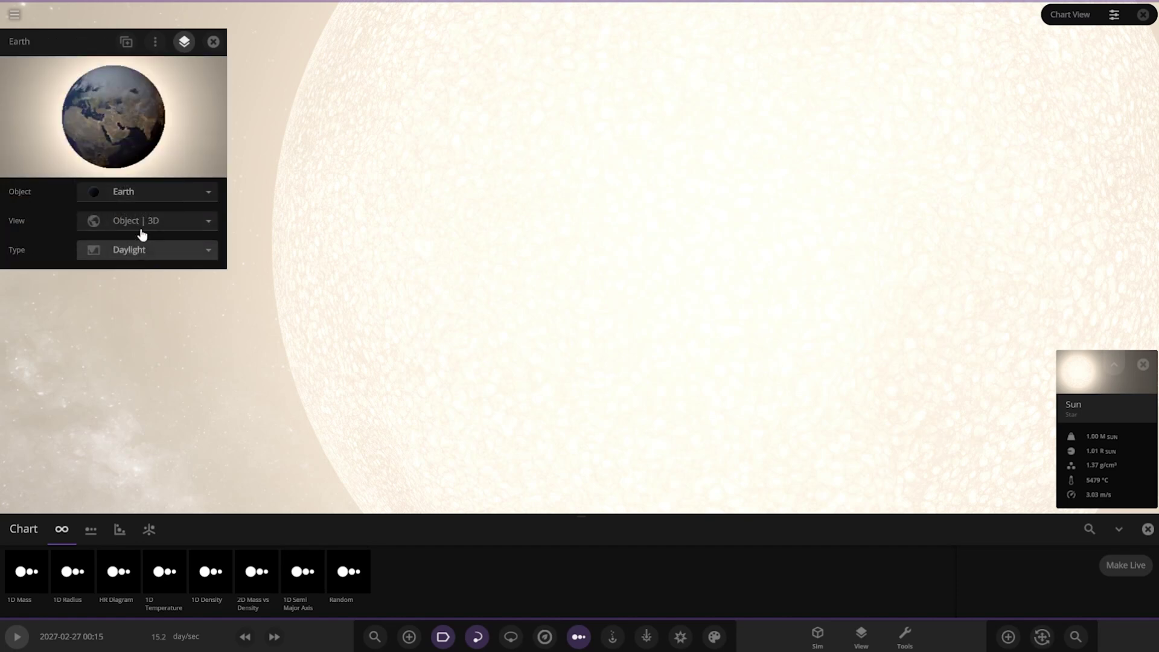
click(145, 221)
click(145, 280)
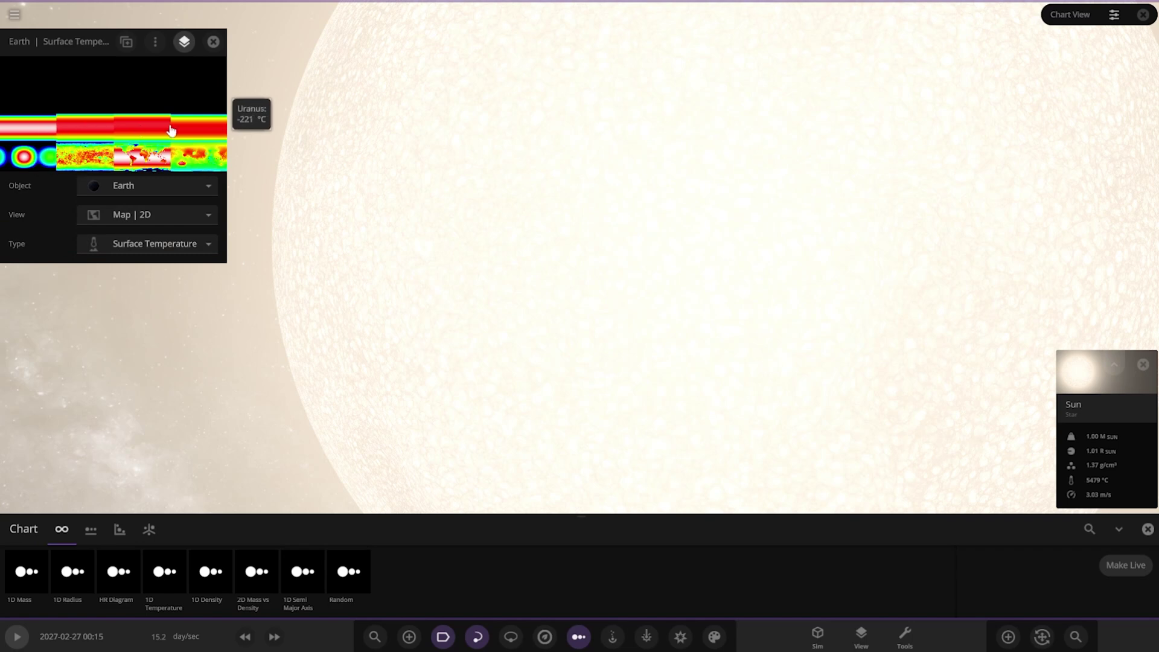
scroll(365, 165, down, 10)
Leave Chart View, resume the simulation, and open the Sun's full properties with its luminosity multipliers.
click(578, 636)
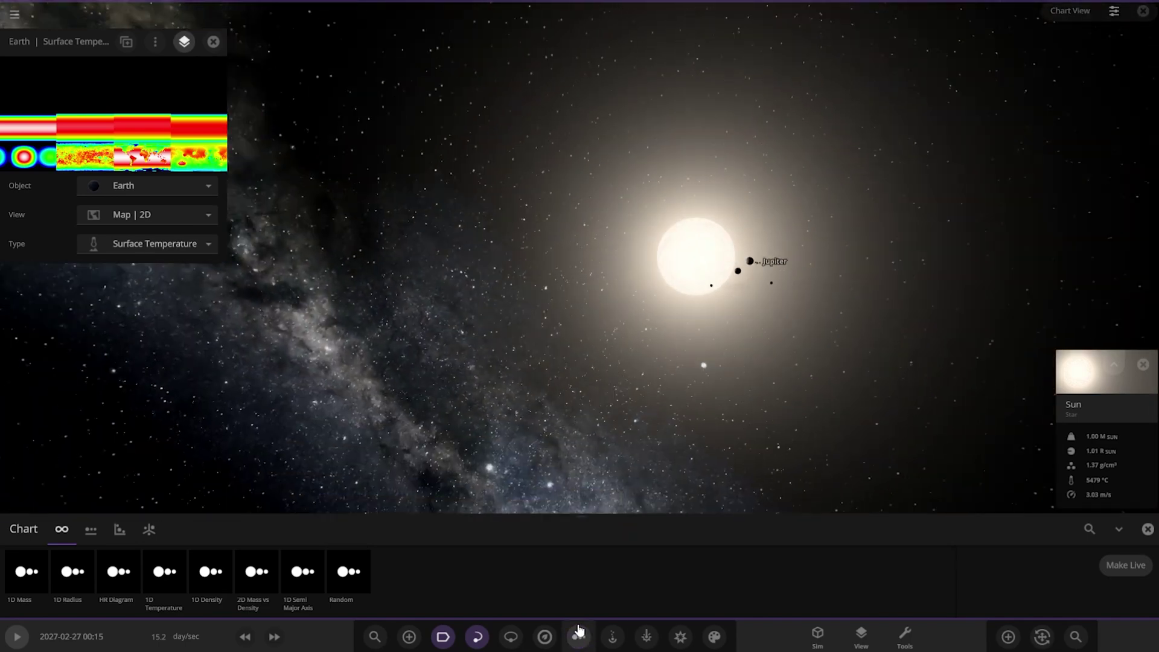
key(space)
mouse_move(650, 350)
mouse_down()
mouse_move(769, 375)
mouse_move(992, 331)
mouse_up()
click(1099, 396)
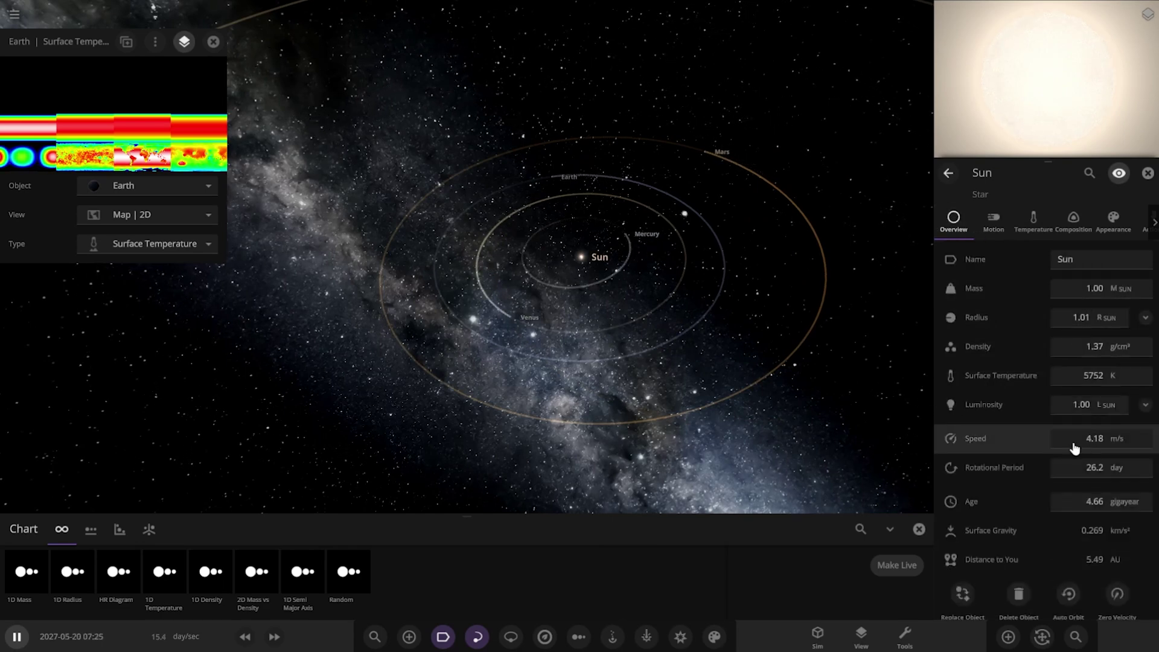
click(918, 529)
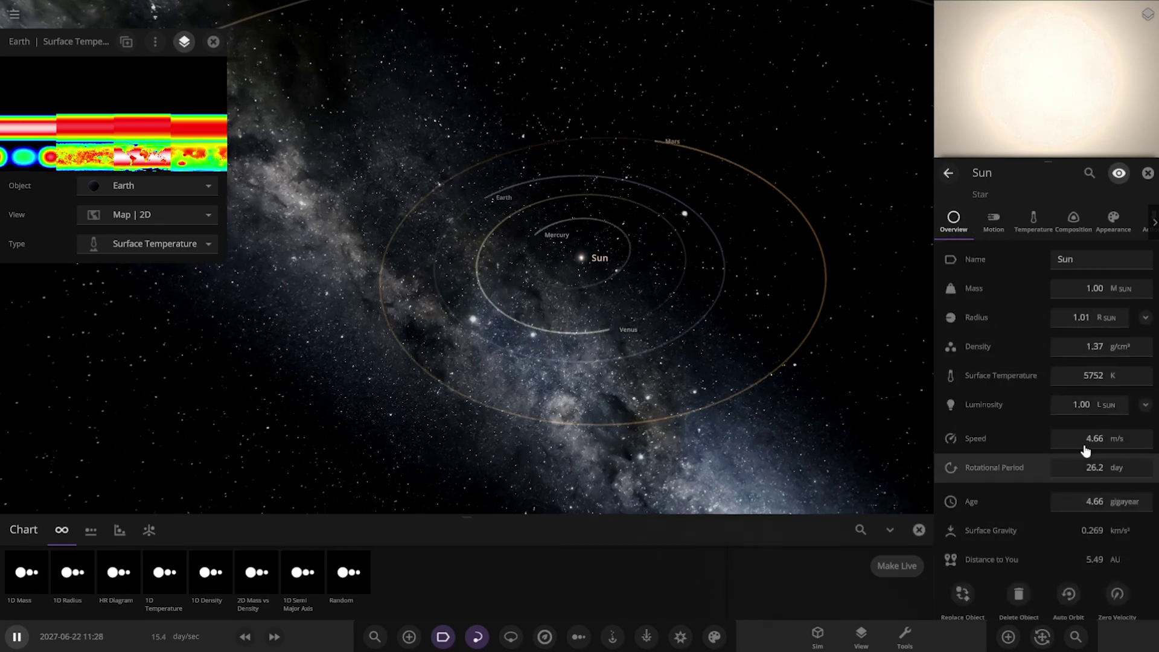
click(1071, 410)
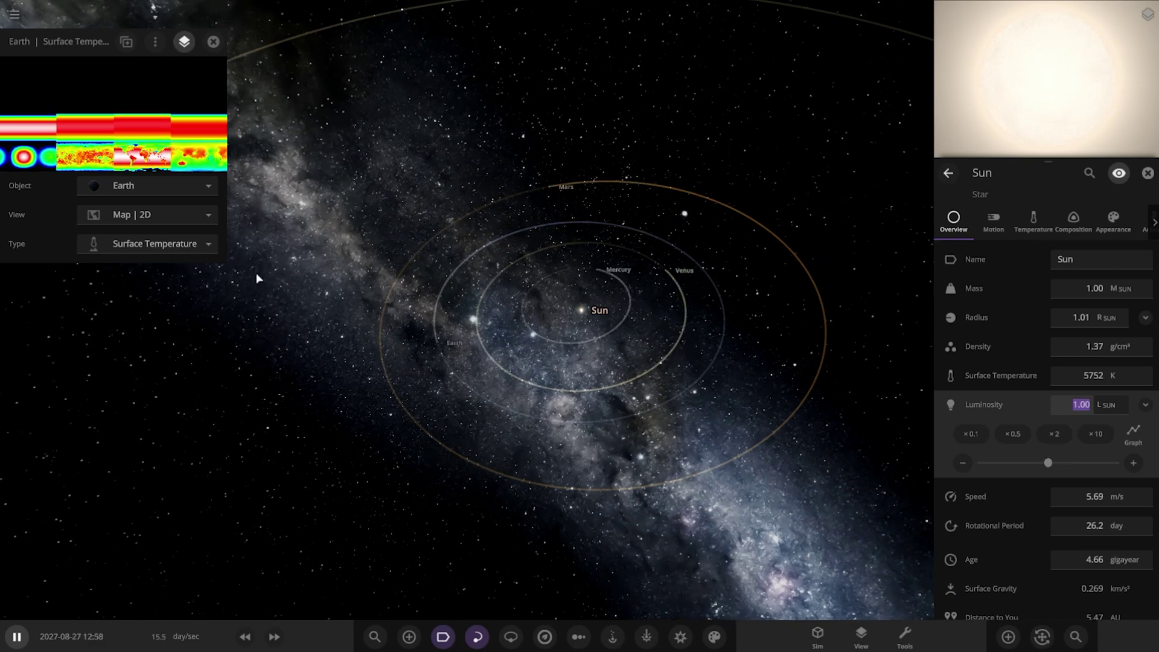
click(144, 236)
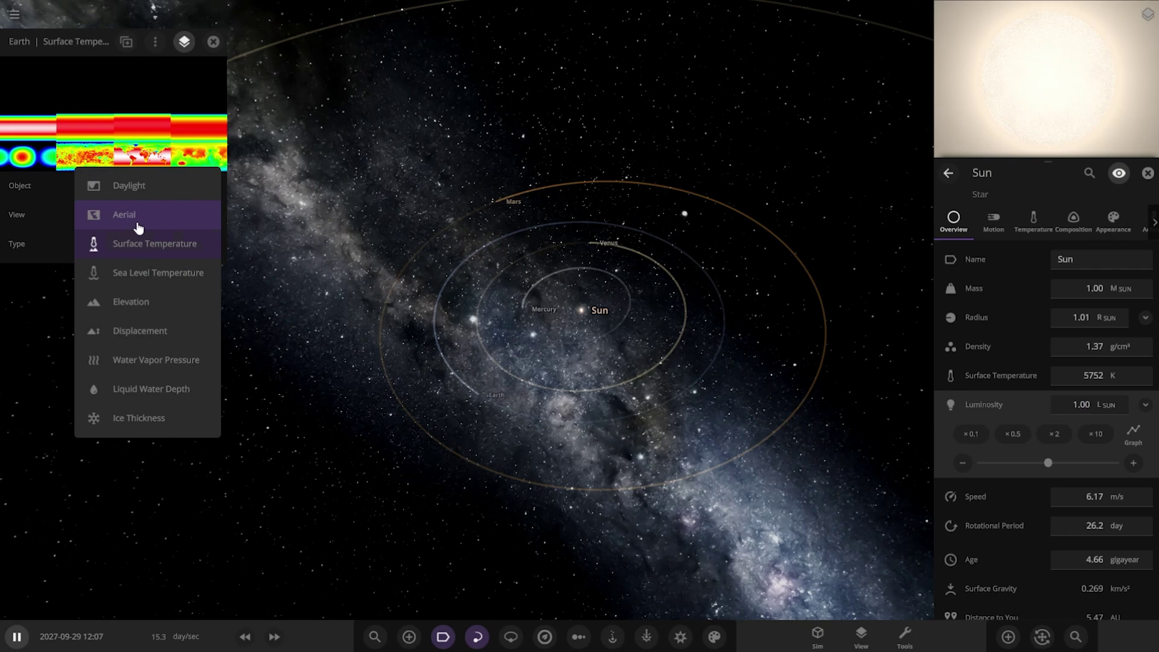
click(139, 227)
click(135, 241)
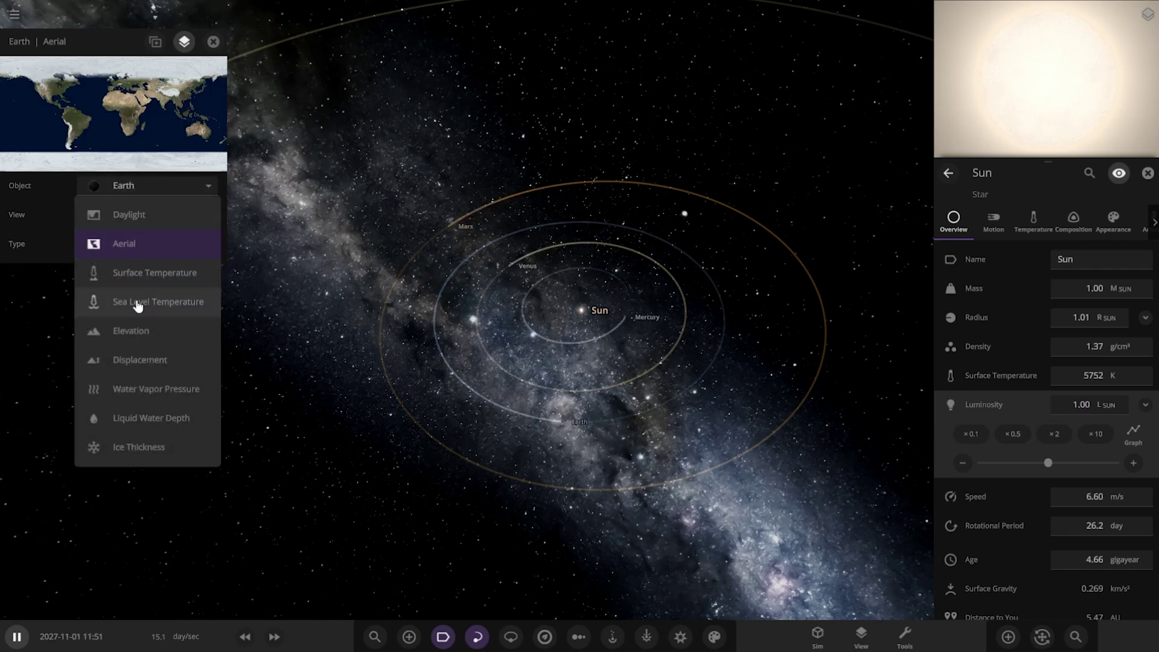
click(138, 306)
click(135, 253)
click(139, 302)
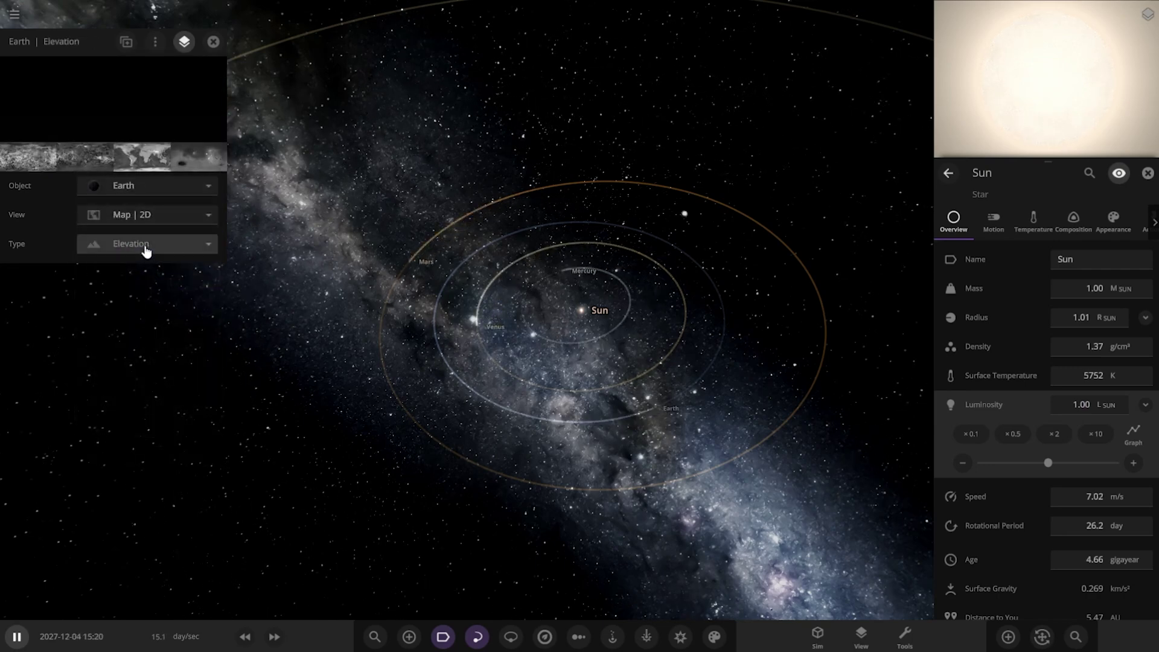
click(146, 249)
click(144, 218)
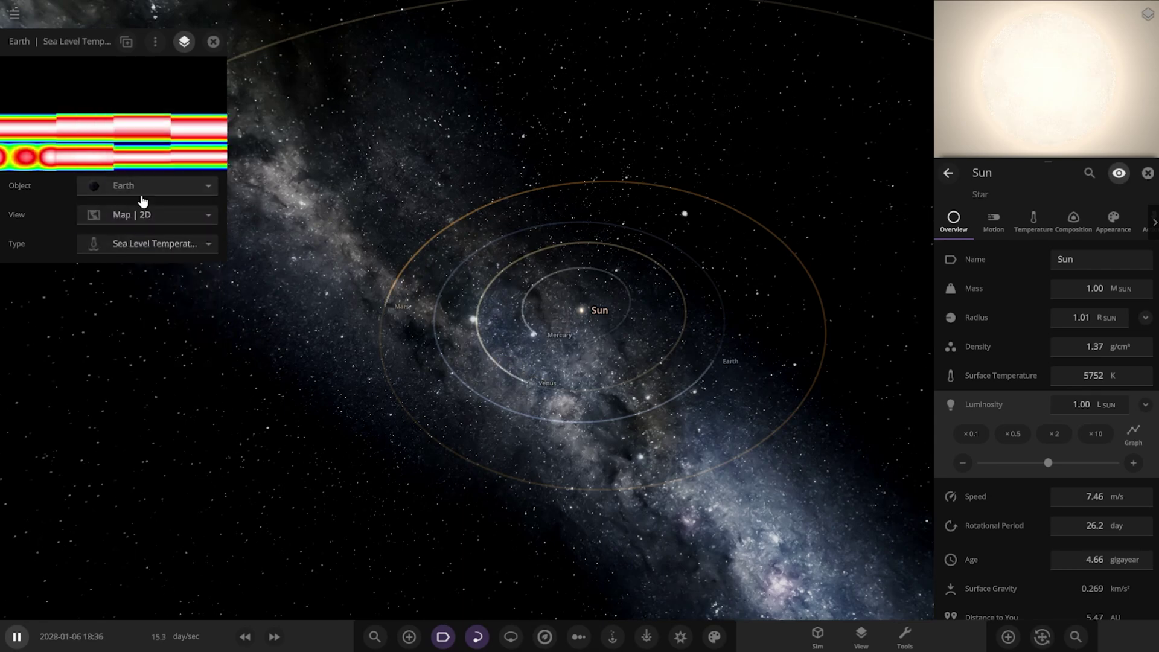
click(140, 246)
click(159, 382)
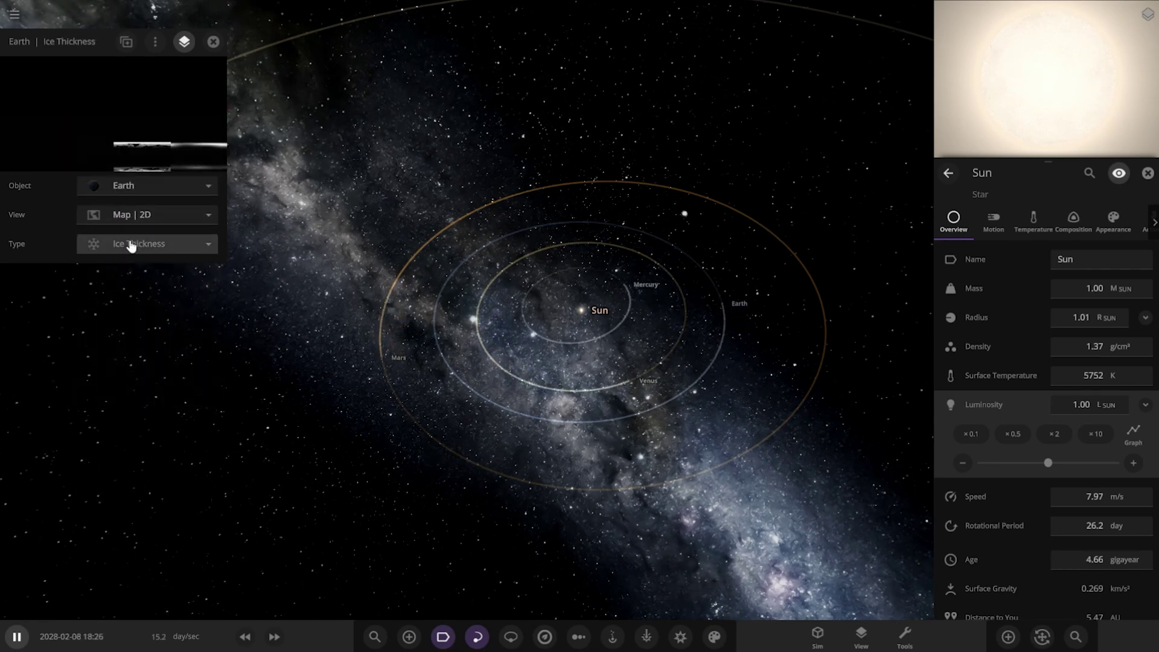
click(131, 245)
click(145, 82)
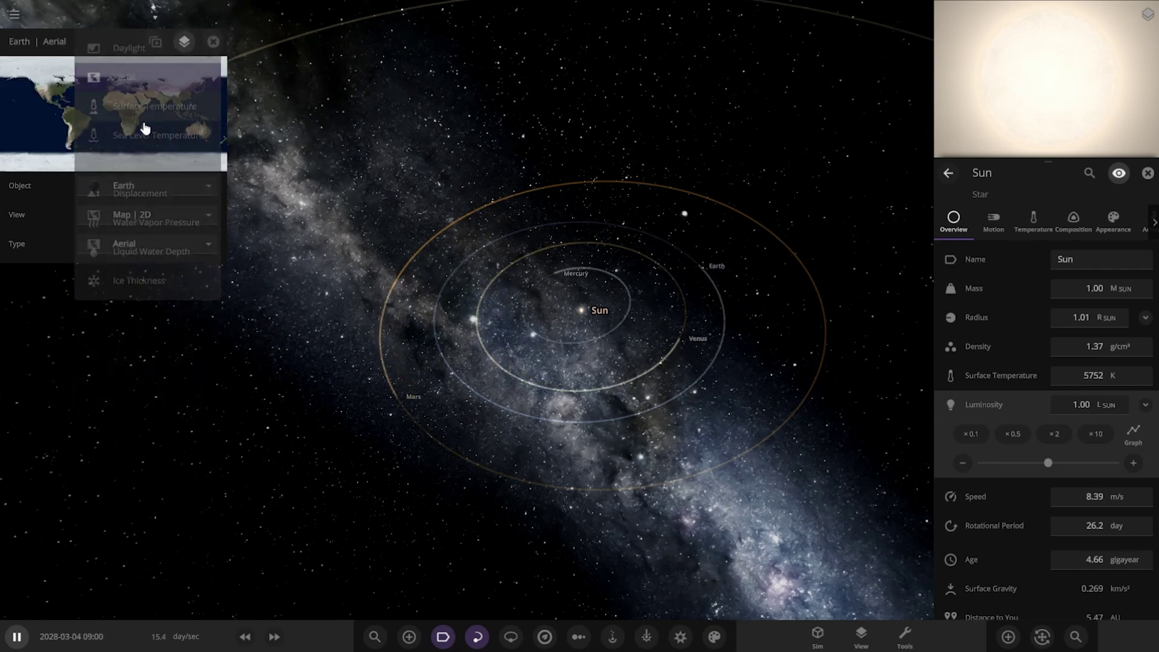
click(147, 240)
click(137, 212)
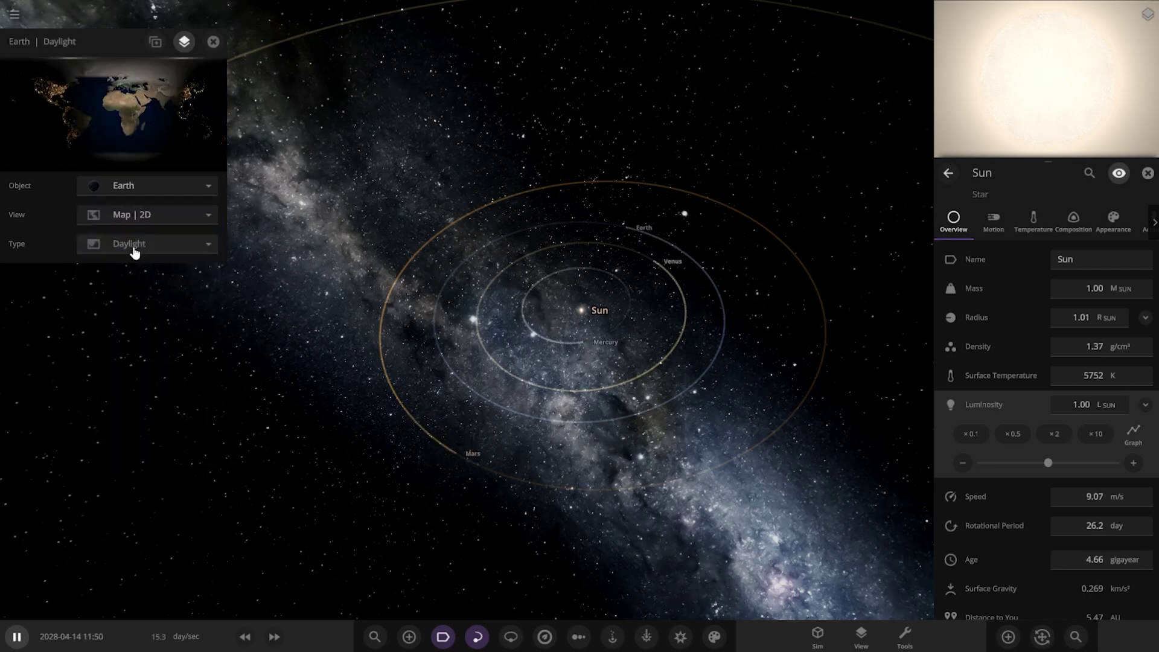
click(130, 243)
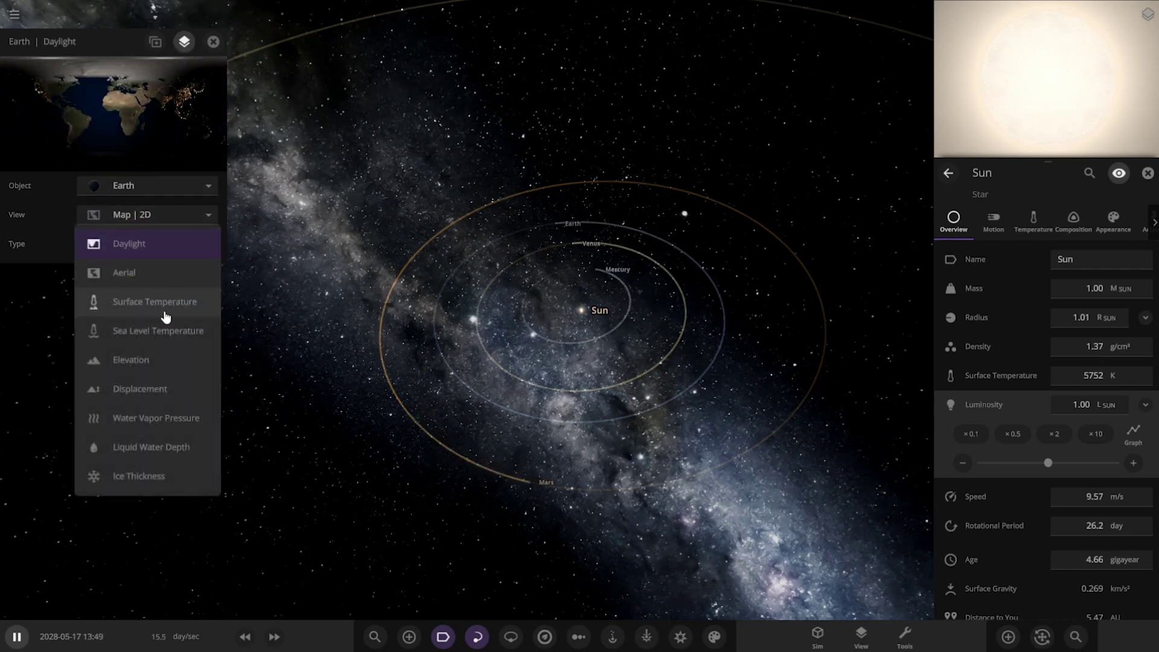
click(164, 315)
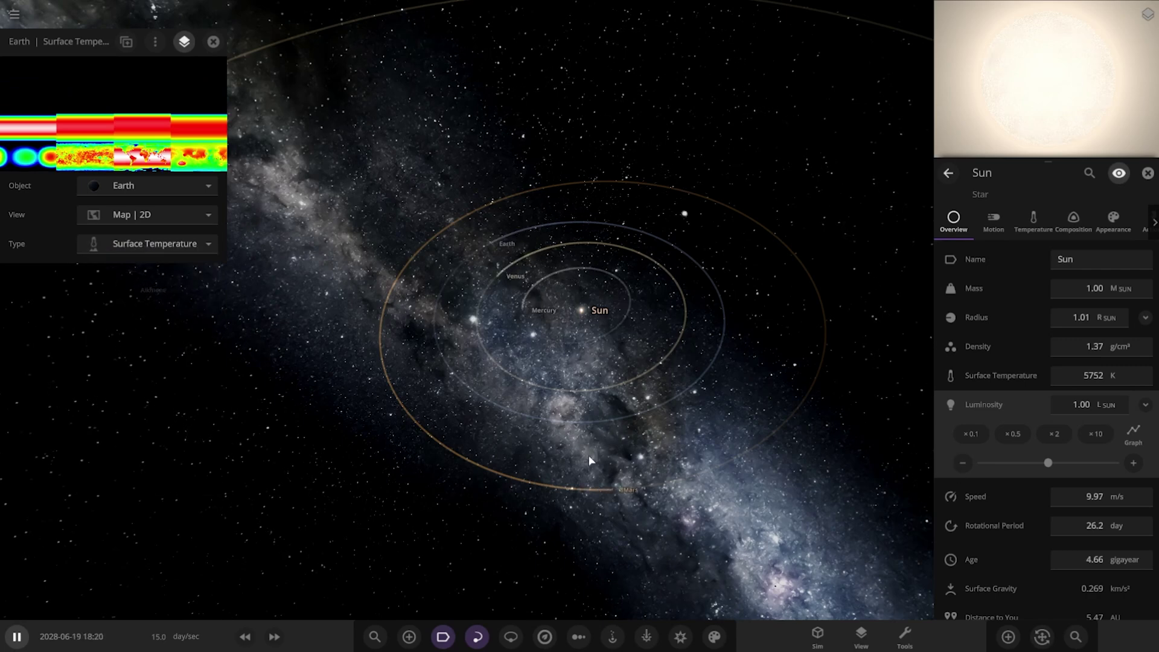
Multiply the Sun's luminosity up to 1000 solar (32348 K), viewing the system from directly above.
scroll(590, 460, down, 5)
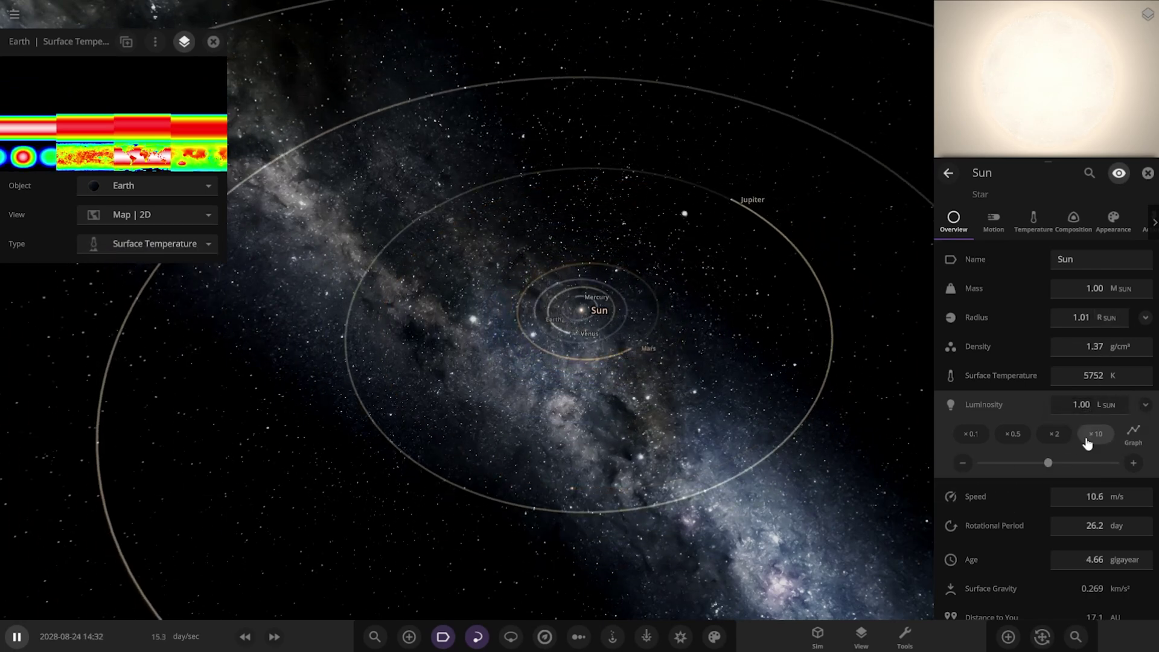
click(1086, 442)
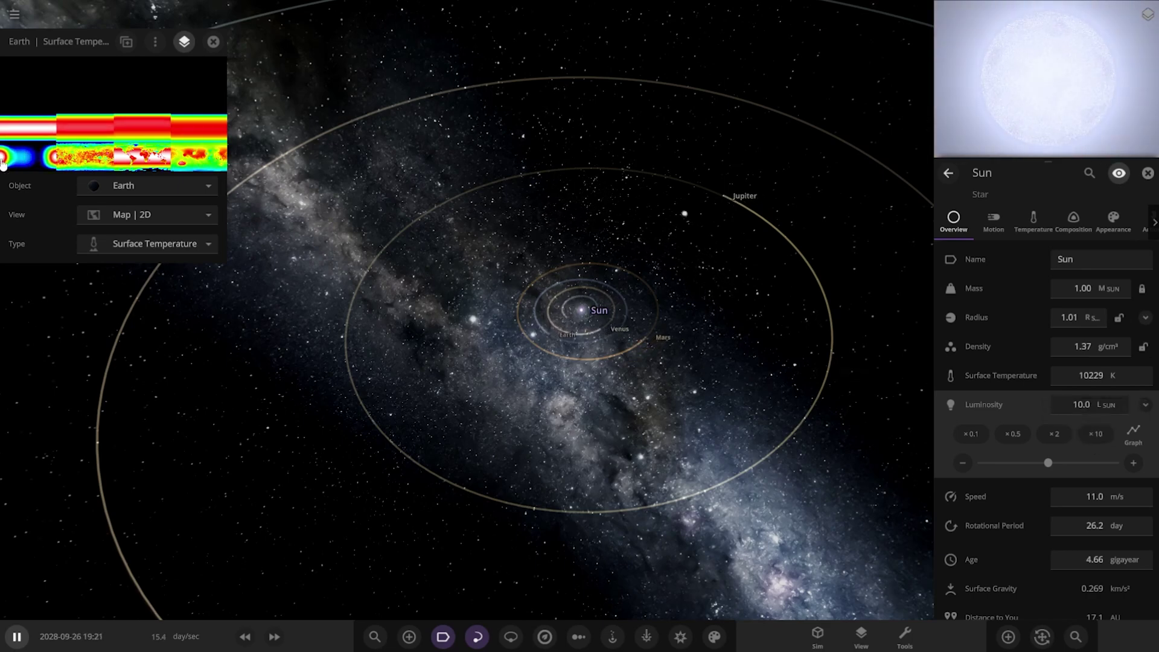
mouse_move(34, 161)
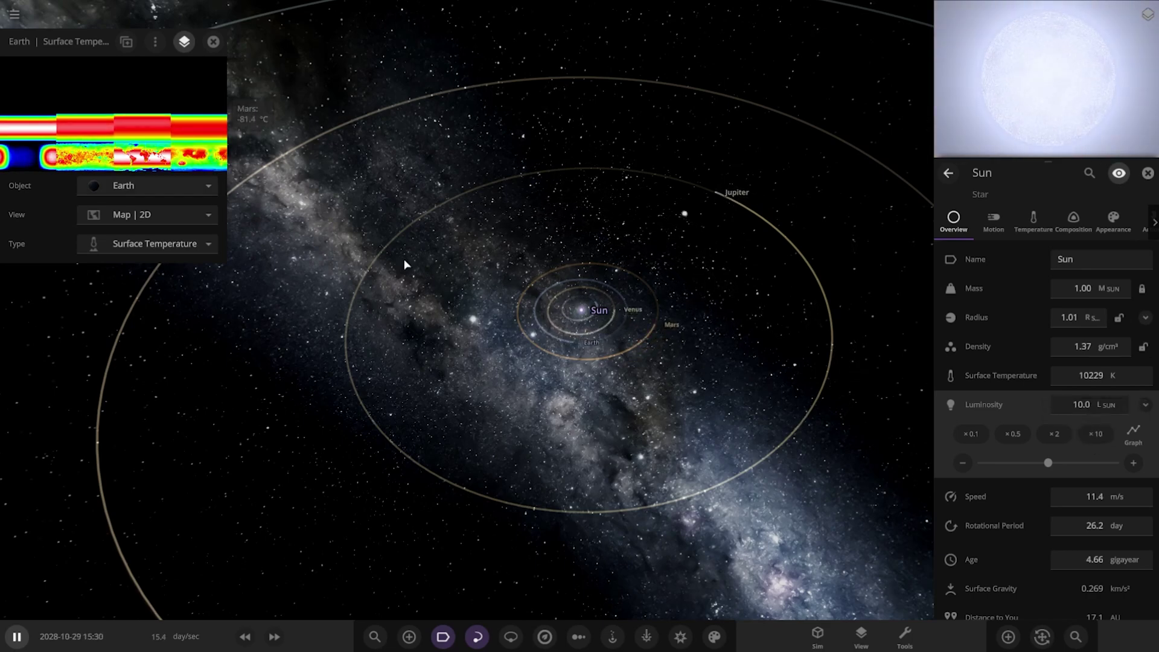
click(1094, 435)
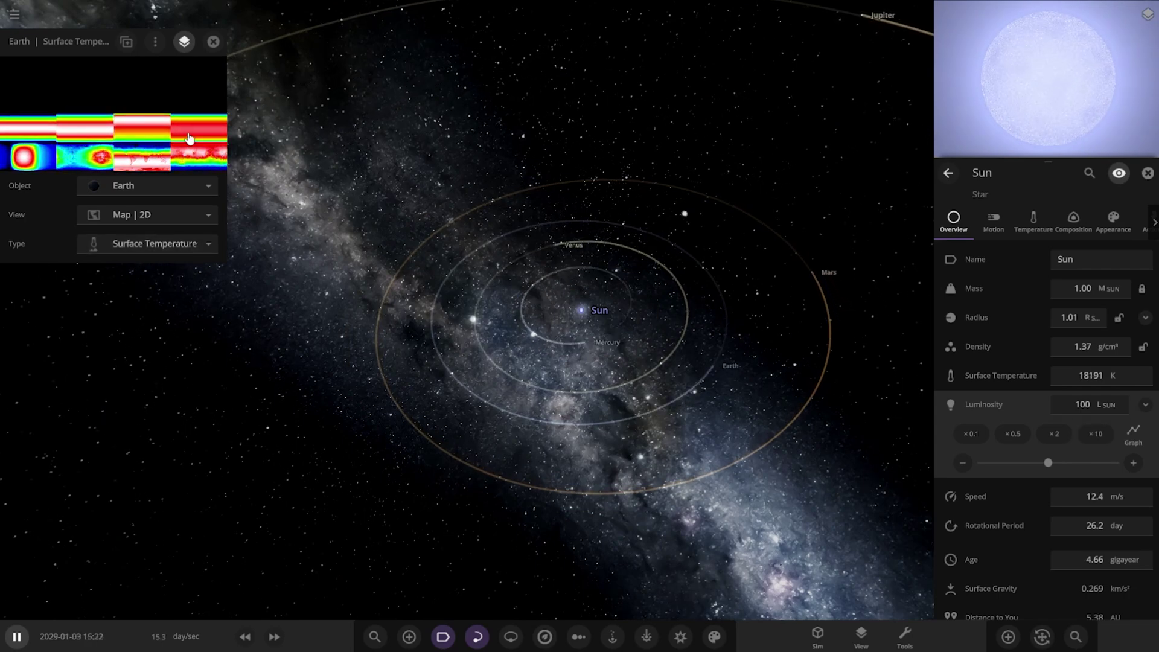
mouse_move(199, 131)
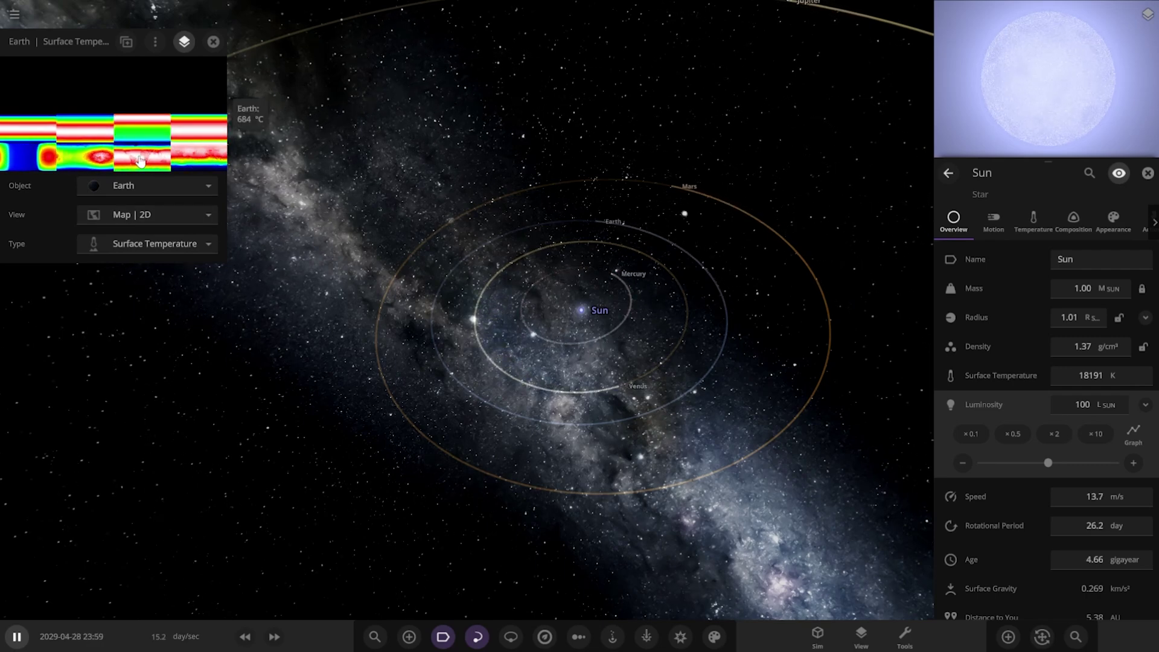
drag(651, 373, 646, 465)
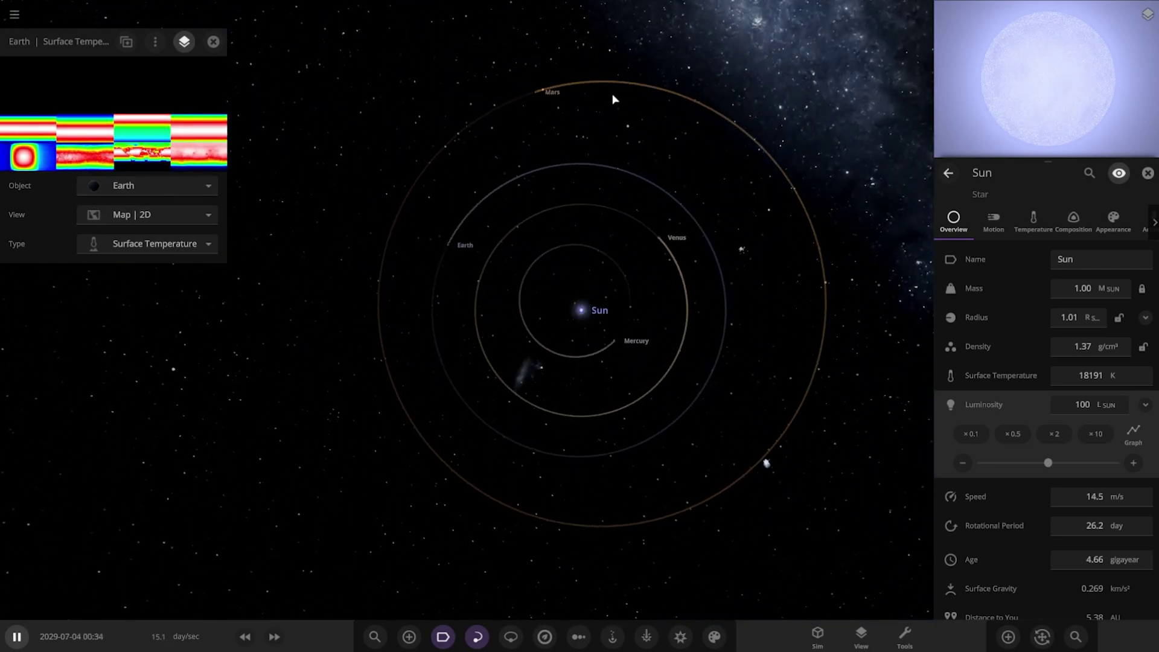
click(1098, 444)
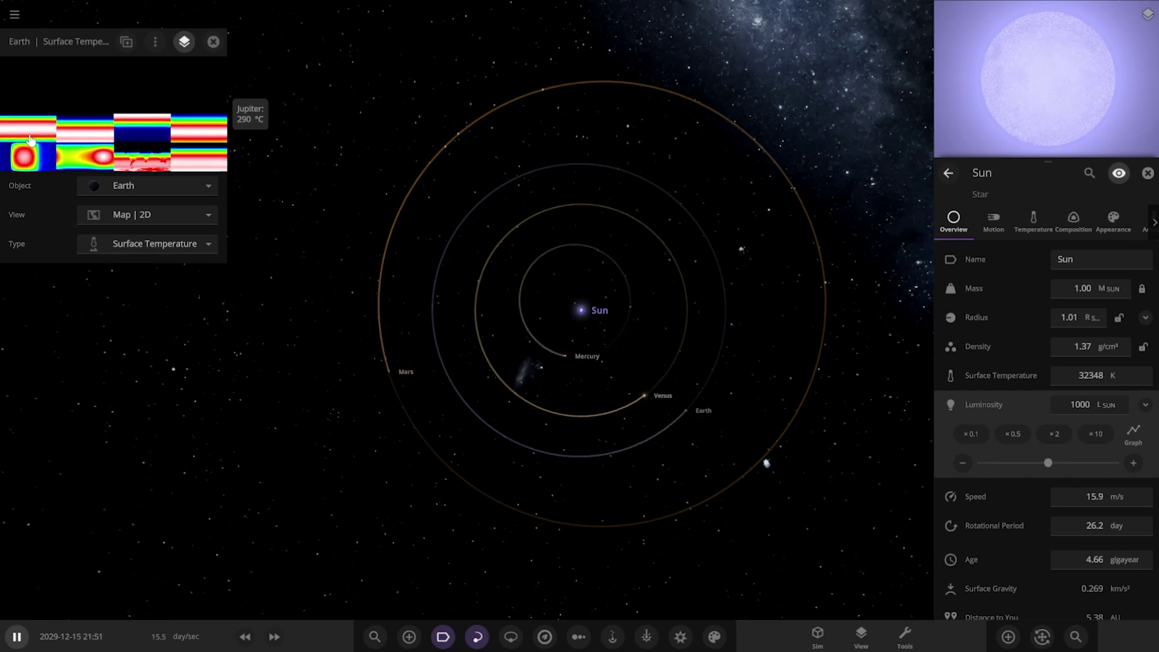
Turn on the habitable zone display and raise the Sun to 10000 solar luminosities (57524 K).
scroll(522, 428, down, 5)
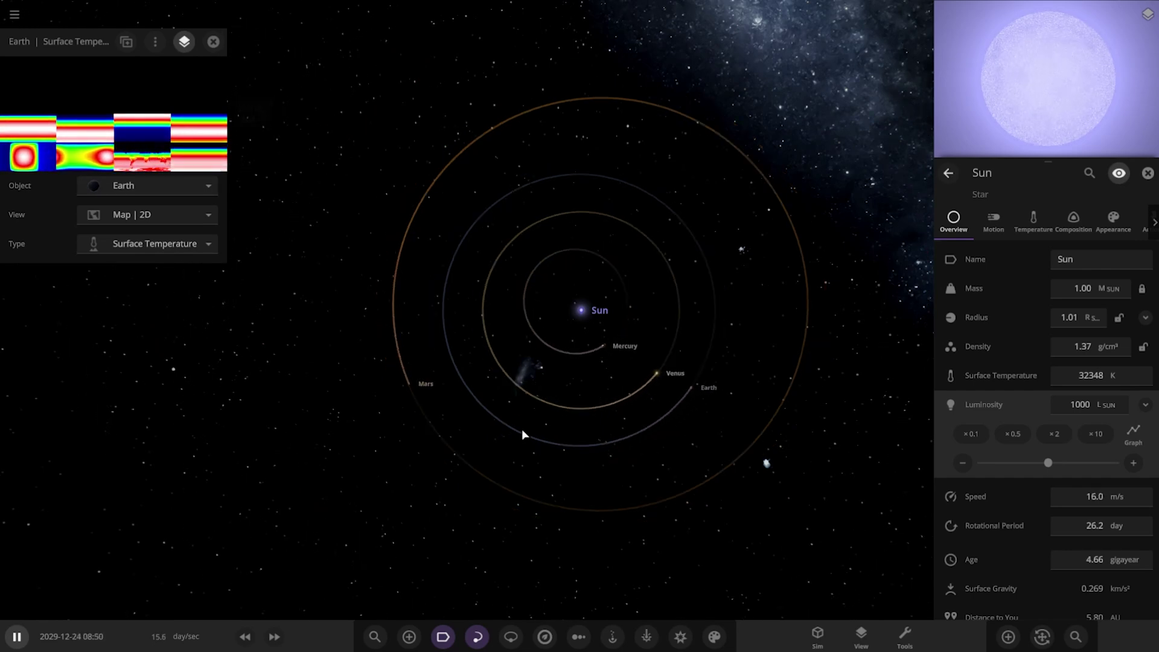
click(544, 636)
scroll(577, 473, down, 2)
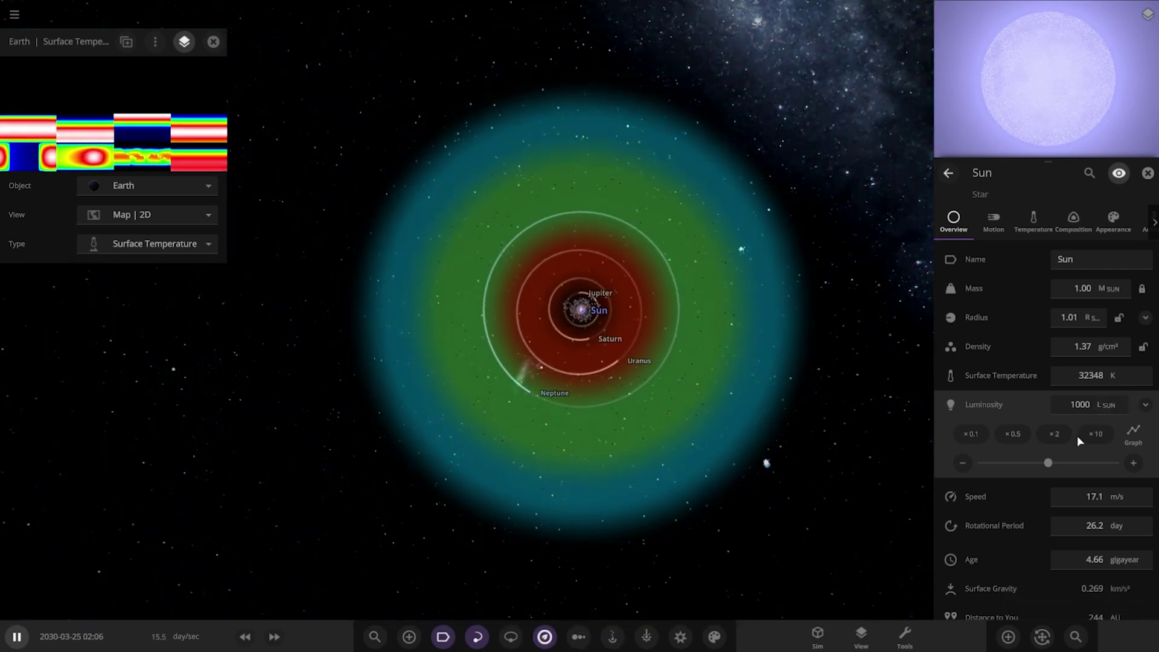
click(1093, 435)
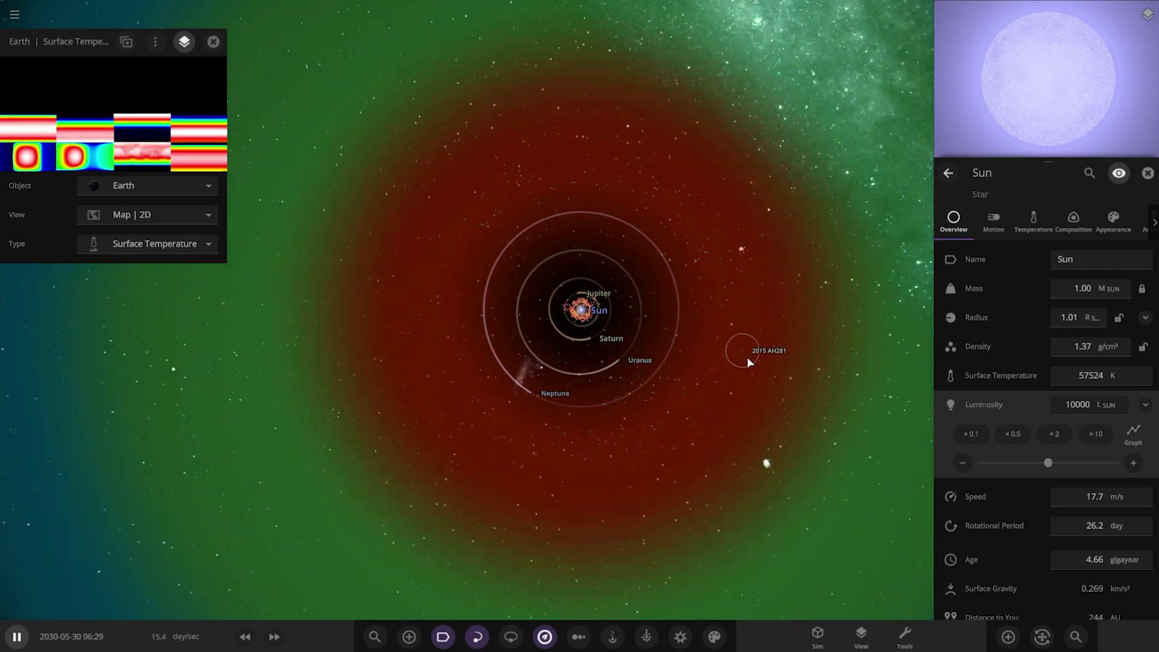
scroll(747, 356, up, 5)
scroll(597, 415, up, 4)
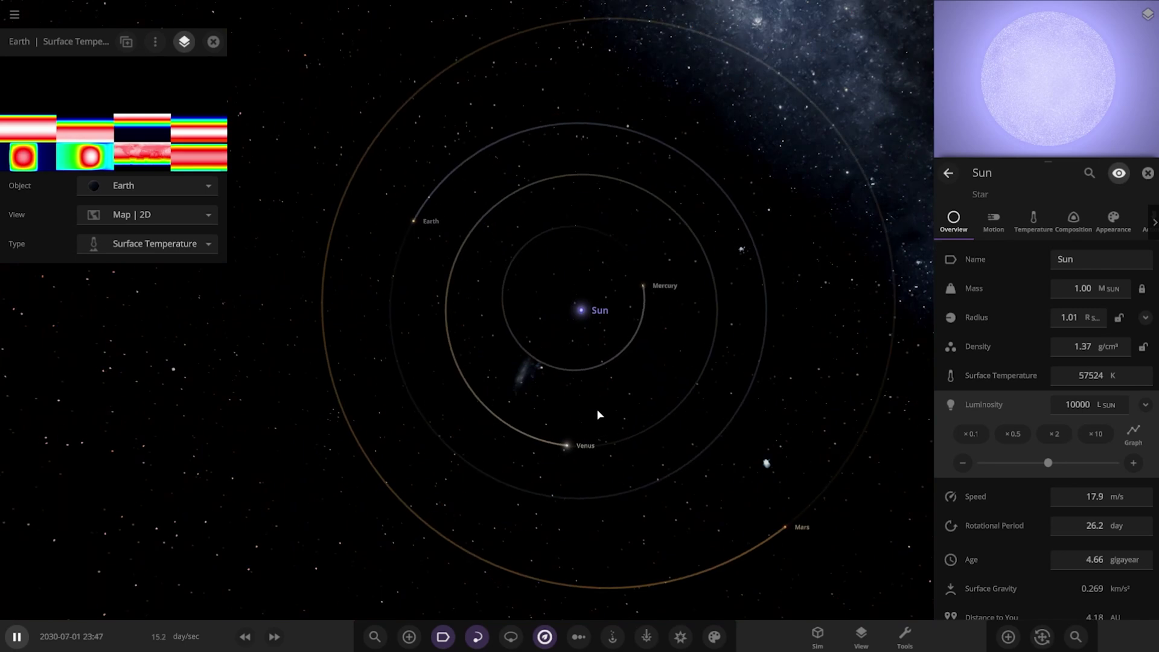
Check Mercury, Earth and Mars temperatures, then zoom out and select Neptune, reading 53.5 °C.
mouse_move(19, 160)
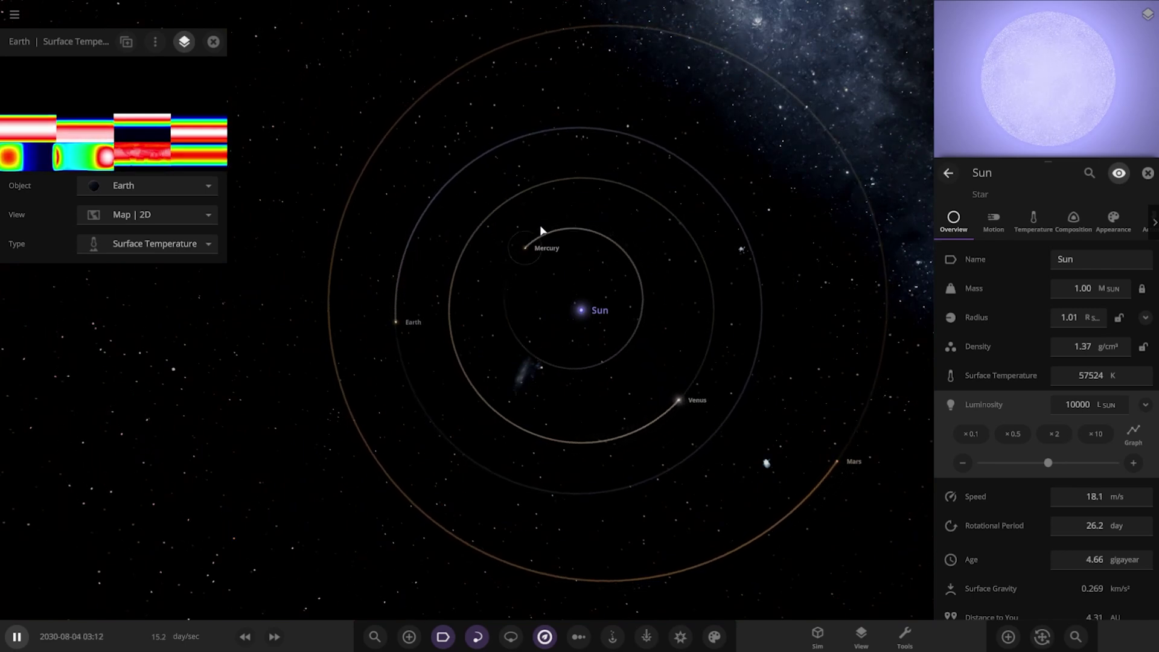
click(523, 274)
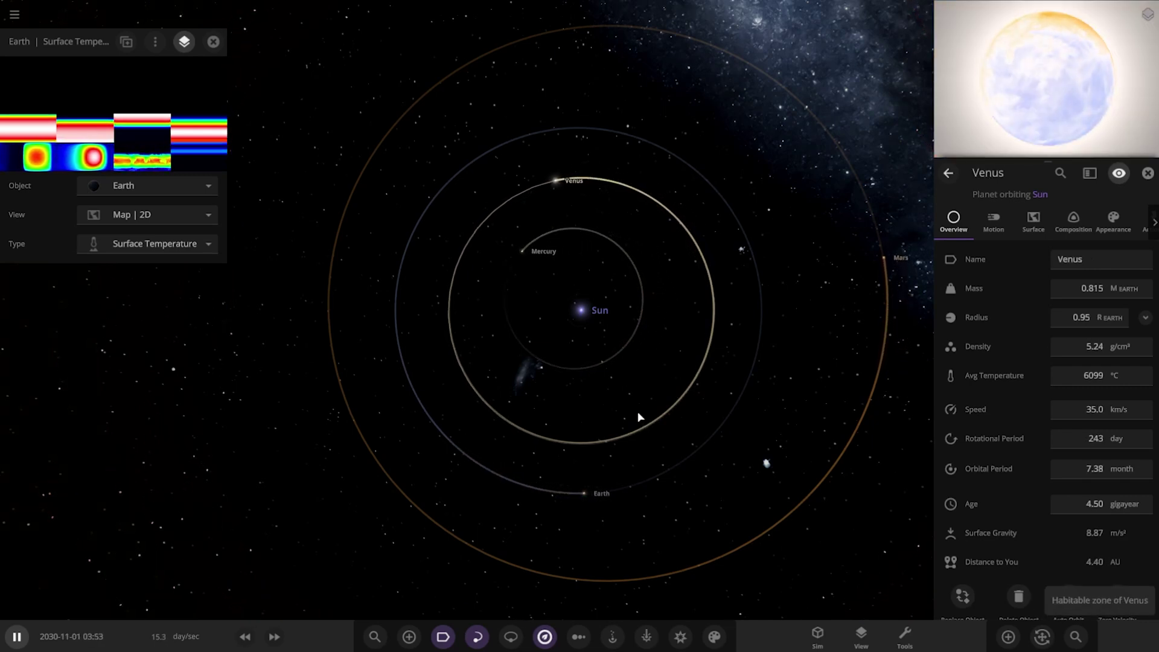
click(645, 490)
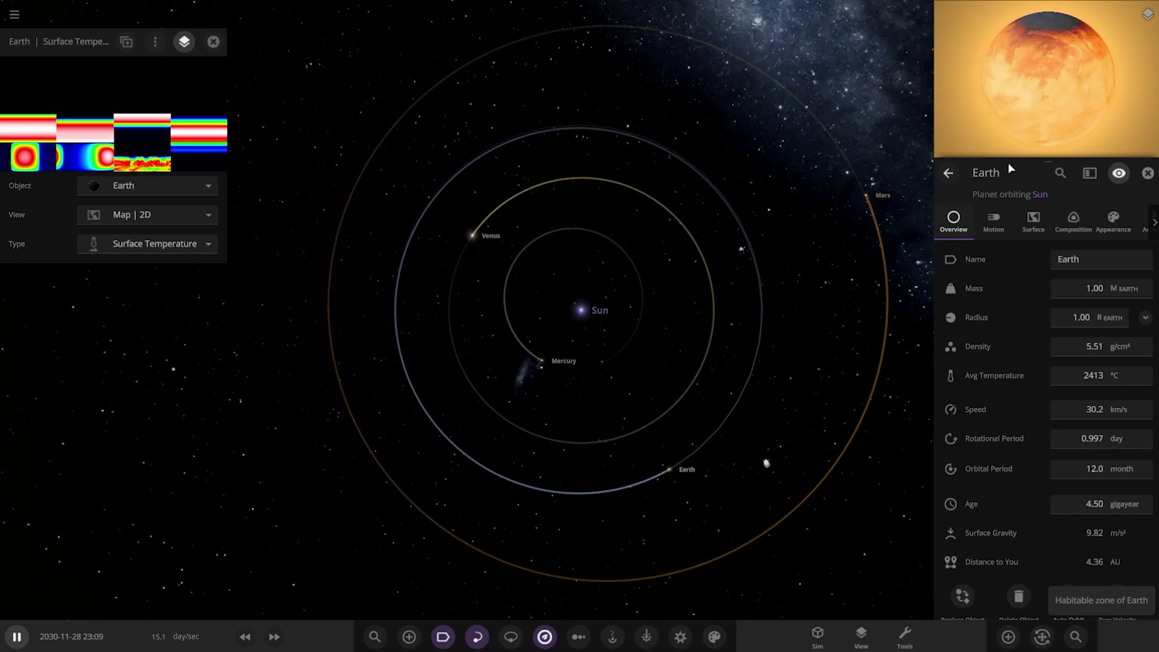
click(845, 162)
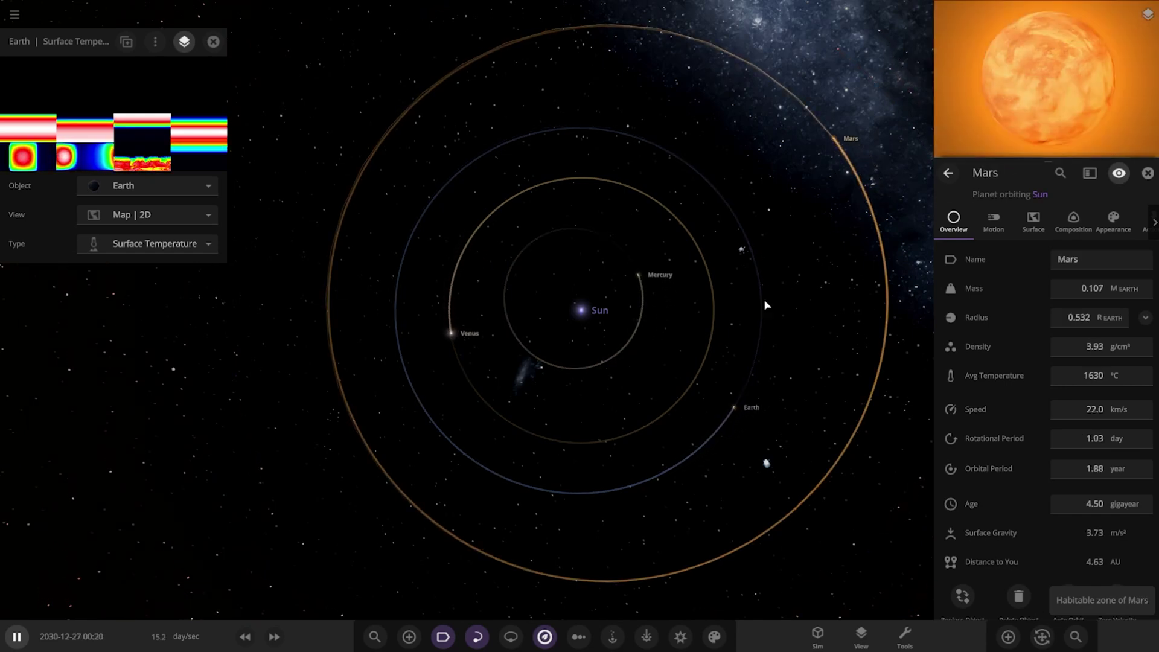
scroll(765, 305, down, 5)
mouse_move(189, 132)
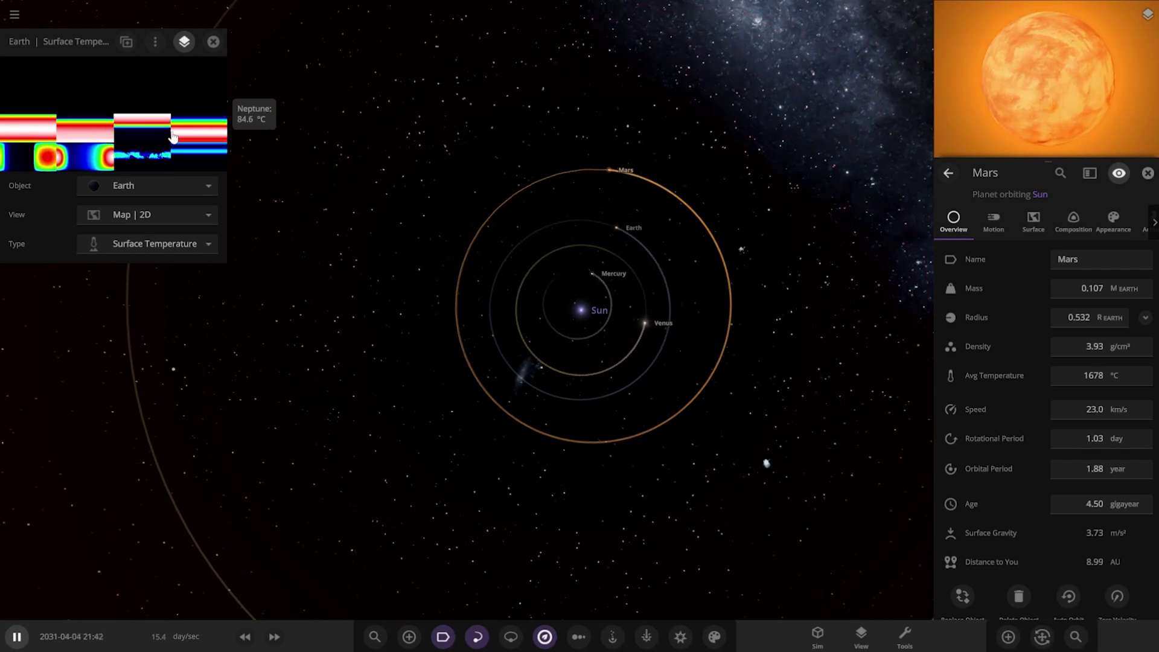
scroll(603, 414, down, 10)
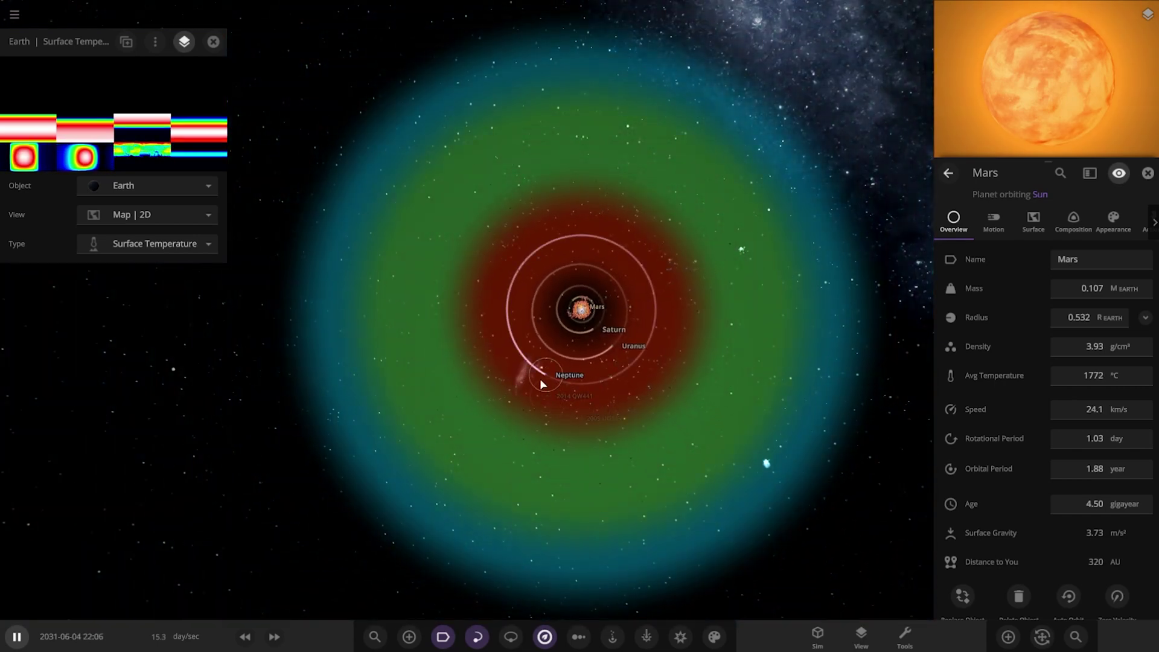
click(541, 380)
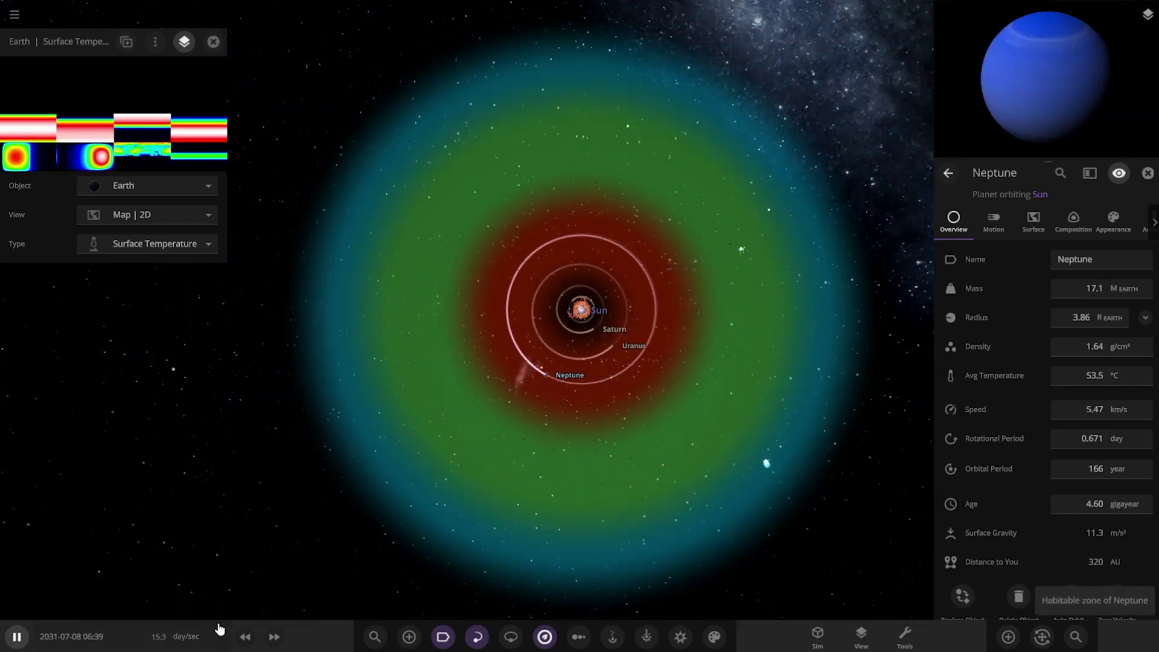
Speed up the simulation and keep it running, pausing briefly while zooming.
click(275, 638)
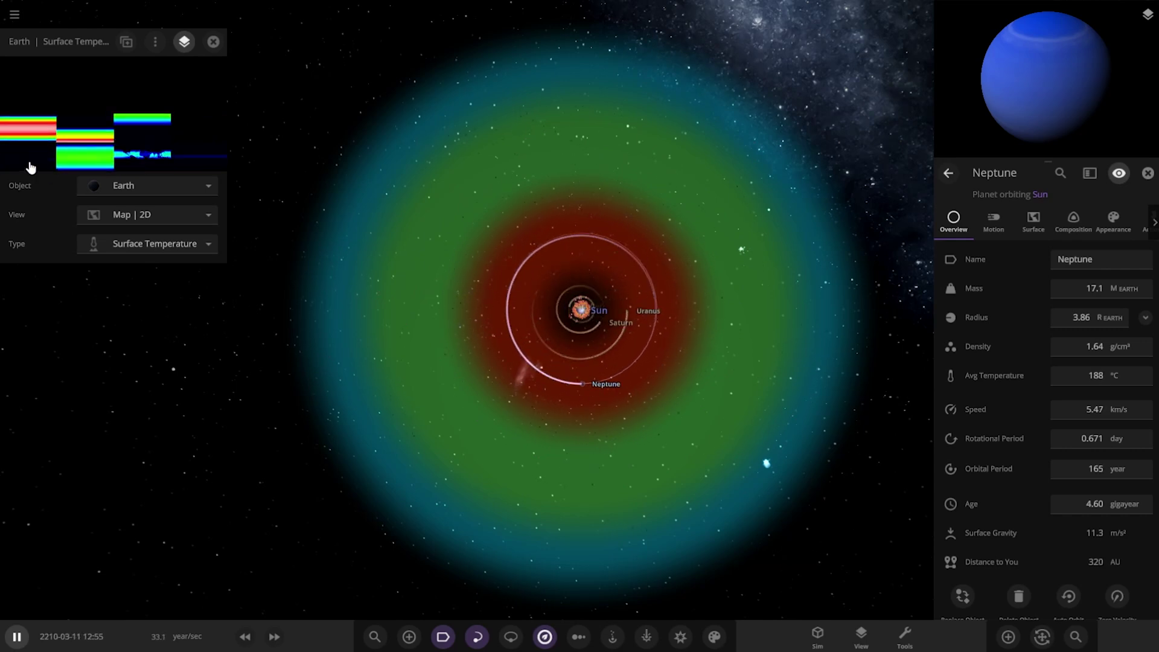
mouse_move(24, 166)
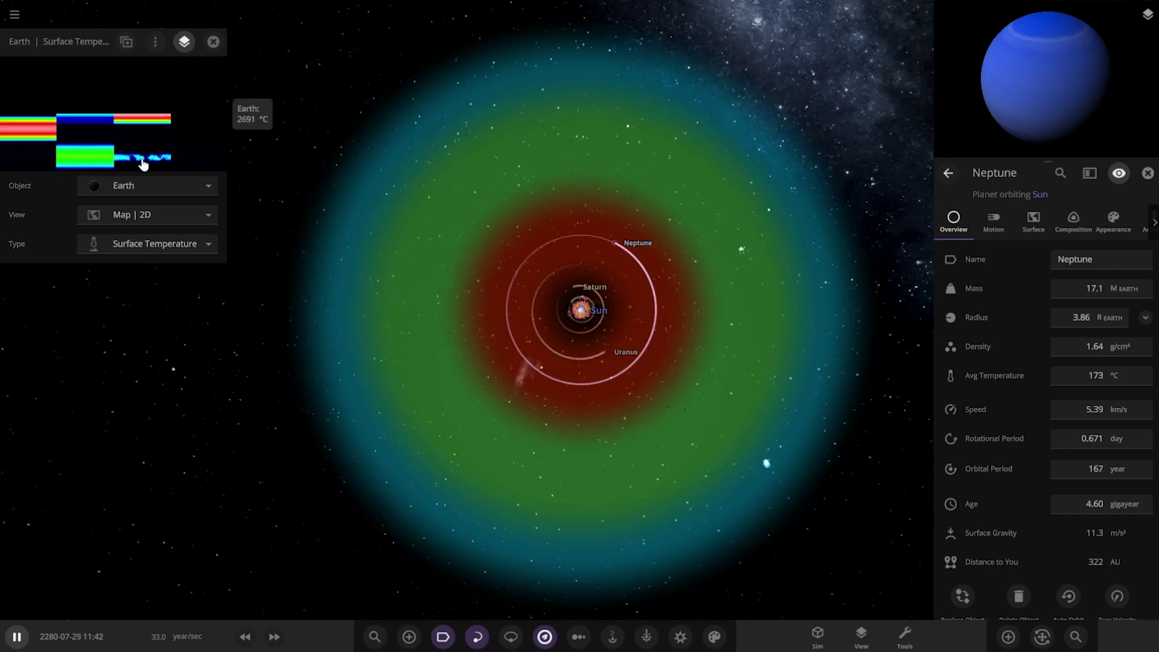
scroll(672, 438, up, 10)
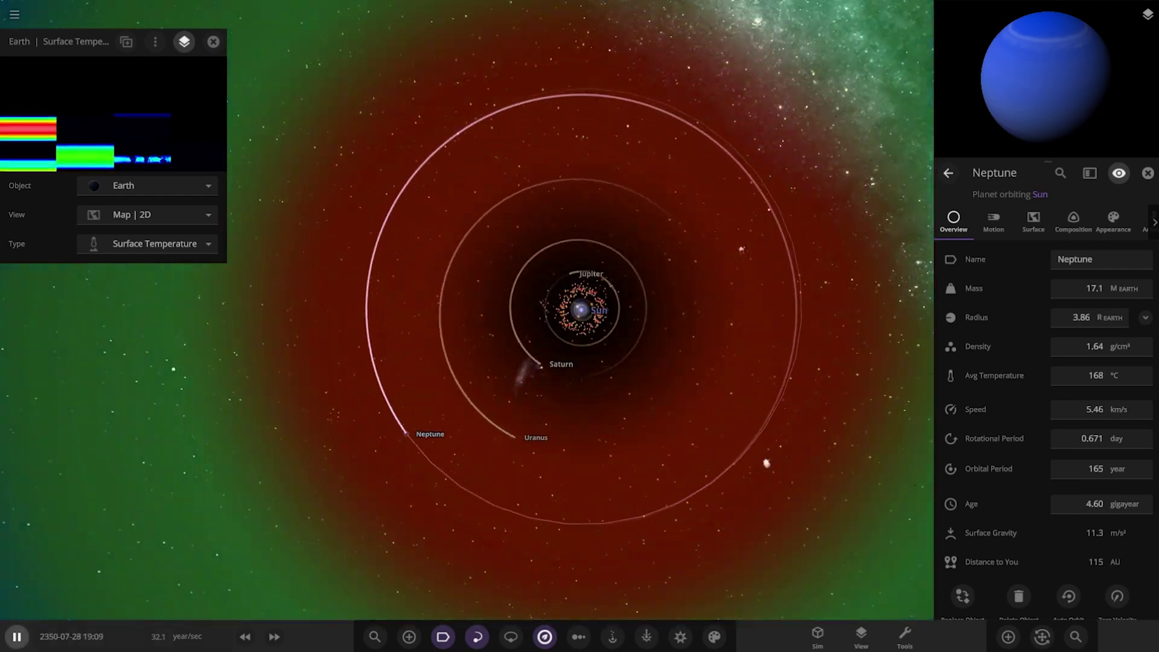
key(space)
scroll(602, 358, down, 10)
key(space)
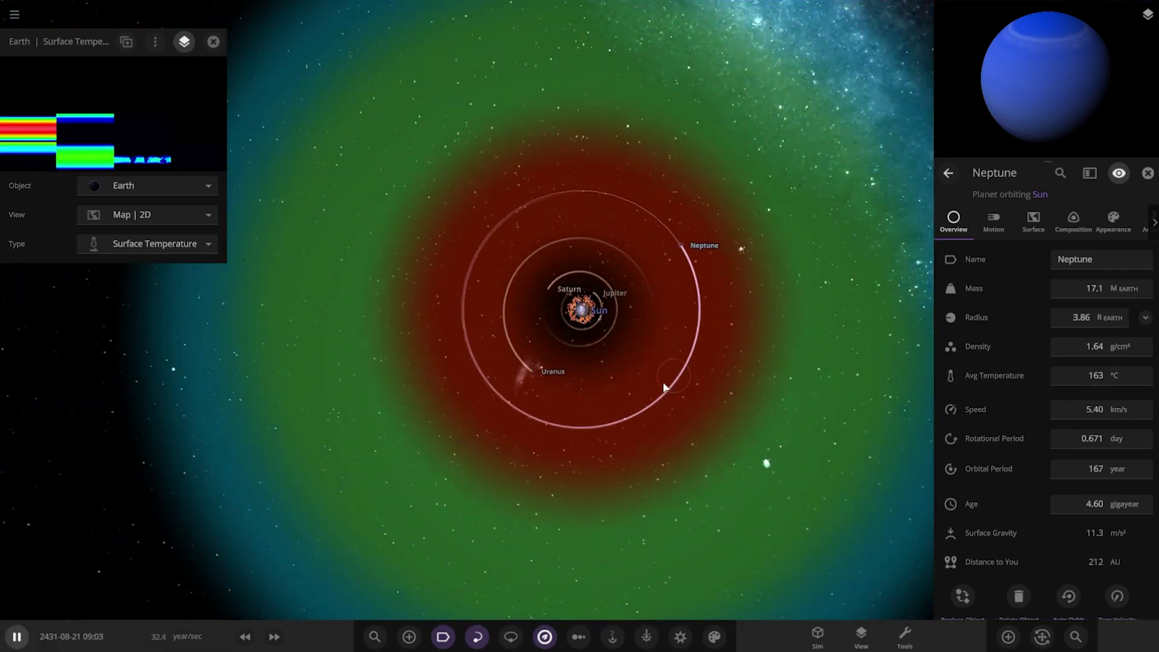
scroll(581, 316, up, 5)
Raise the Sun's luminosity tenfold to 100000 solar luminosities.
click(1039, 193)
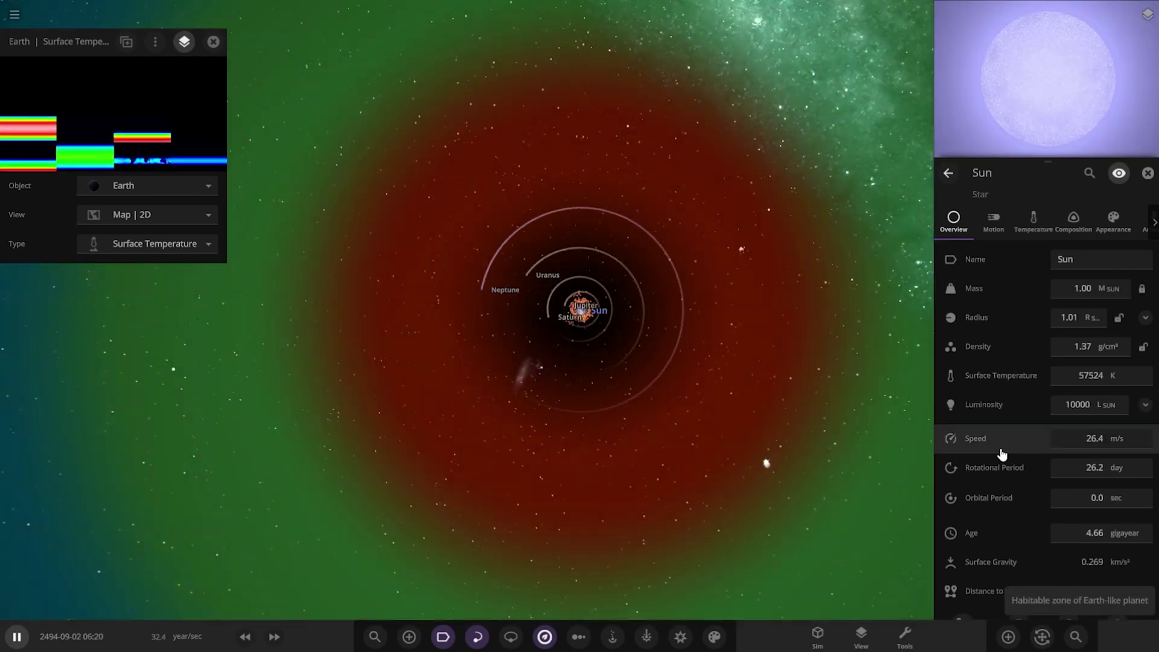
click(1077, 404)
click(1095, 441)
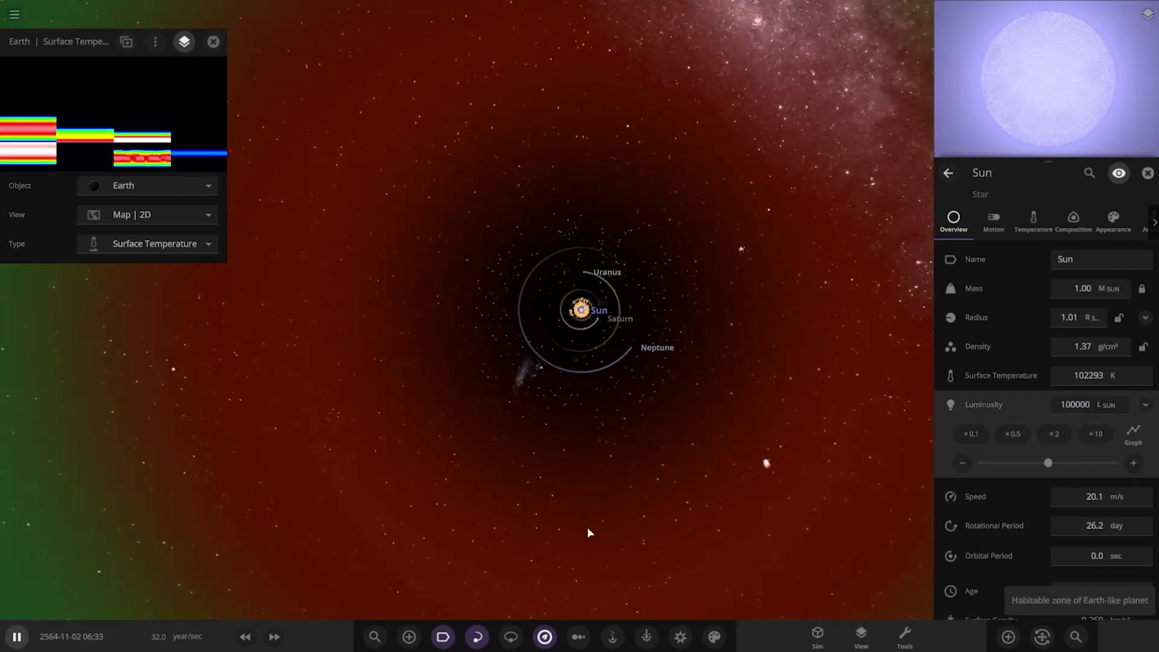
scroll(489, 463, up, 5)
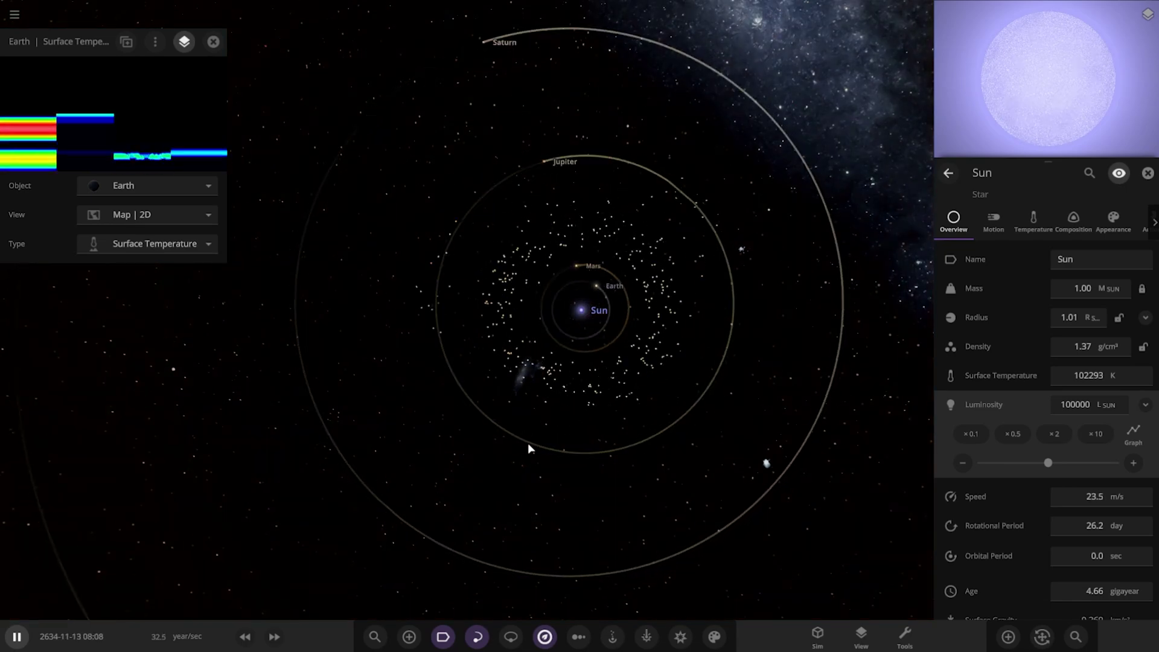
key(space)
scroll(716, 382, up, 4)
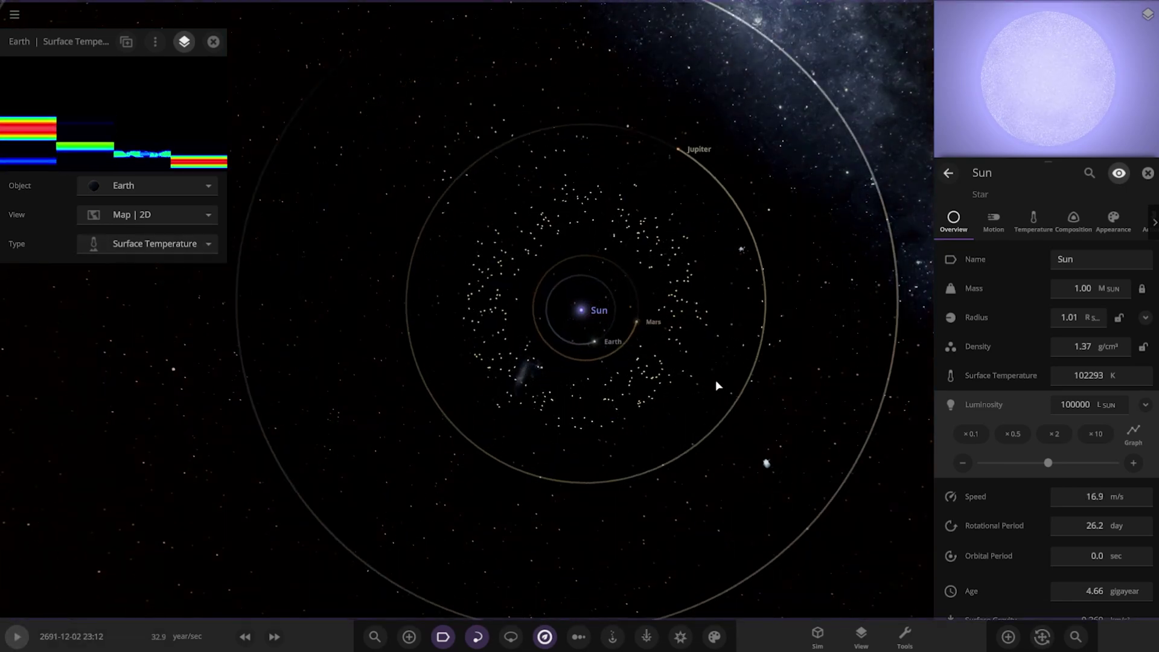
Open Earth's full properties and let the simulation run to watch its temperature climb.
click(766, 461)
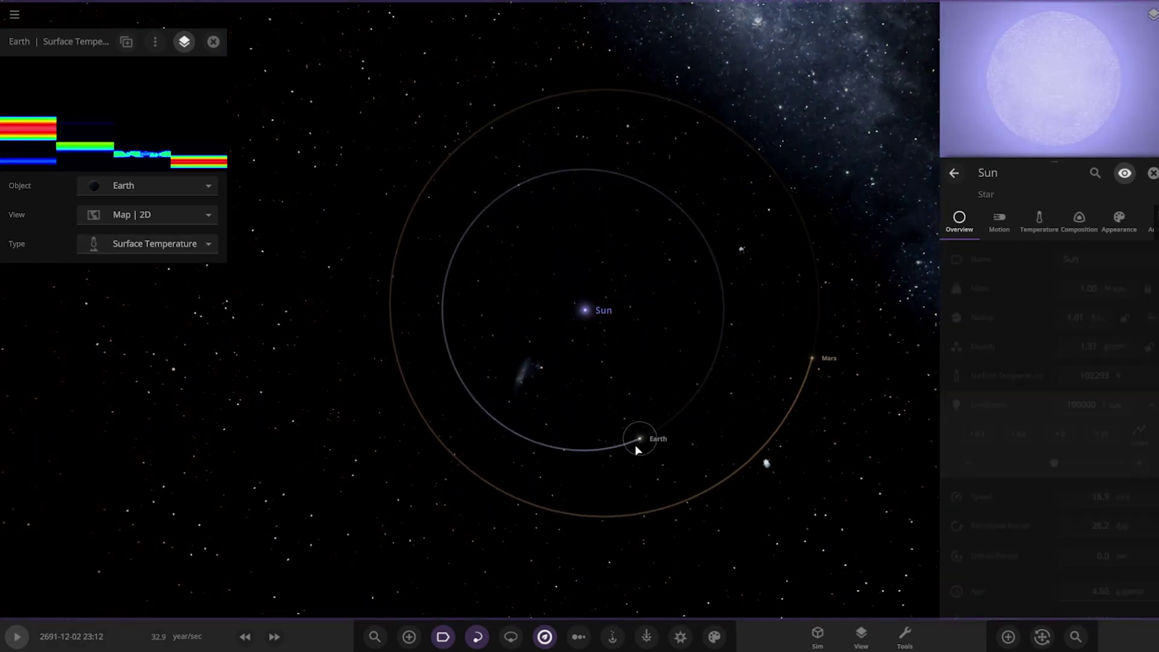
scroll(929, 491, down, 3)
click(1080, 483)
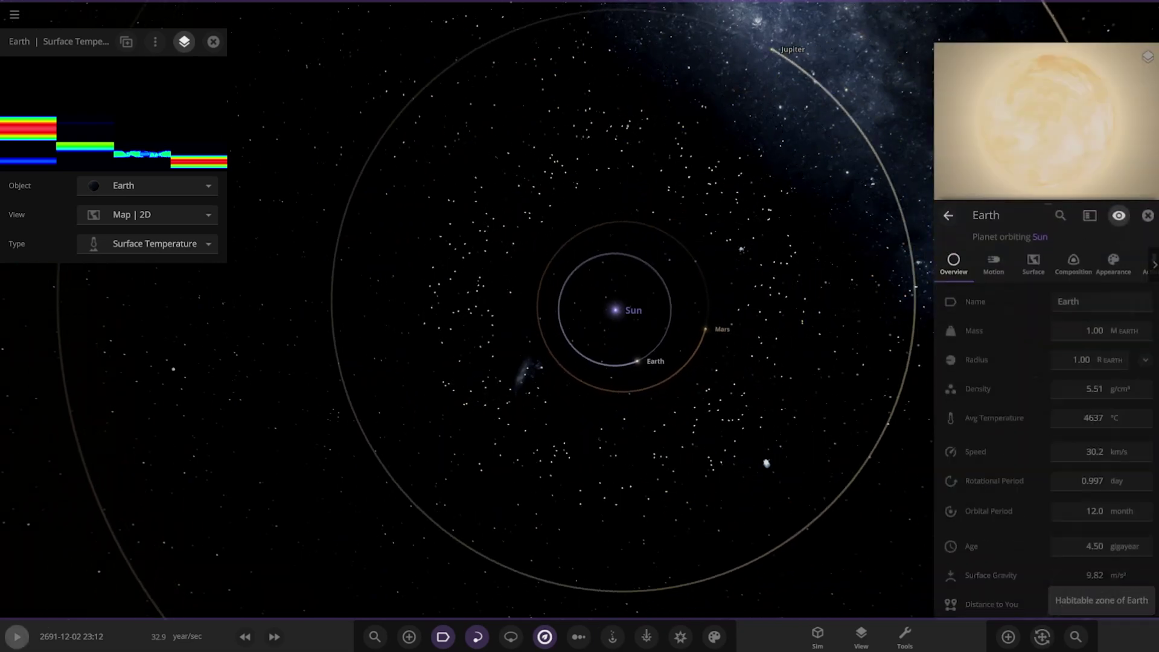
key(space)
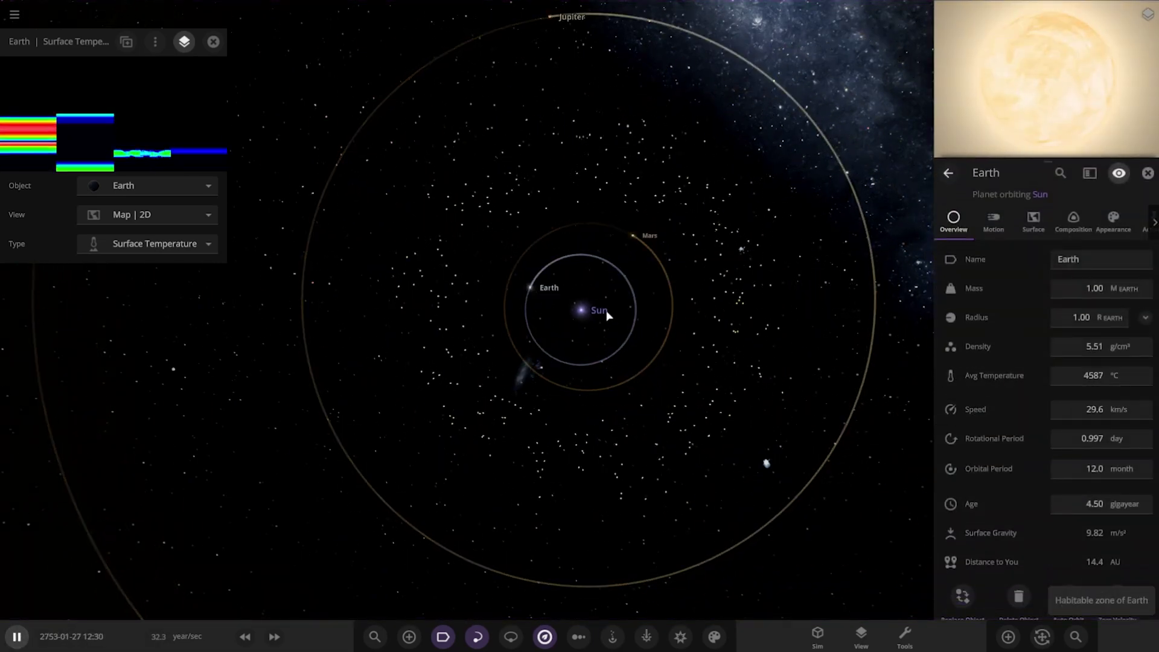
scroll(568, 326, down, 3)
scroll(569, 326, down, 5)
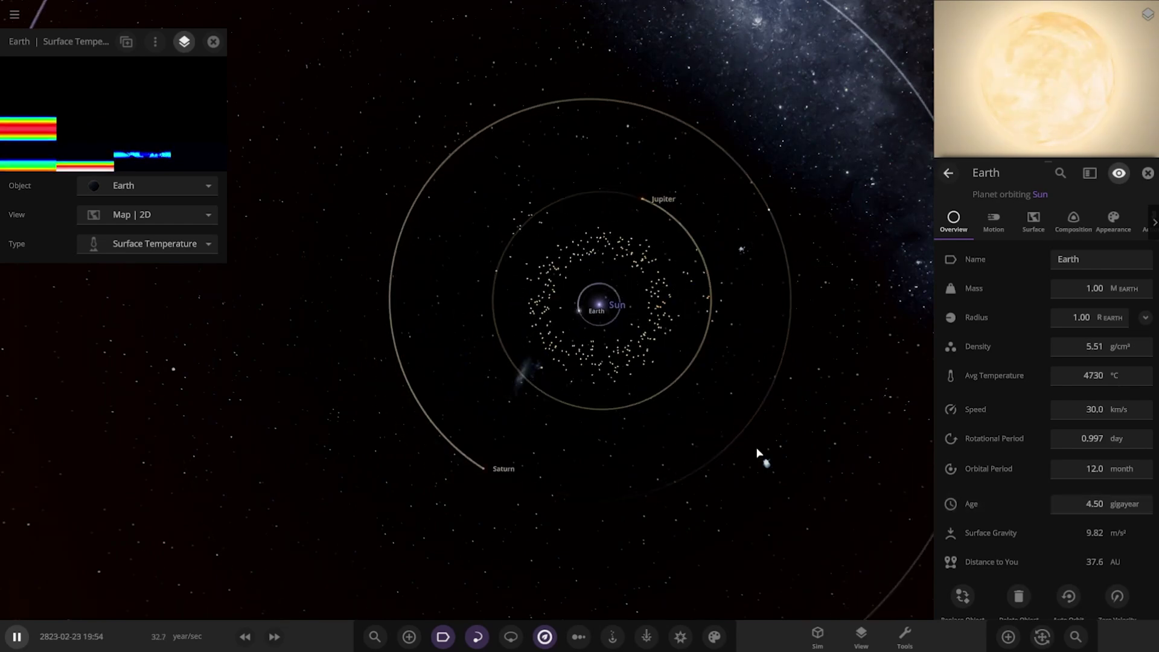
key(space)
Select the Sun again and advance the simulation in short bursts while zooming.
scroll(574, 389, up, 3)
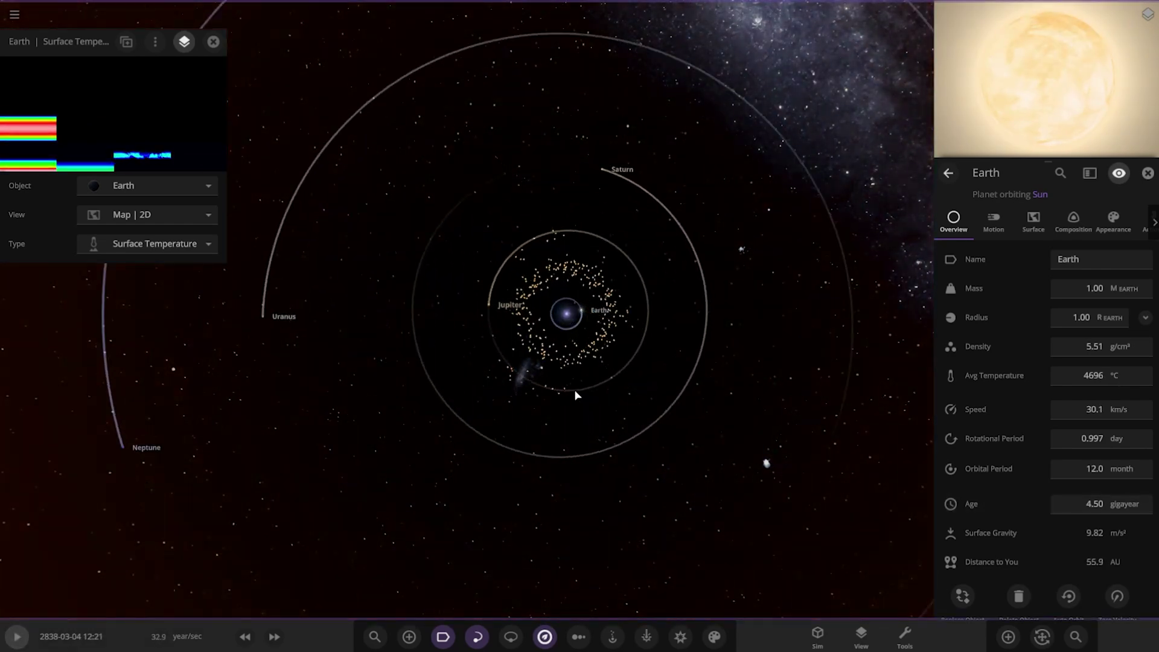
click(560, 319)
scroll(657, 371, up, 3)
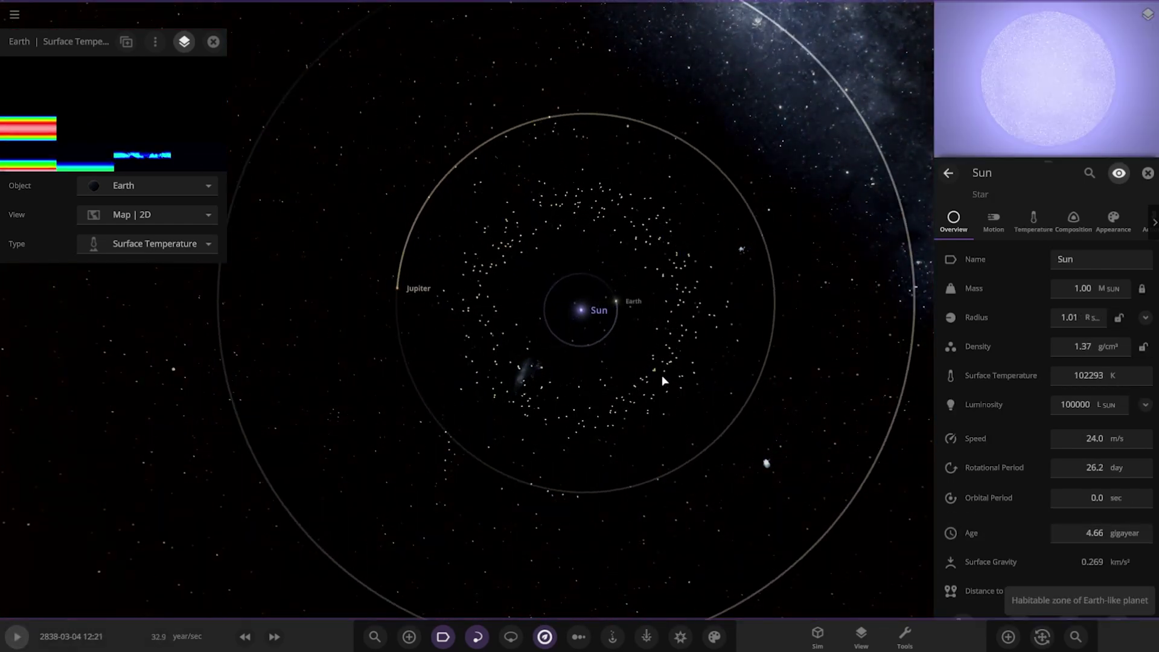
key(space)
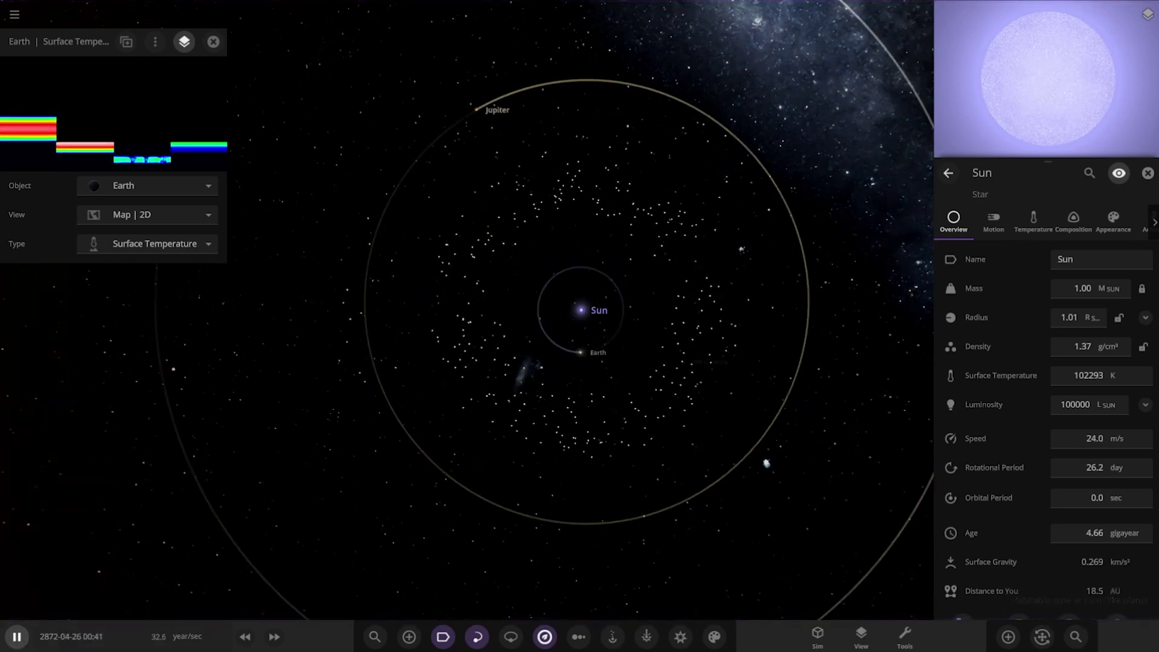
scroll(507, 325, down, 3)
key(space)
scroll(552, 400, down, 10)
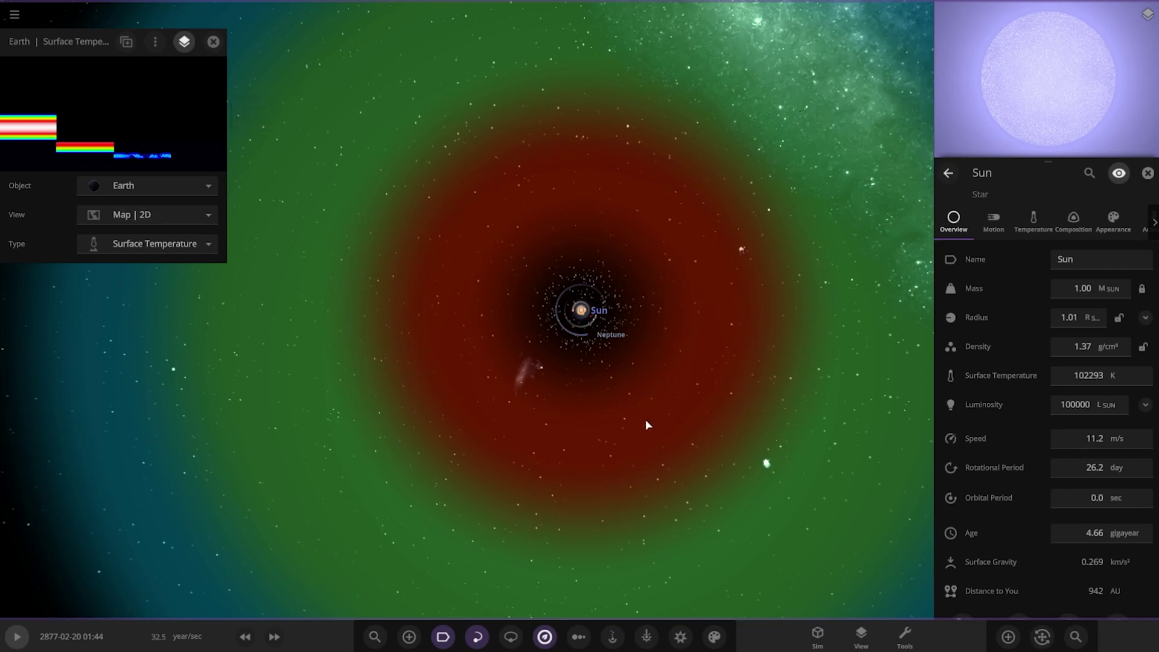
scroll(645, 425, up, 10)
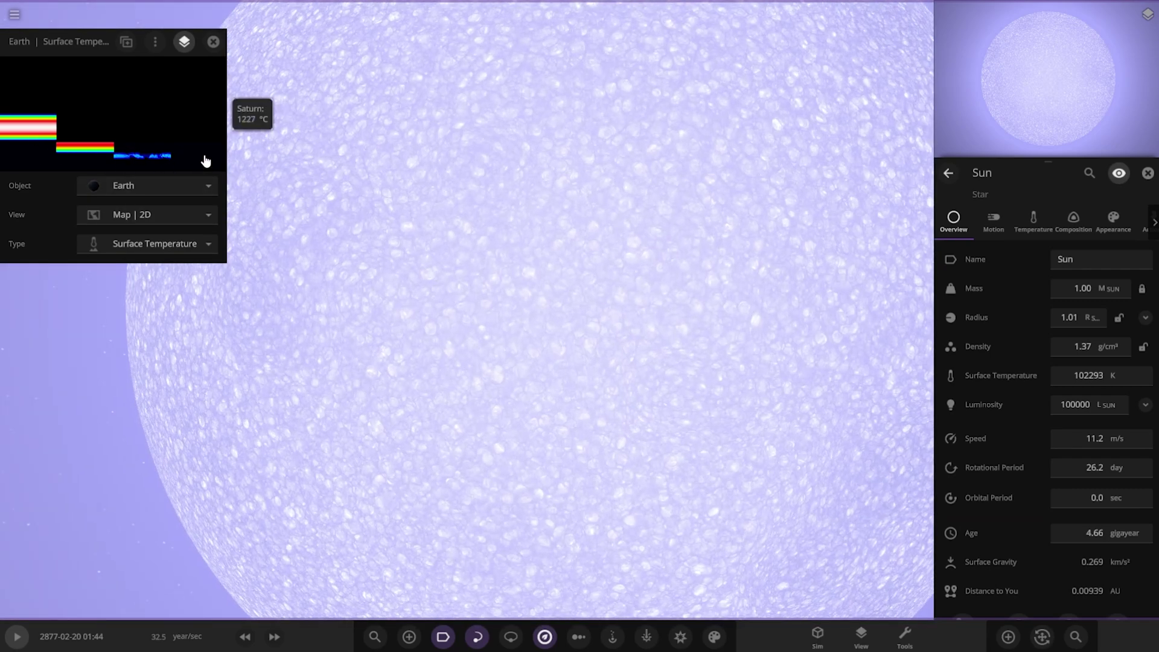
scroll(612, 337, down, 10)
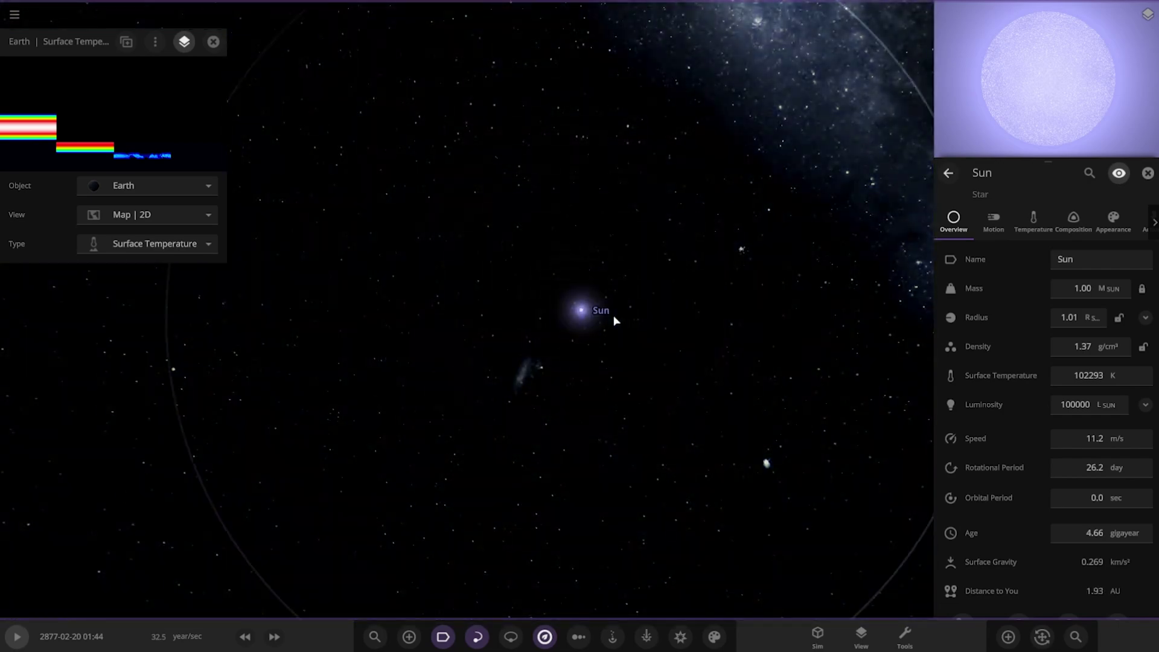
Run on toward 3114, checking Earth's roughly 4634 °C average, then the Sun at 102293 K.
click(17, 636)
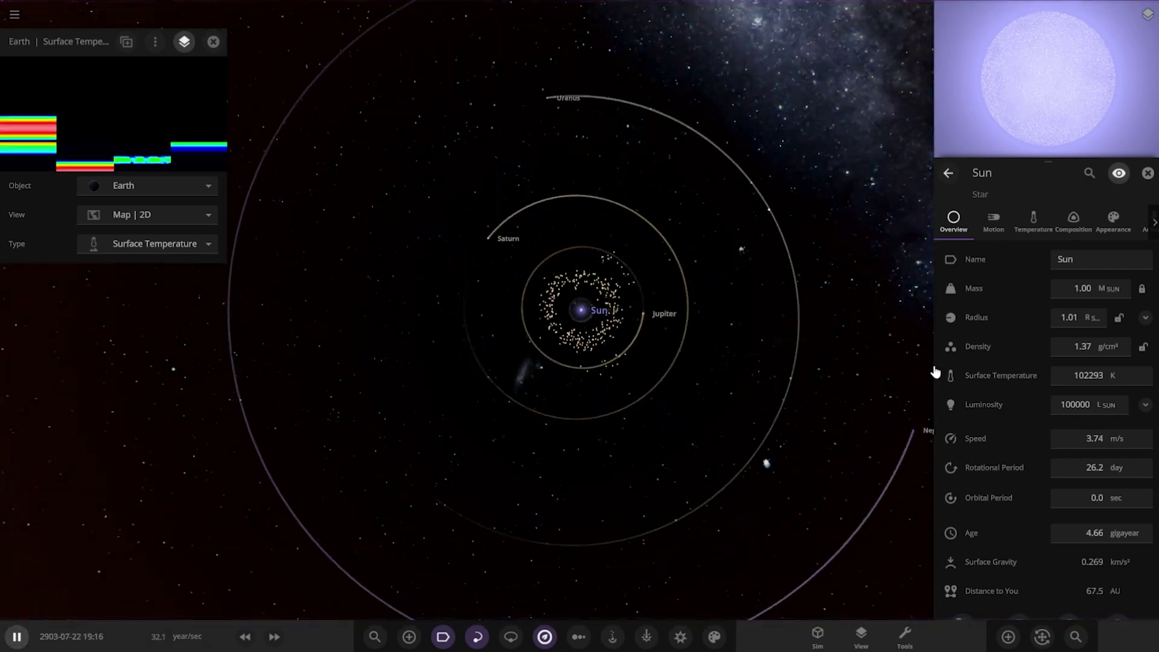
scroll(608, 354, up, 5)
key(space)
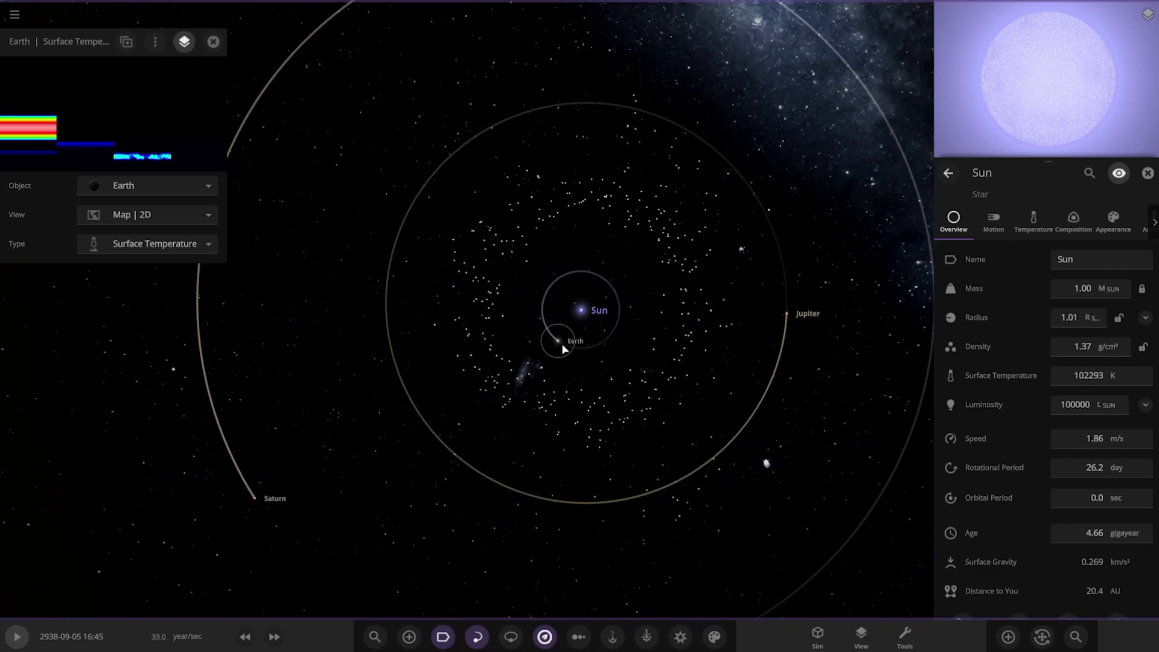
click(564, 354)
key(space)
scroll(614, 344, down, 5)
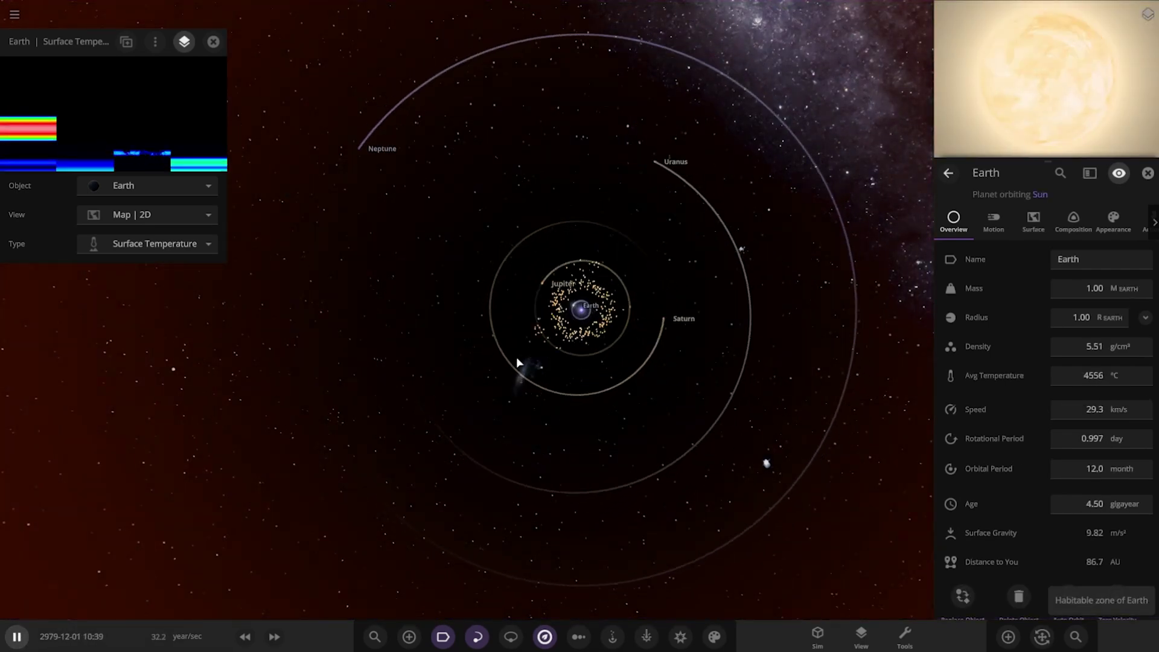
scroll(614, 344, up, 4)
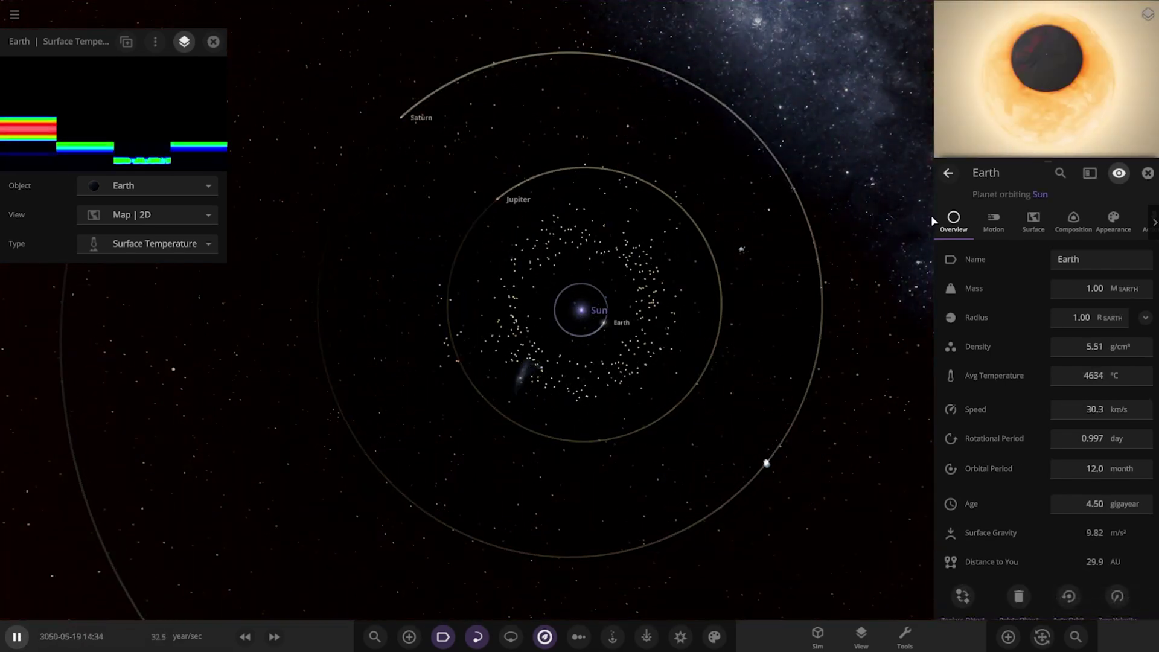
click(573, 315)
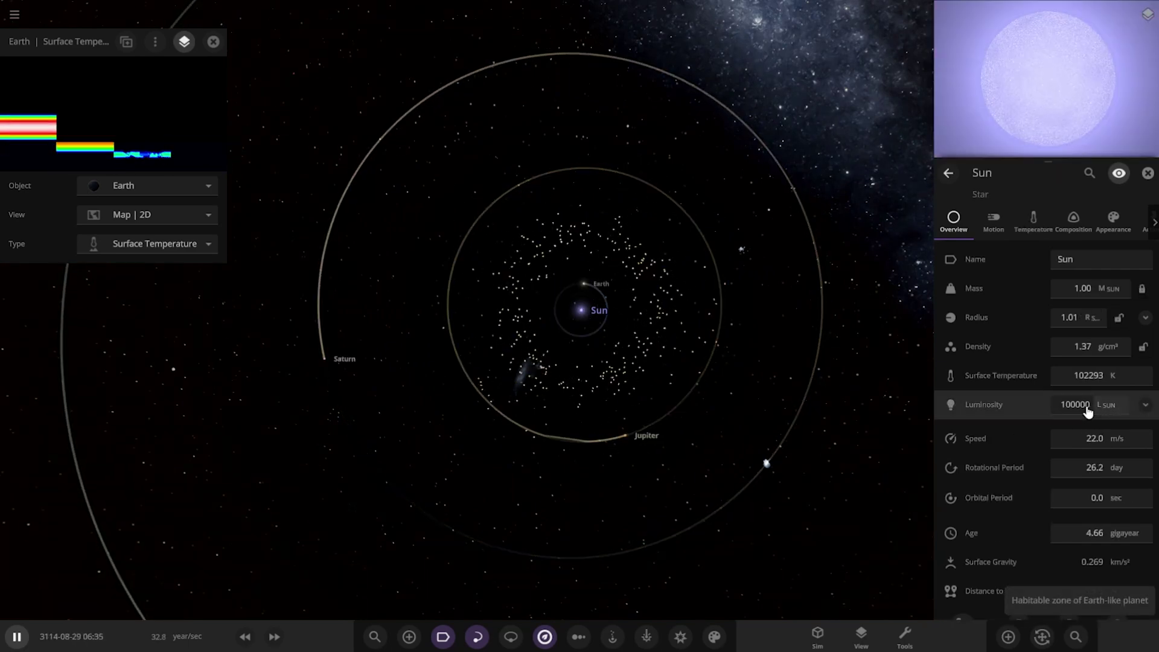
Multiply the Sun's luminosity tenfold to 1000000 solar luminosities and let the simulation run.
click(1080, 404)
click(1080, 433)
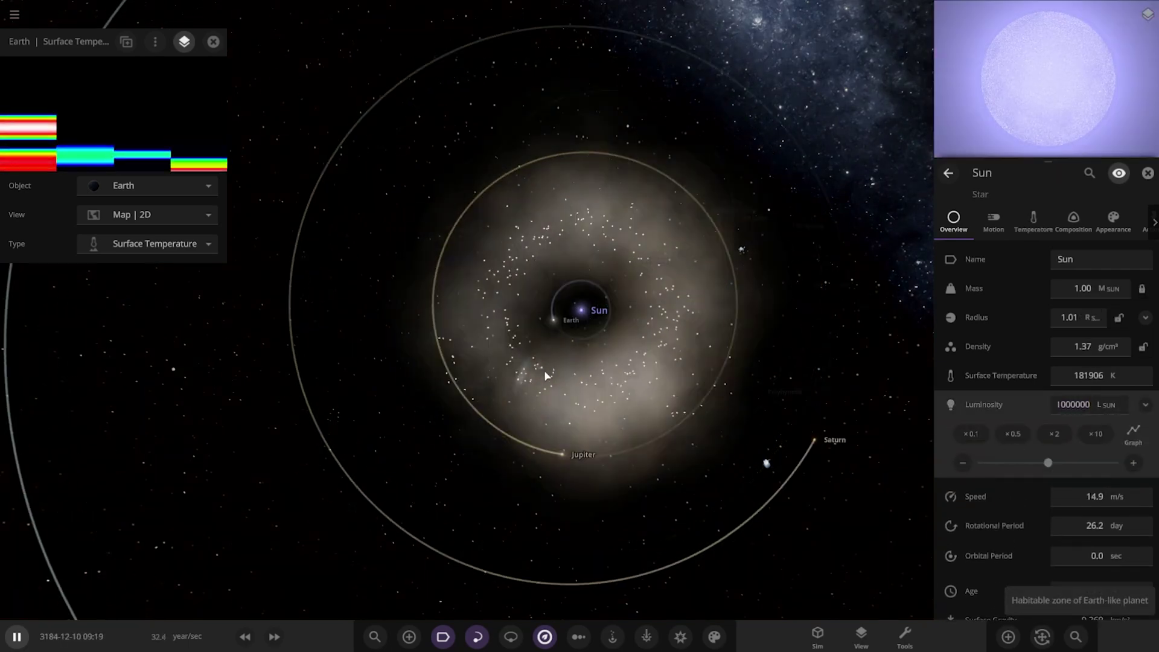
scroll(457, 476, up, 2)
key(space)
scroll(456, 477, down, 3)
key(space)
Watch the heat spread while checking Jupiter's and Earth's details.
mouse_move(331, 532)
mouse_down()
mouse_move(572, 382)
mouse_move(674, 199)
mouse_up()
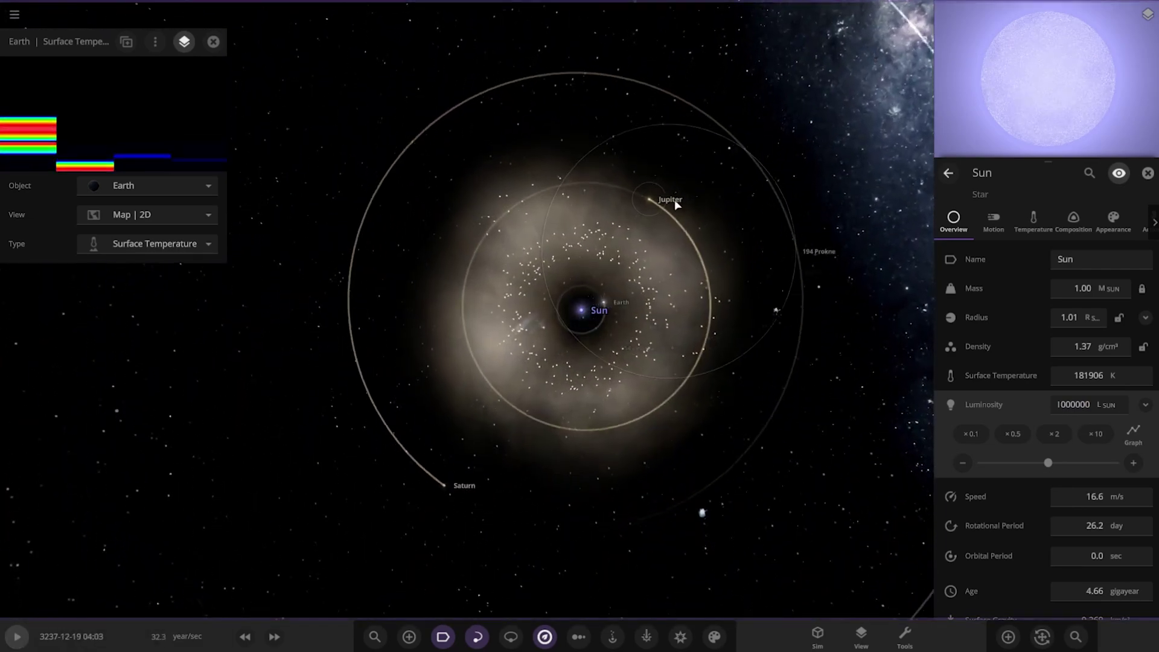
key(space)
click(651, 199)
click(17, 636)
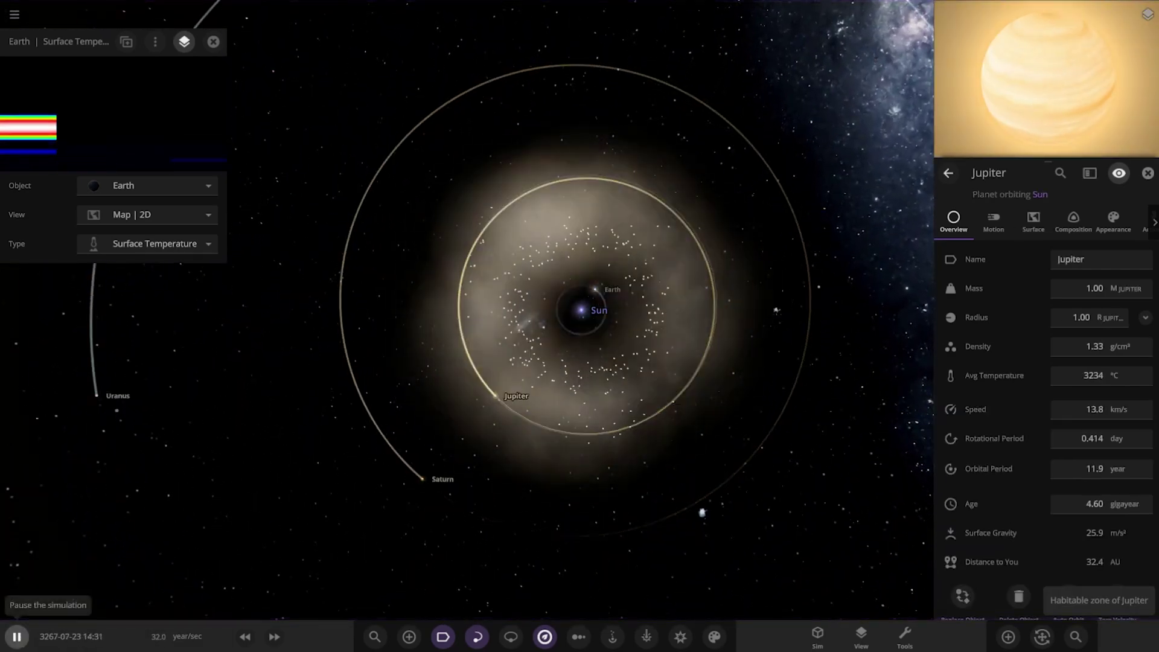
click(17, 636)
scroll(521, 371, up, 3)
click(567, 342)
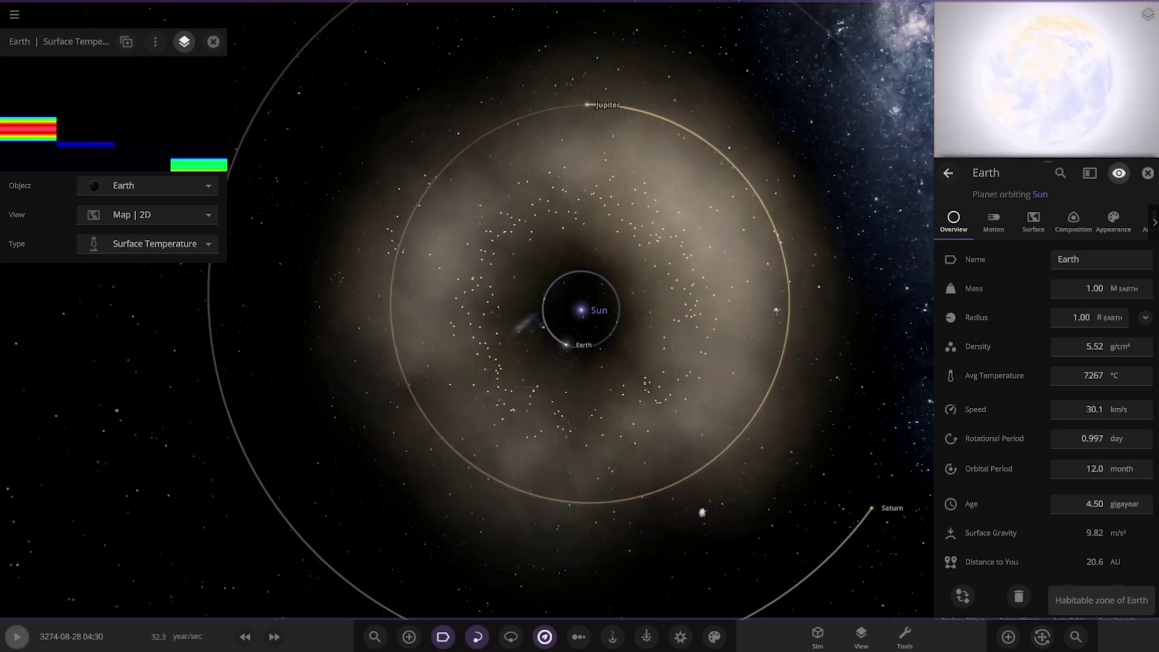
key(space)
scroll(487, 436, down, 5)
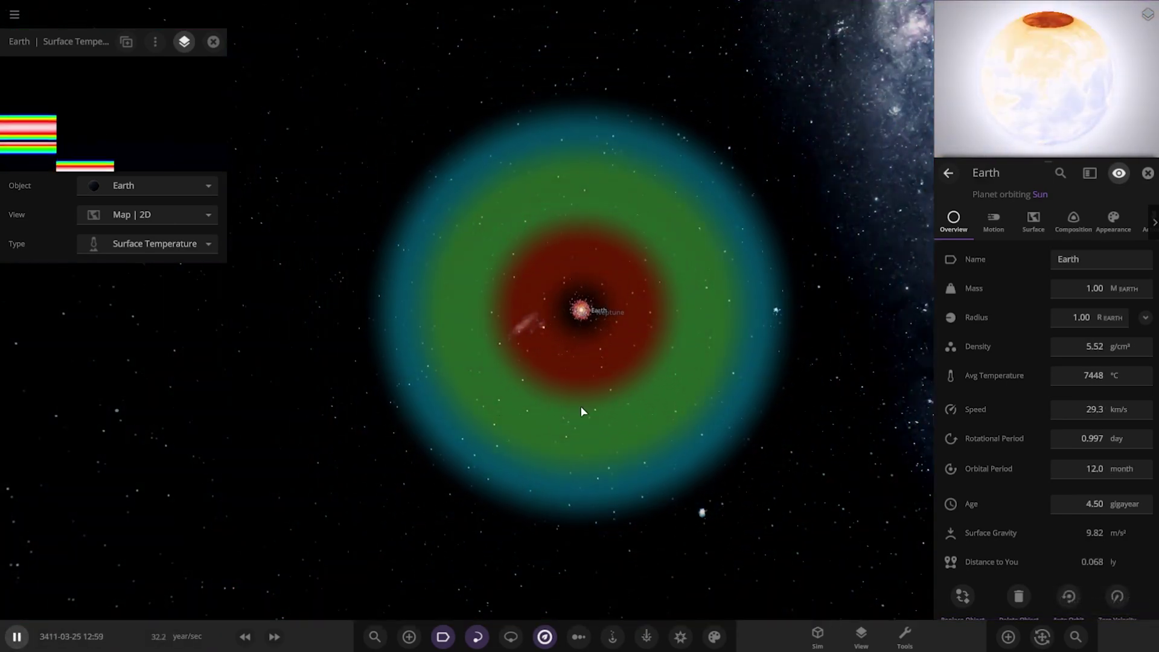
key(space)
Check a small fragment near the Sun and Neptune's full details, then close them.
scroll(509, 375, up, 5)
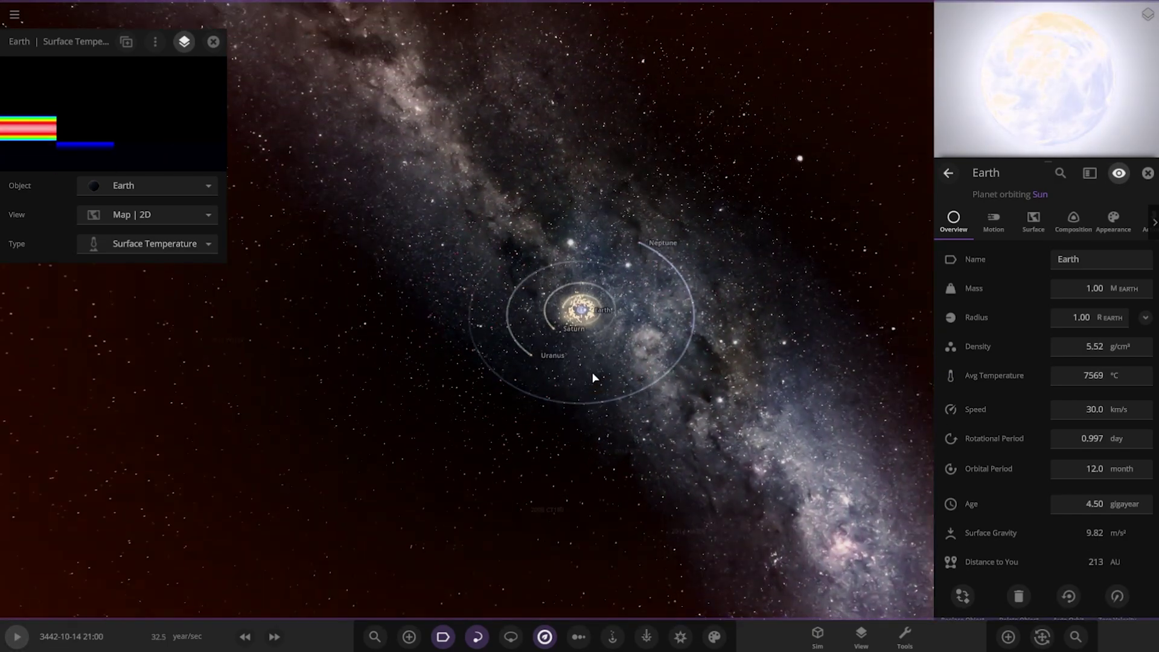
scroll(592, 377, down, 3)
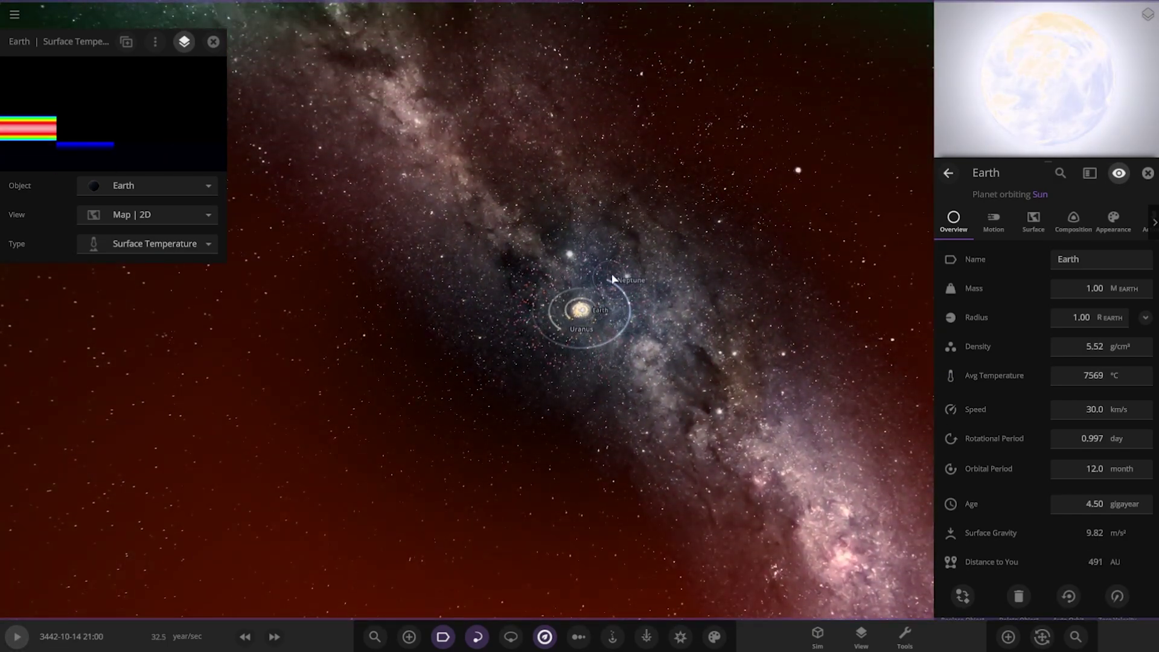
click(612, 279)
key(space)
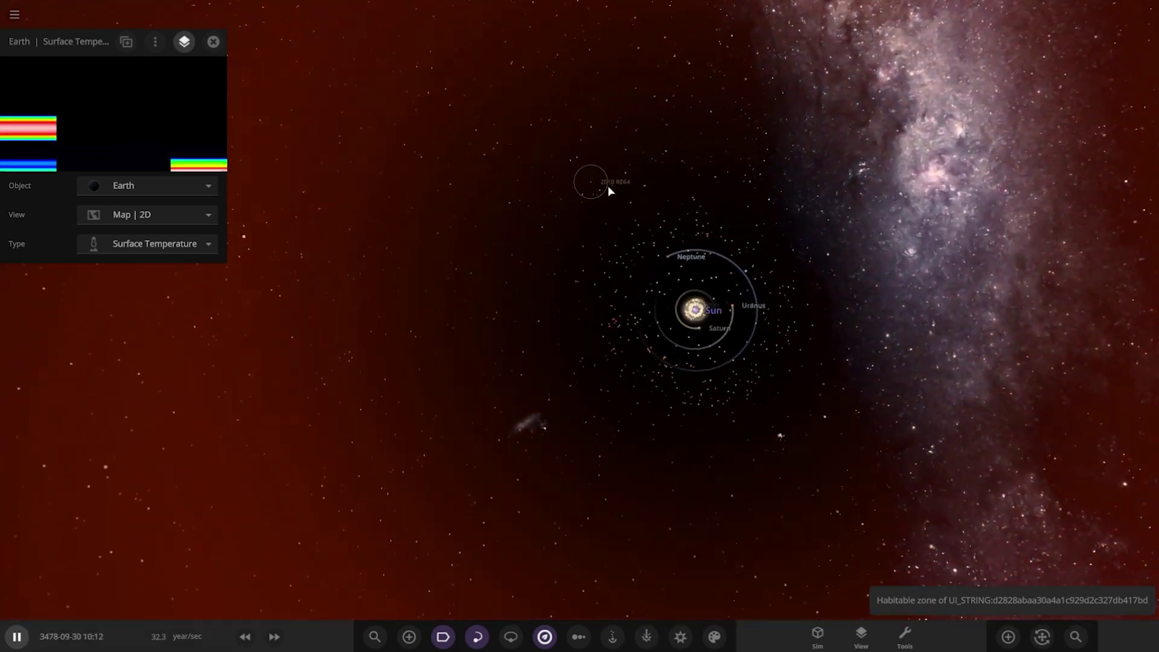
click(654, 263)
key(space)
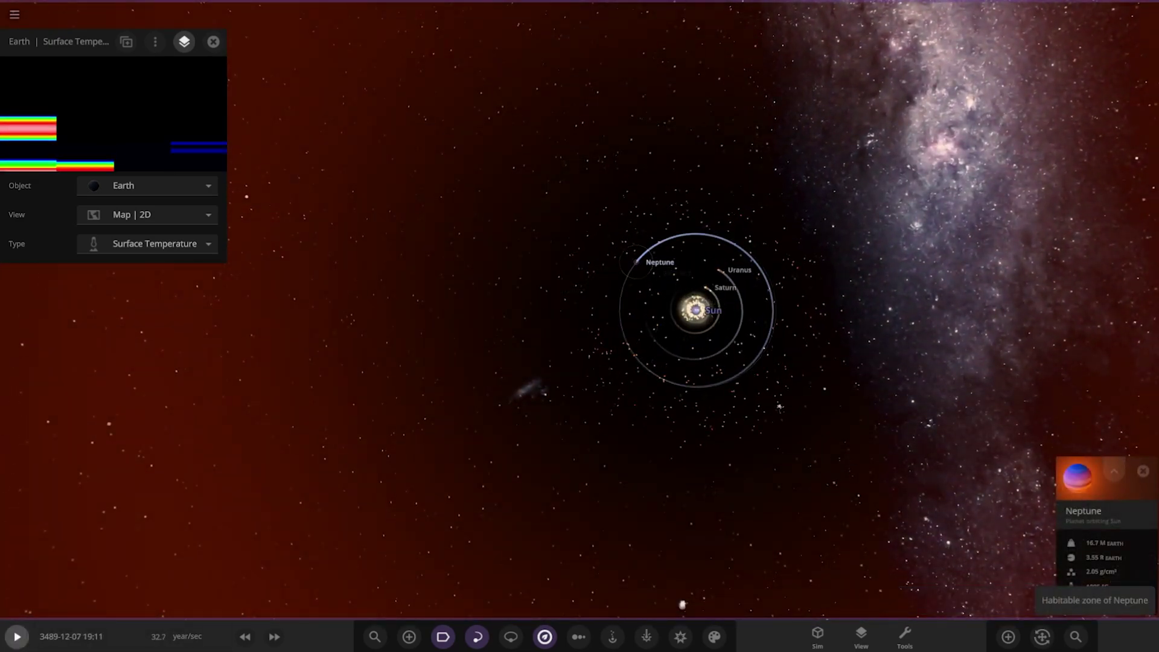
key(space)
click(1113, 472)
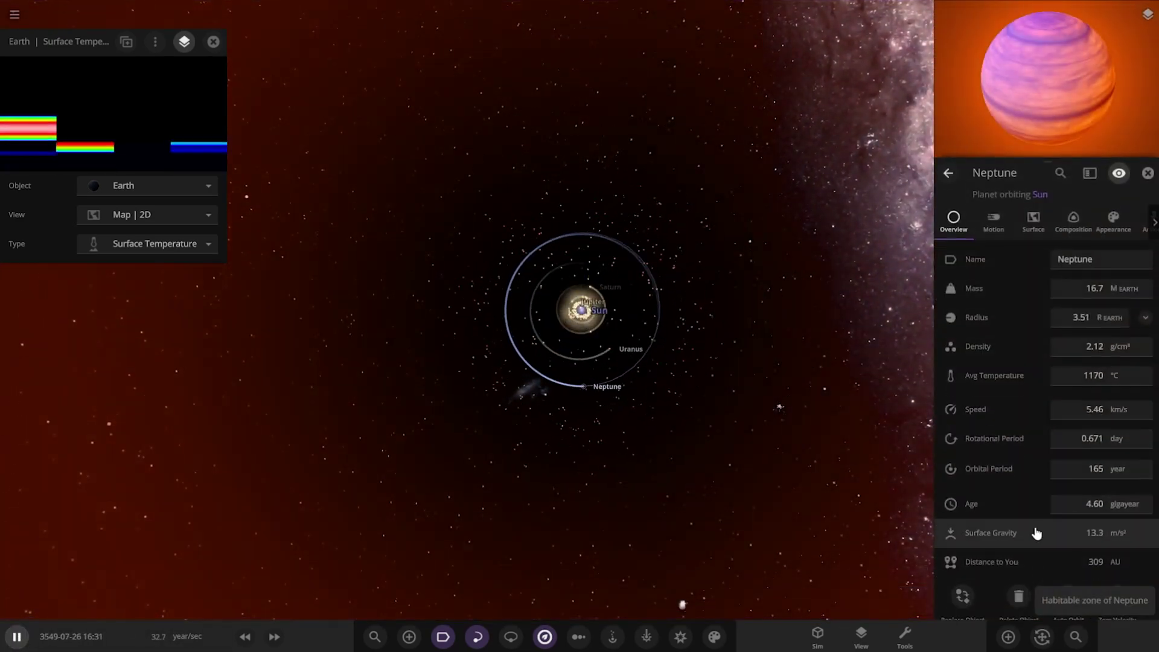
scroll(563, 461, up, 5)
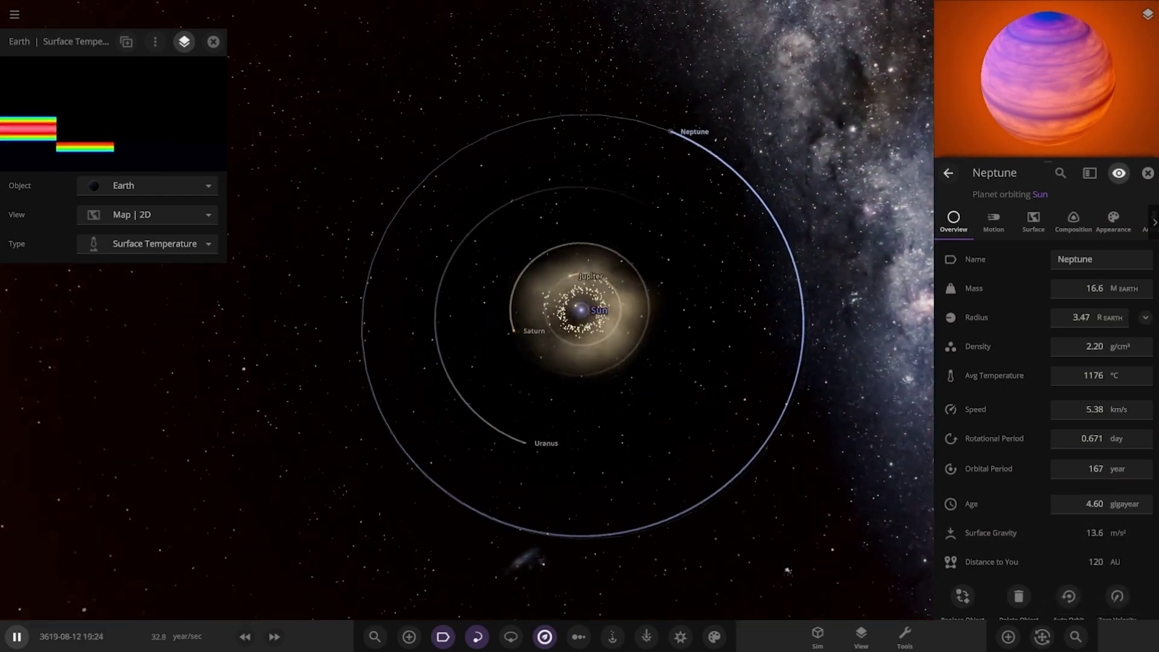
key(Escape)
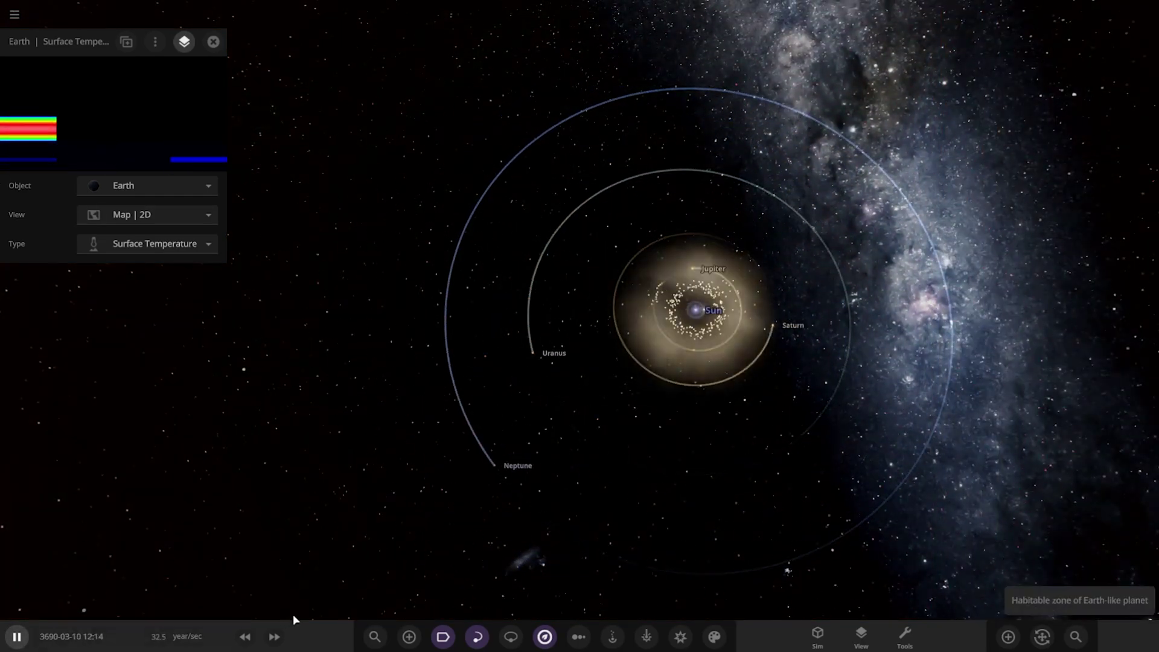
Slow the simulation five steps, from years per second down to hours per second.
click(244, 637)
click(244, 637)
click(245, 636)
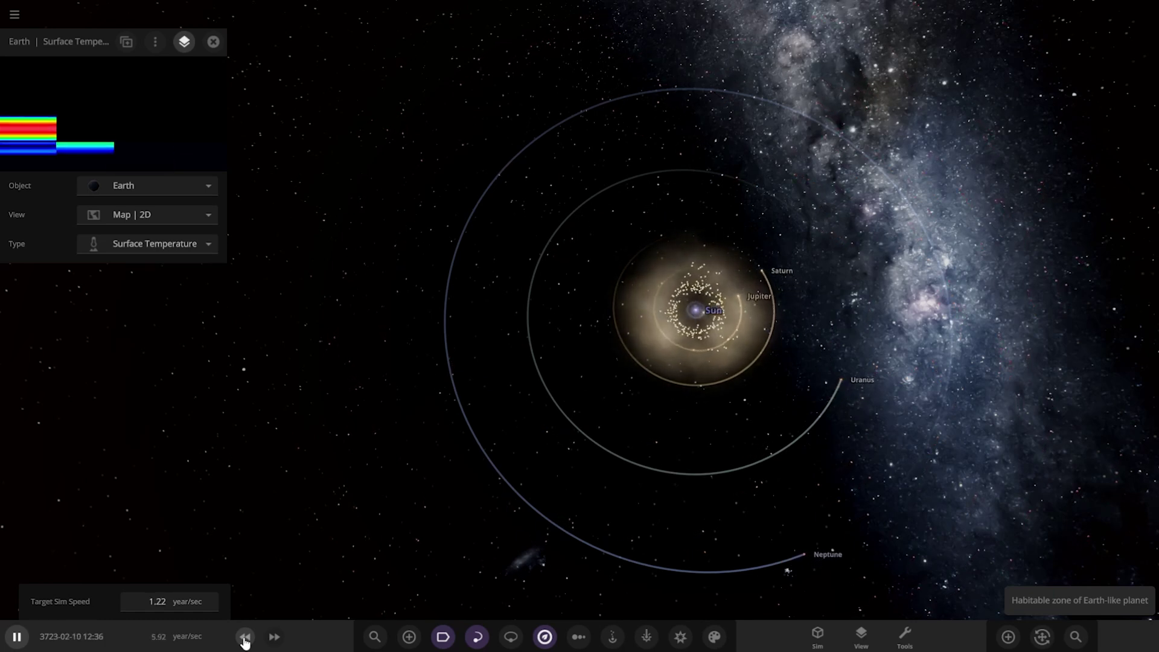
click(245, 636)
click(244, 636)
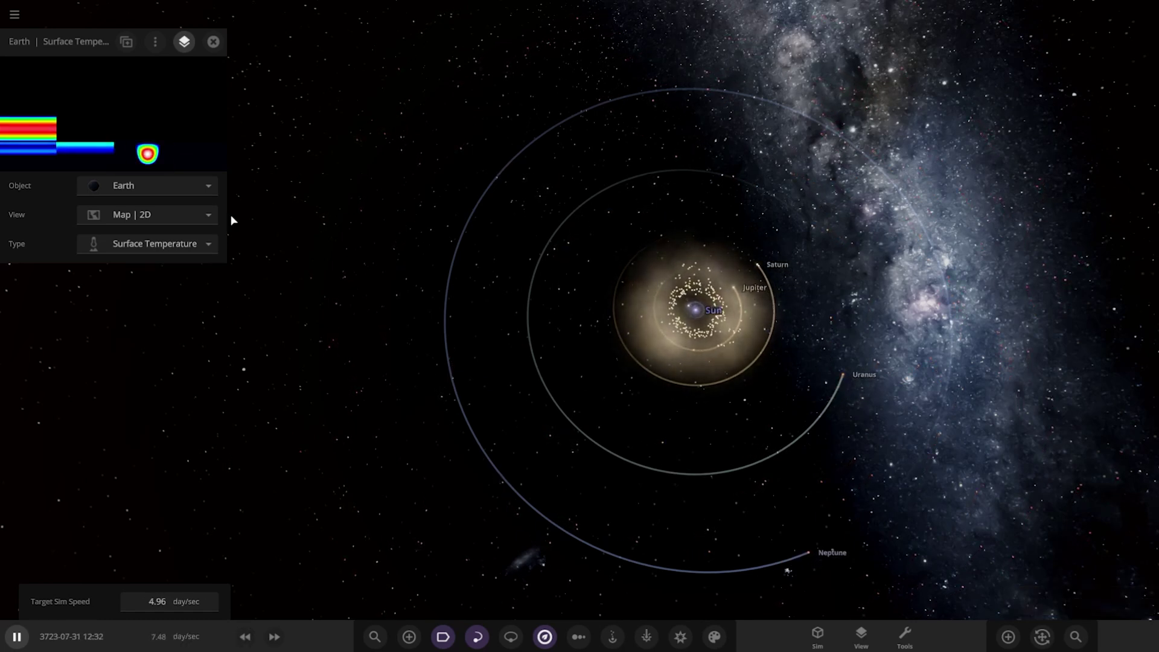
click(245, 637)
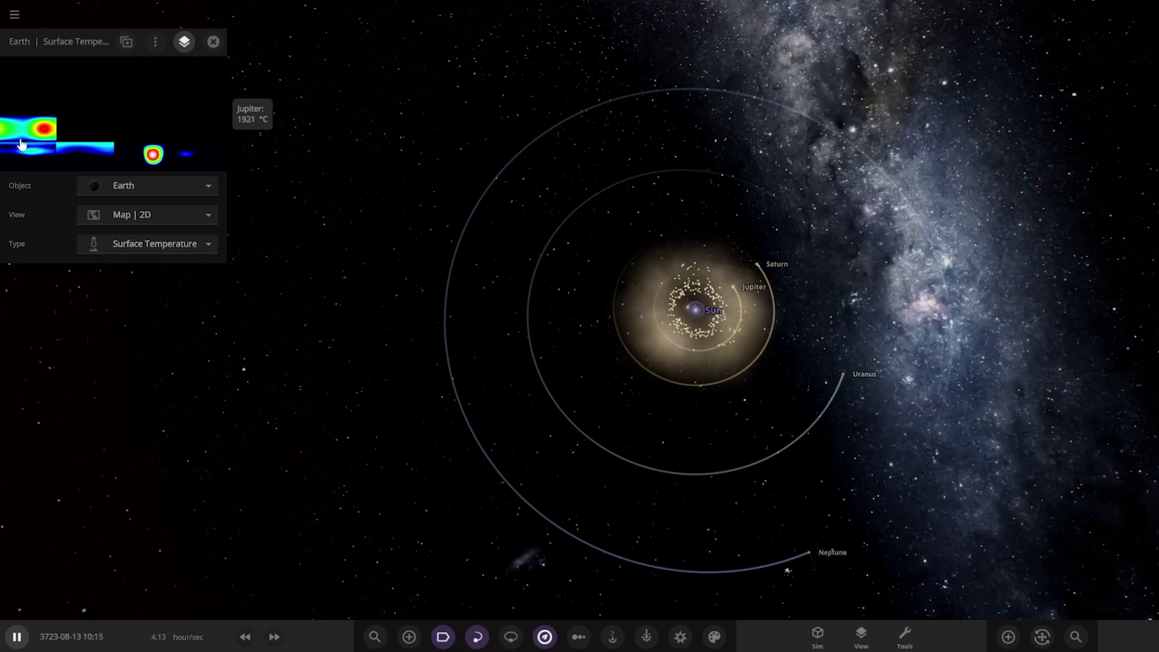
Speed the simulation back up three steps to about 1.23 month/sec.
scroll(600, 426, up, 5)
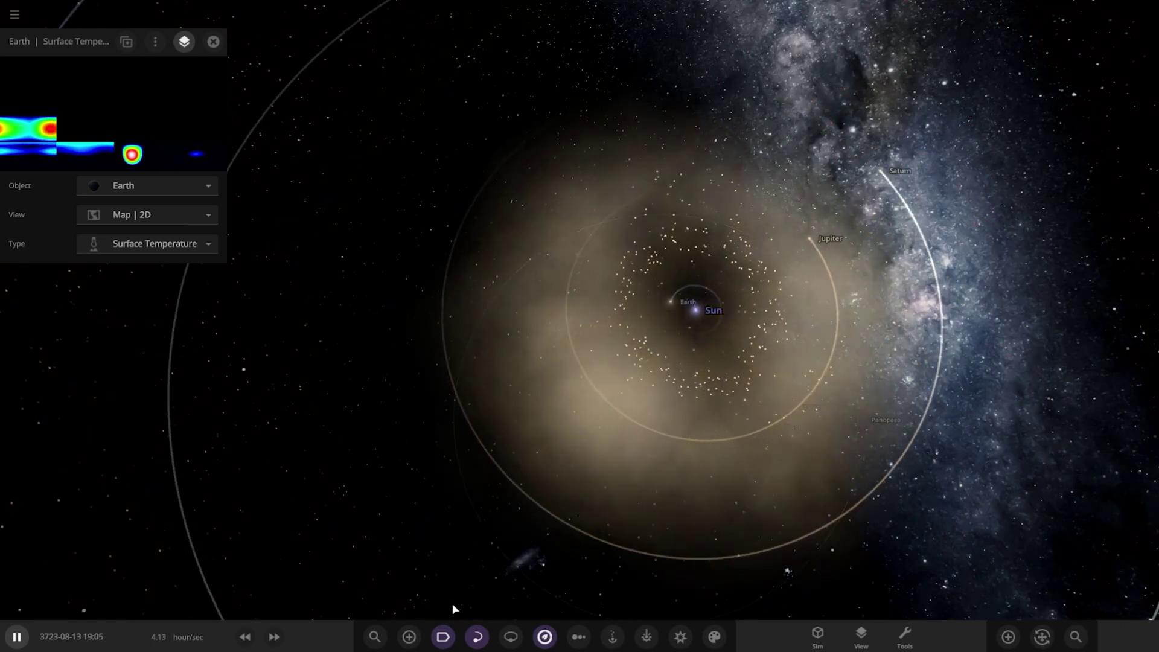
click(272, 637)
click(272, 637)
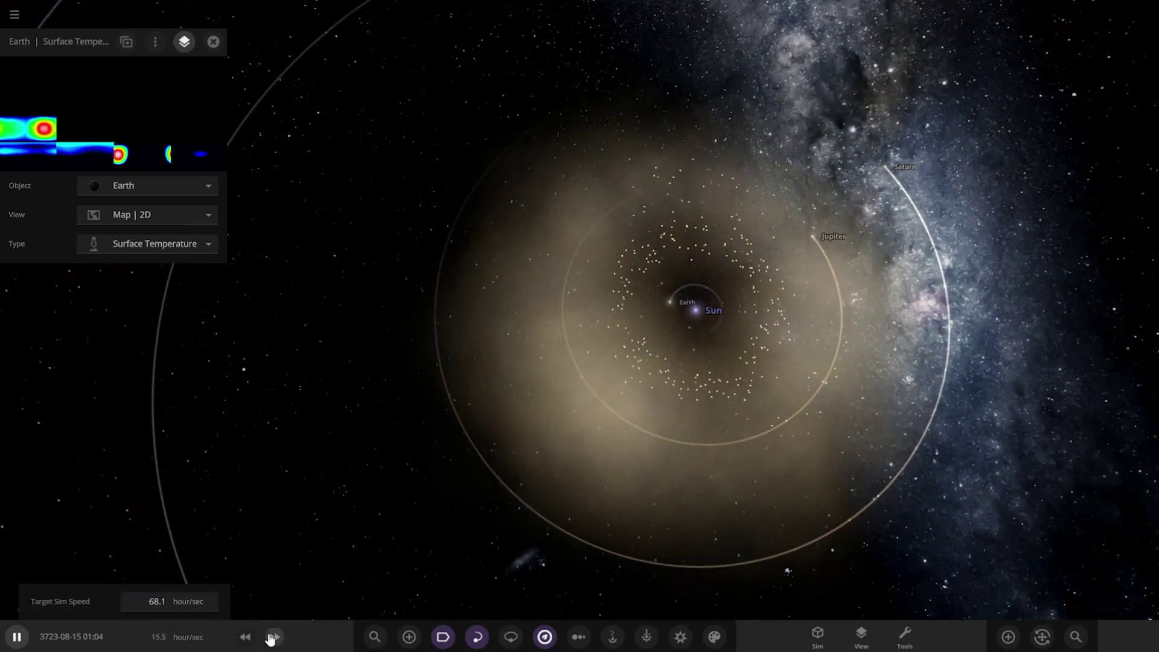
click(272, 637)
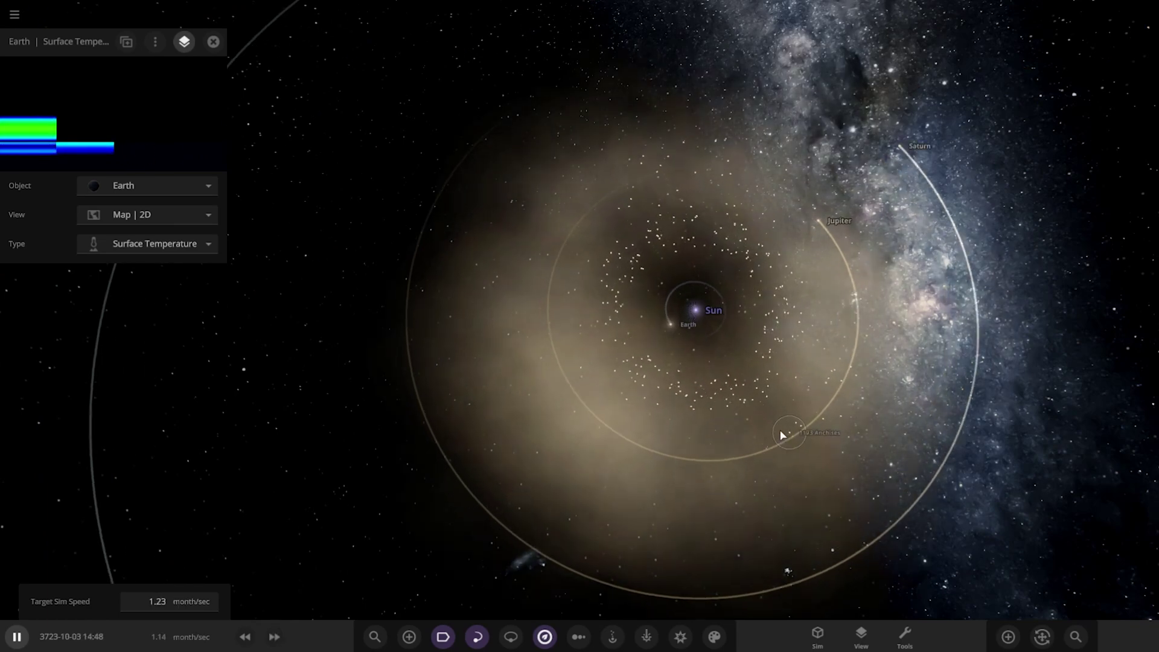
Select the Sun and cut its luminosity by ×0.1 repeatedly down to 0.01 solar luminosity.
click(693, 314)
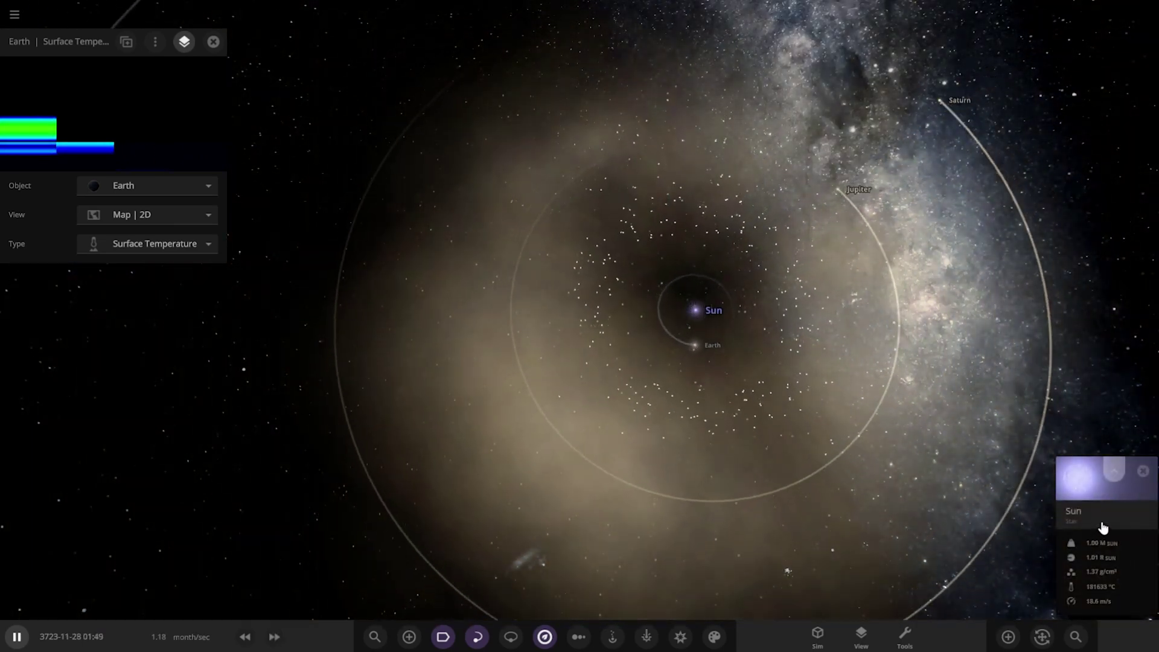
click(1102, 527)
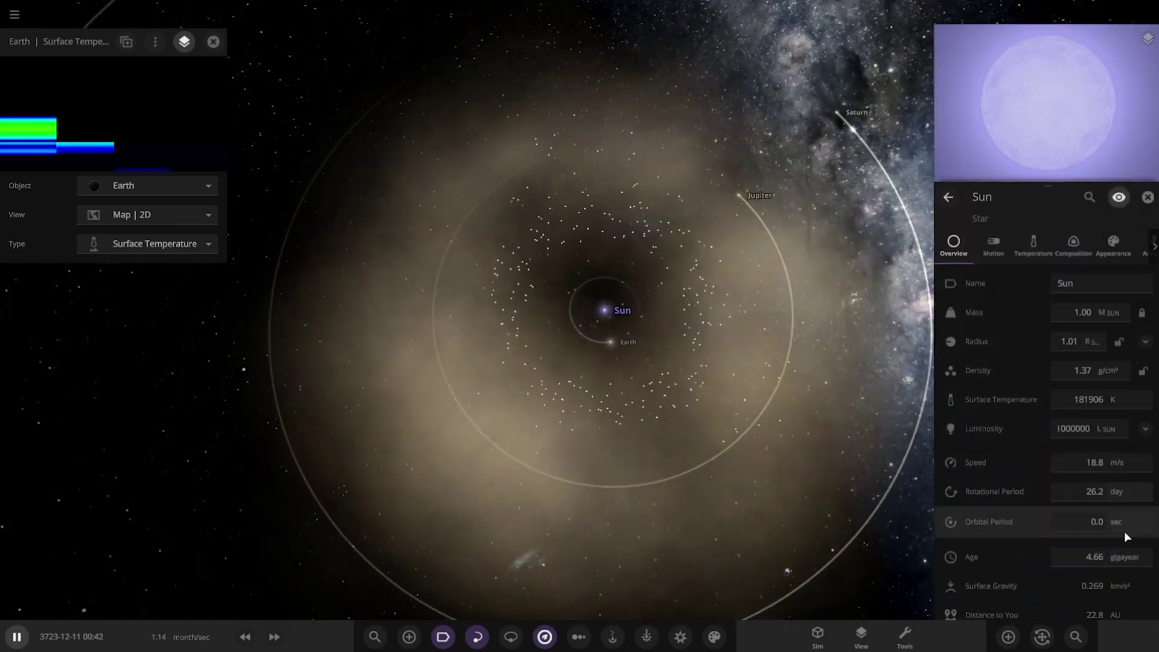
click(1072, 405)
click(968, 434)
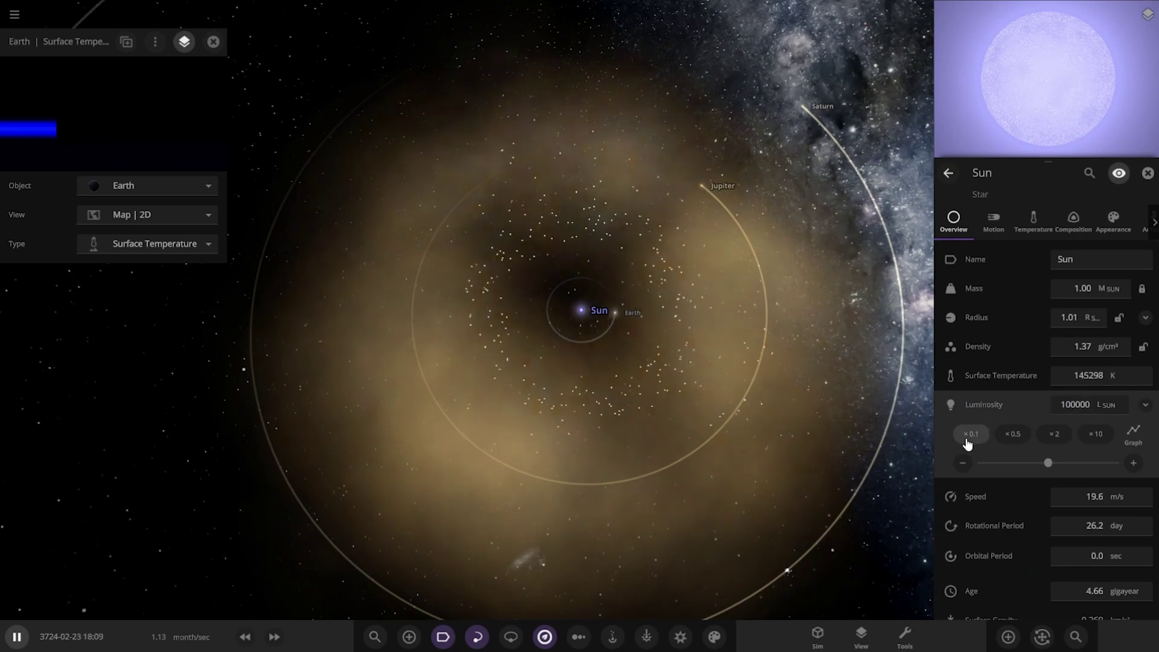
click(967, 437)
click(968, 434)
click(968, 434)
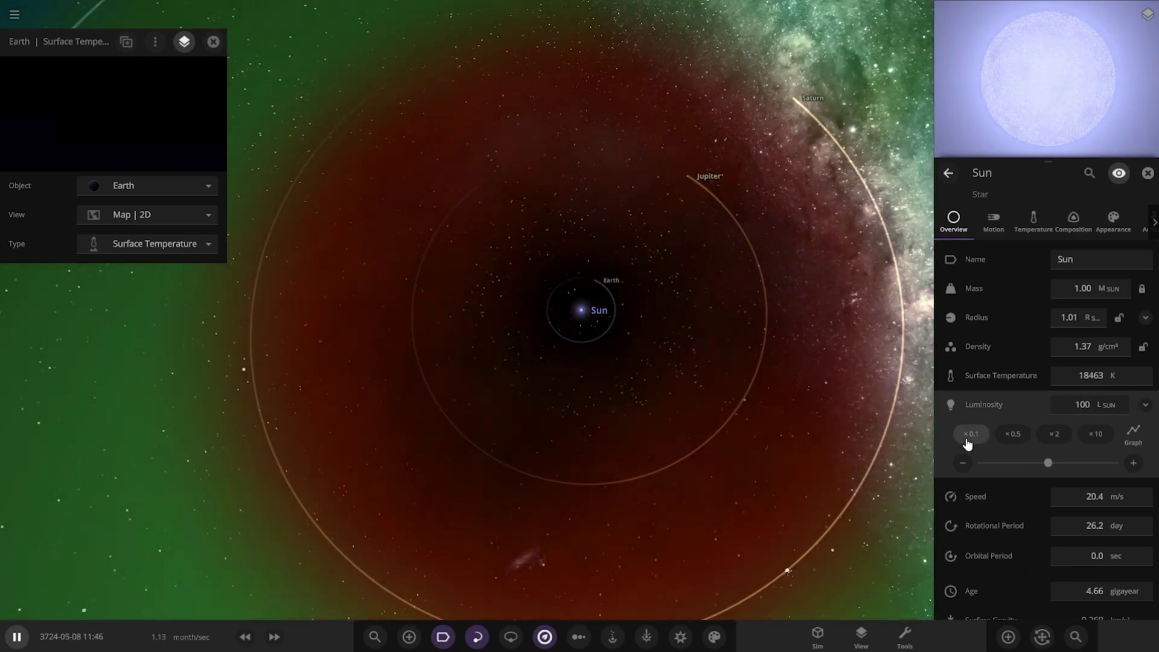
click(968, 434)
click(968, 434)
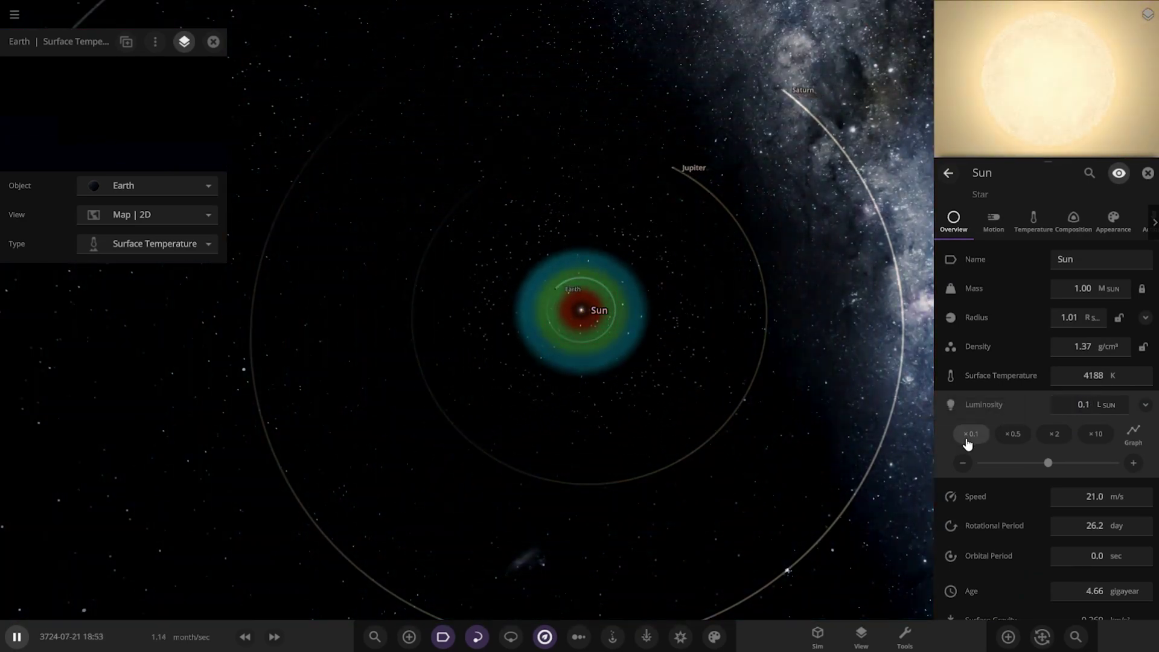
click(968, 434)
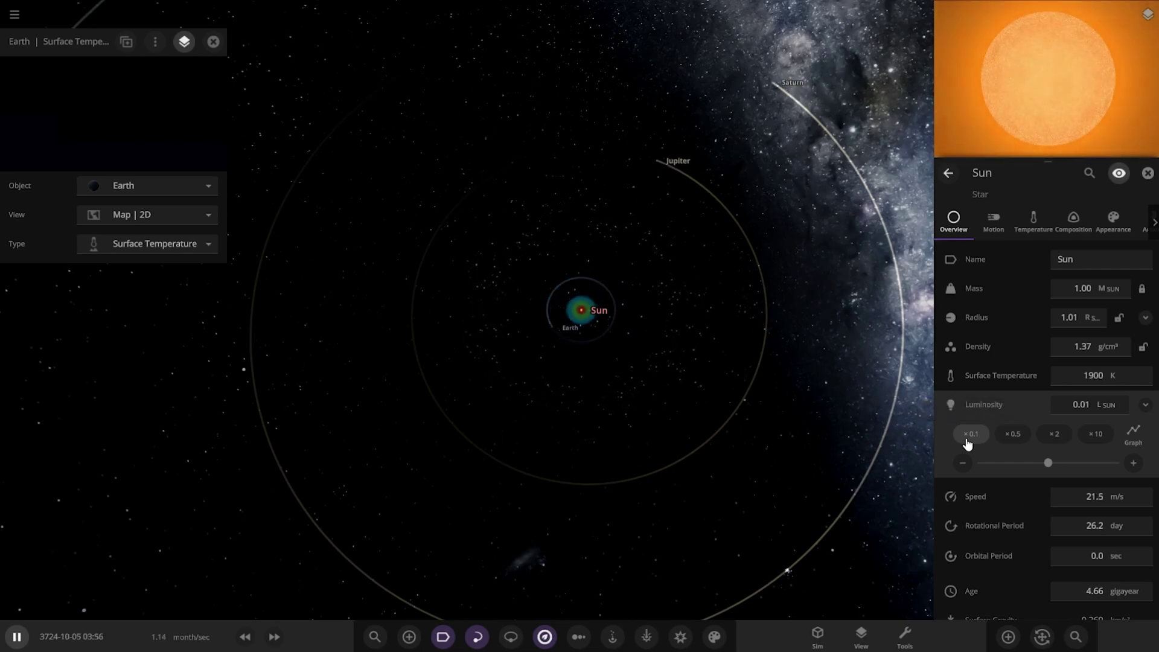
Orbit and zoom around the dimmed system, then show Earth's properties with its average temperature.
scroll(629, 360, up, 3)
scroll(612, 368, up, 3)
mouse_move(649, 439)
mouse_down()
mouse_move(667, 279)
mouse_move(649, 320)
mouse_up()
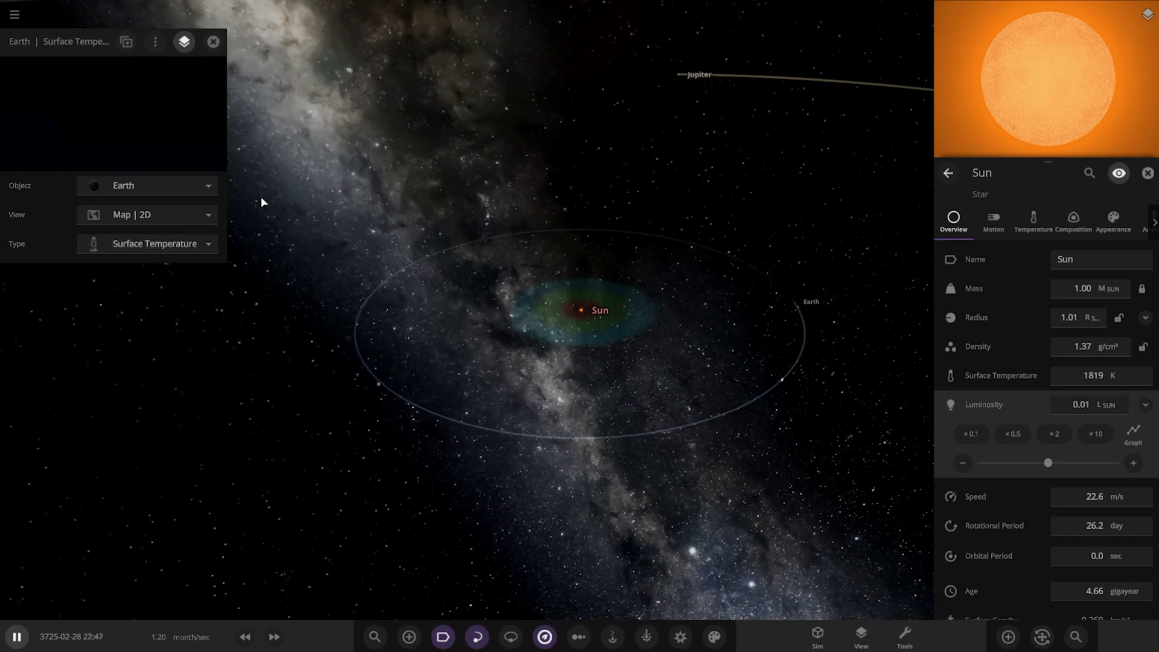
scroll(264, 232, down, 3)
drag(422, 277, 401, 393)
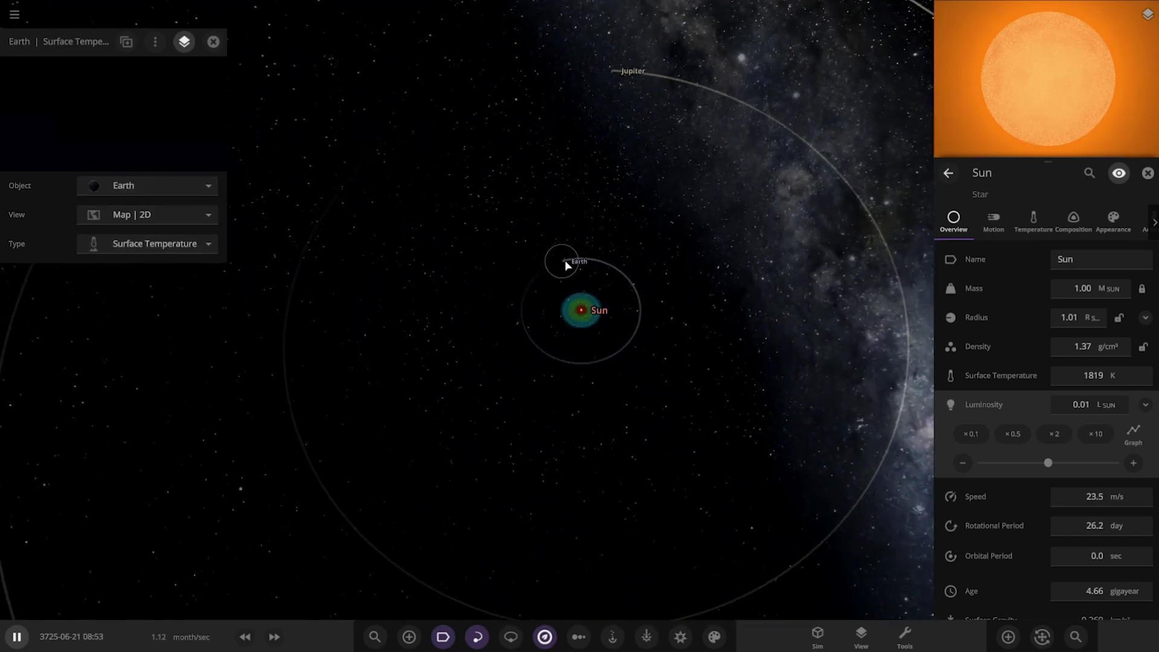
click(570, 262)
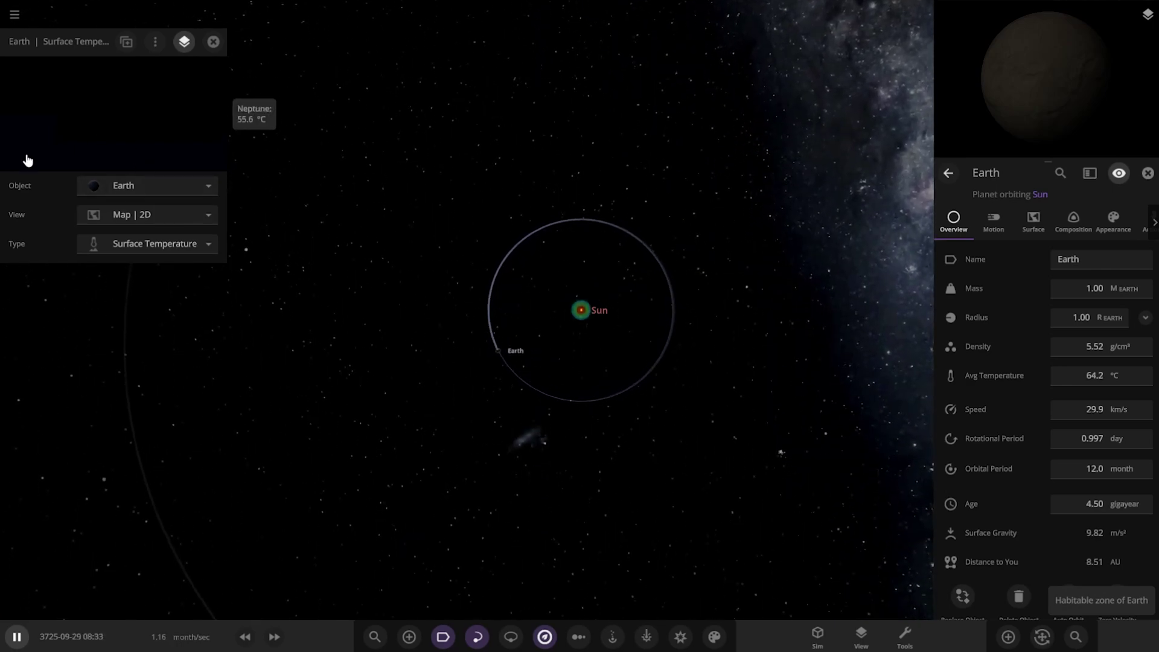
scroll(660, 379, up, 3)
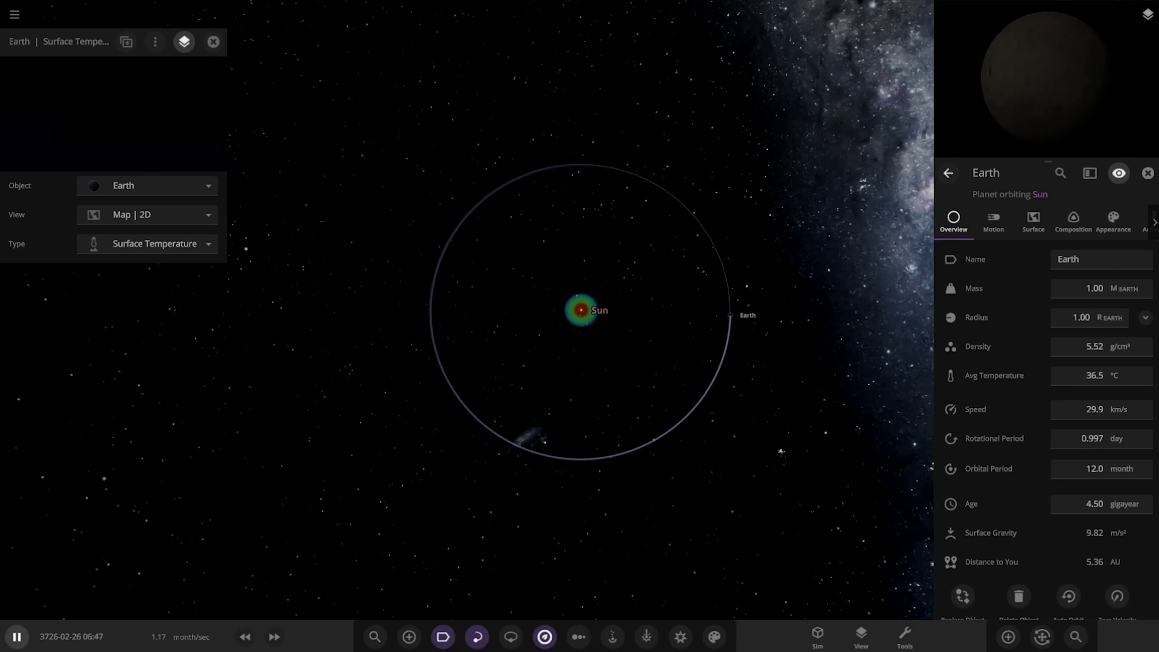
scroll(610, 398, down, 5)
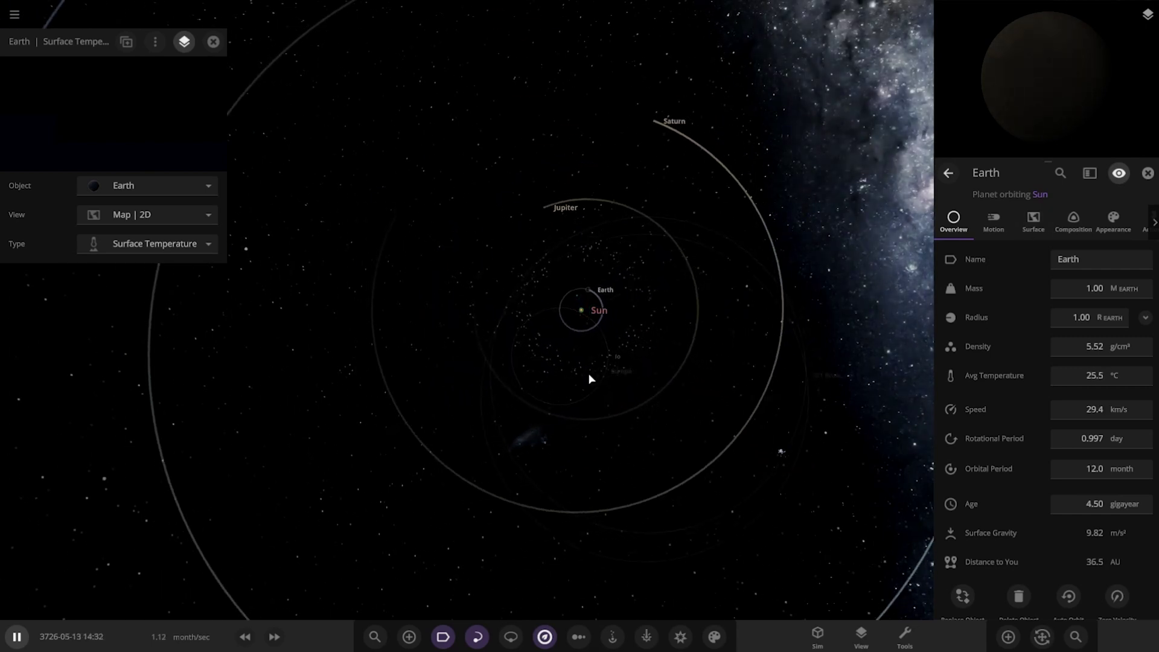
Raise the Sun's luminosity with ×2 and the slider to 1.60 solar luminosities.
click(581, 314)
click(1095, 404)
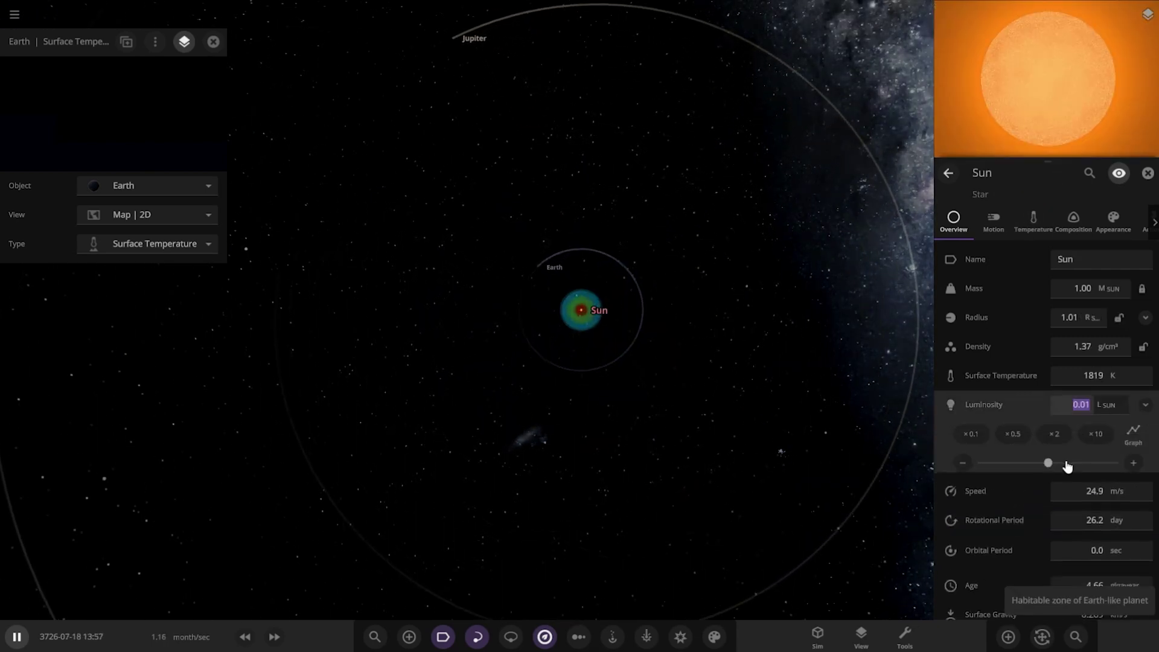
click(1057, 438)
click(1063, 443)
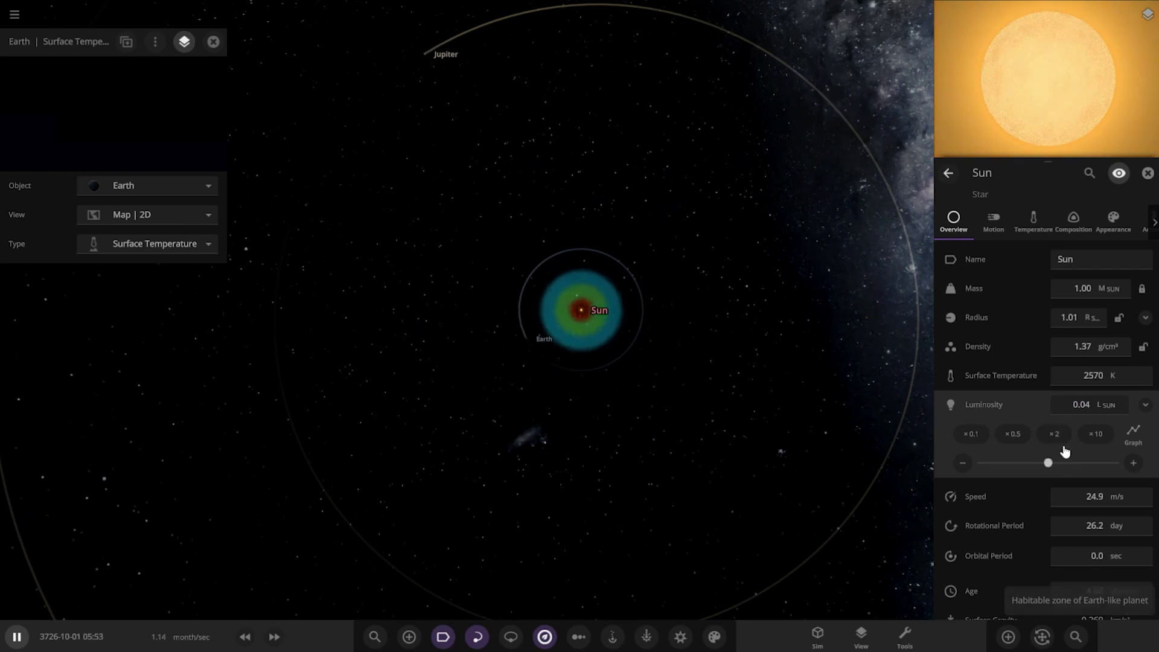
click(1063, 441)
drag(1048, 462, 1060, 465)
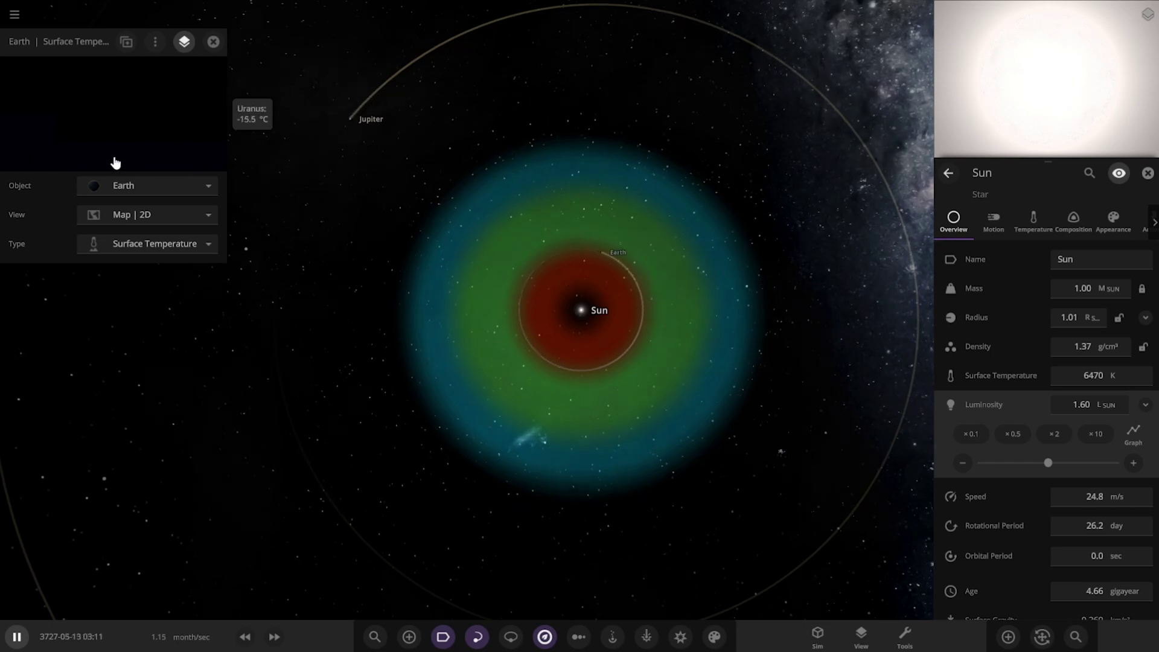
Speed the simulation up to 133 years per second.
click(274, 641)
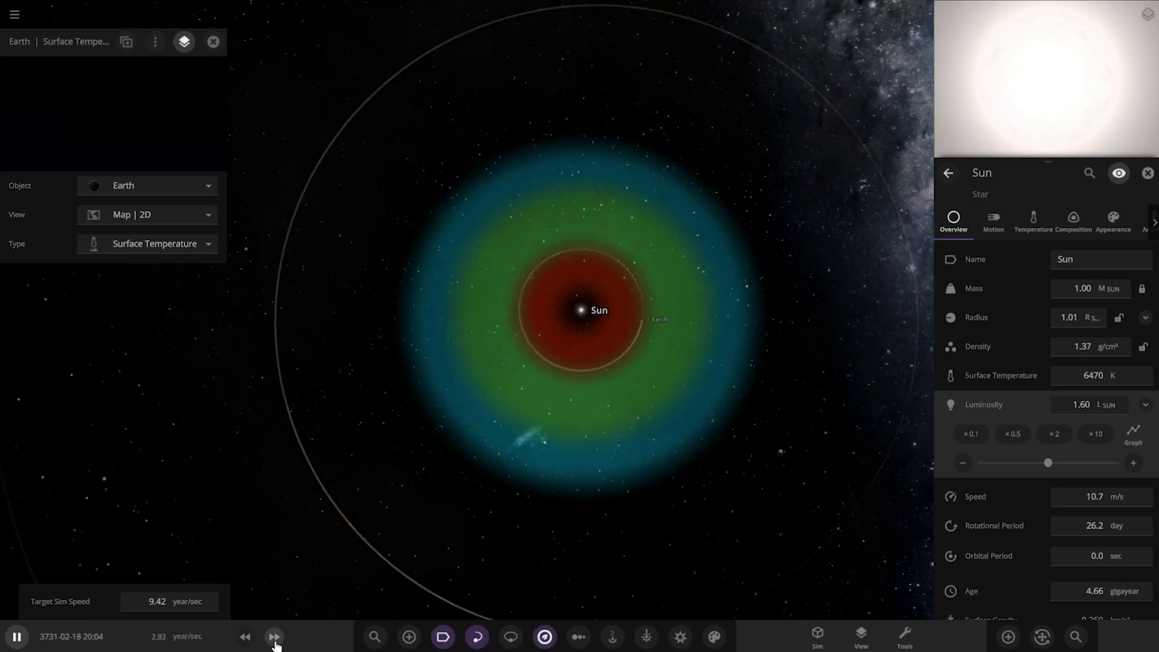
click(275, 638)
click(274, 638)
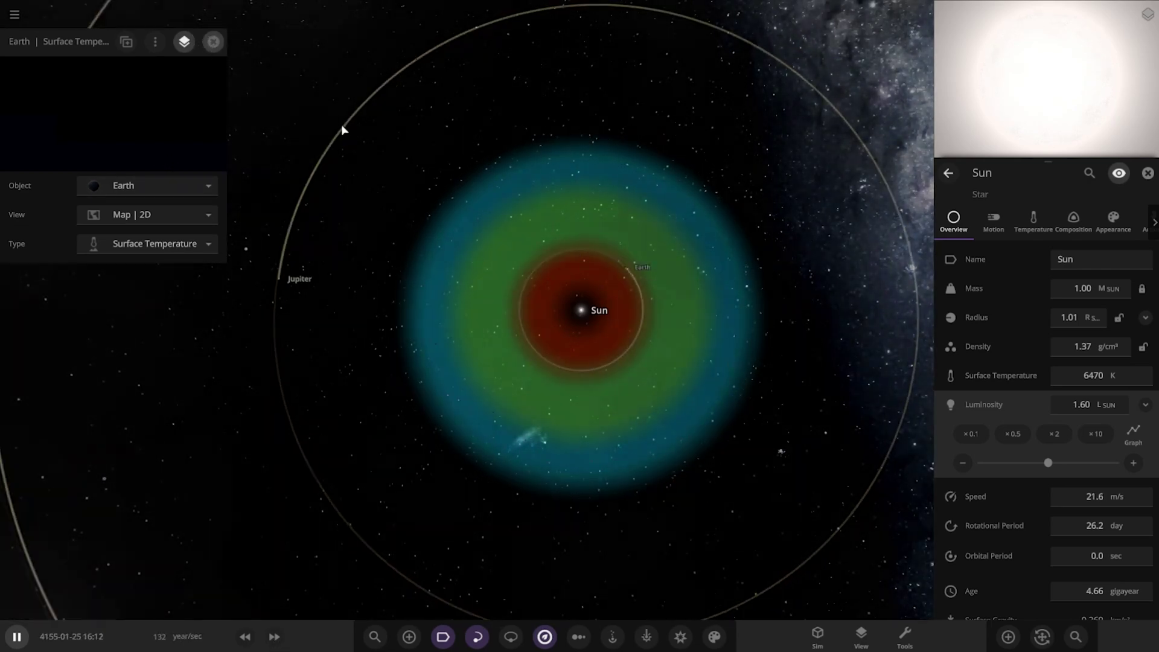
Zoom out and bring up the simulation library from the top-left menu.
scroll(317, 389, down, 10)
click(13, 13)
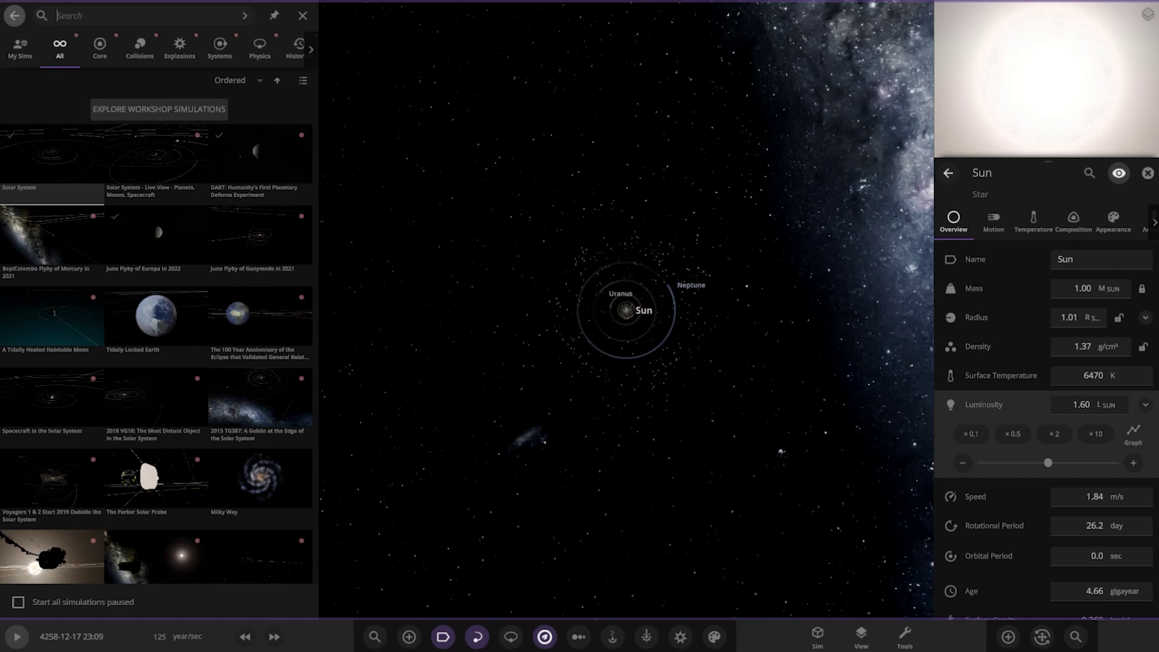
scroll(440, 439, up, 5)
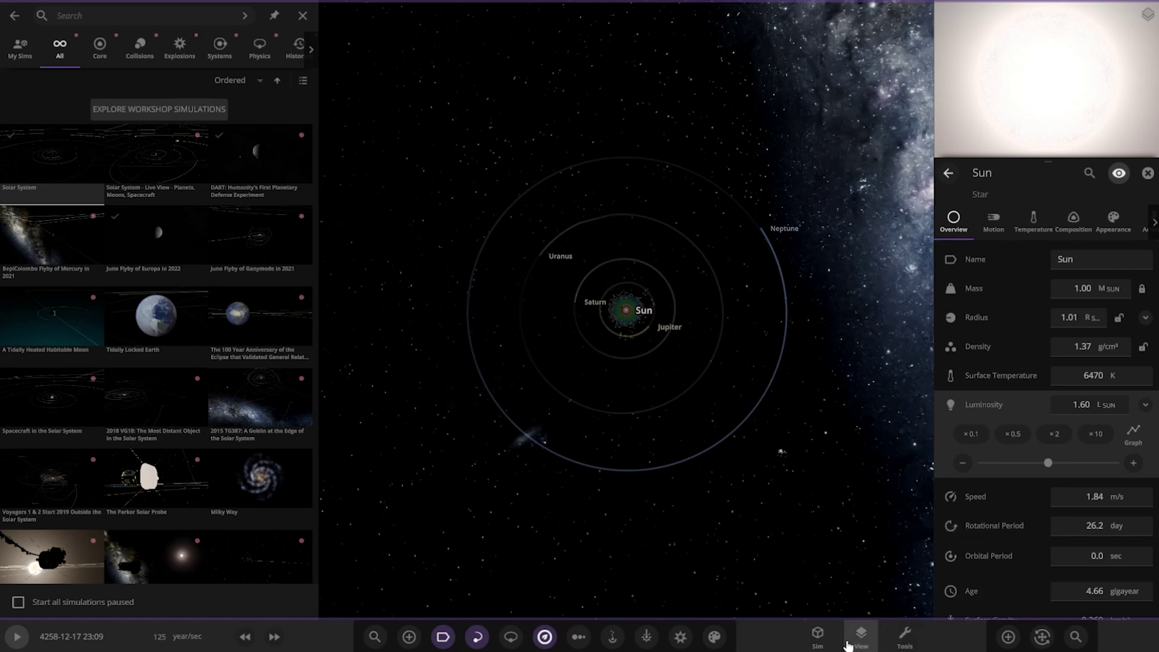
Open the full Simulation settings and reach Background Temperature, currently 2.73 K.
click(817, 637)
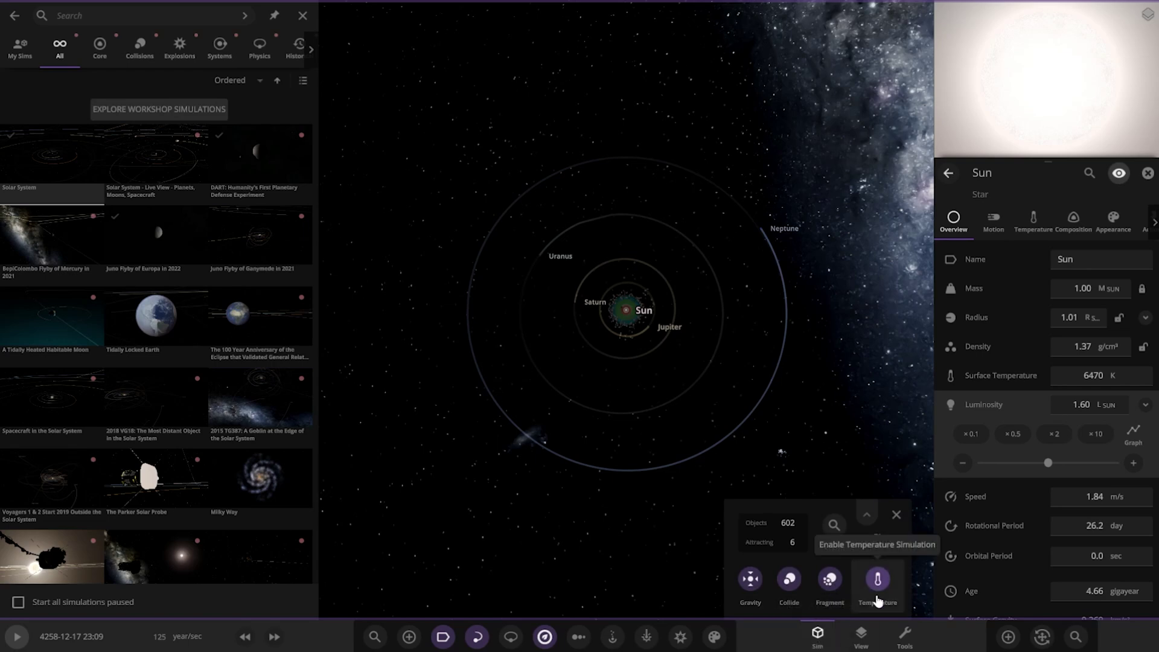
click(867, 512)
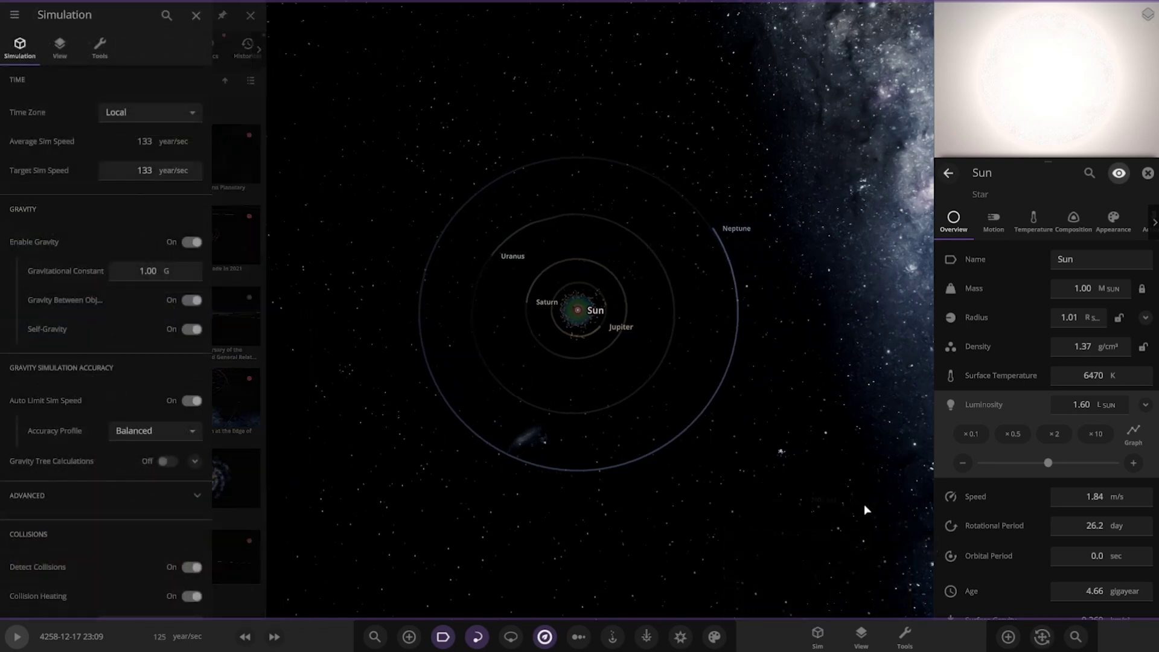
scroll(133, 445, down, 2)
scroll(133, 446, down, 5)
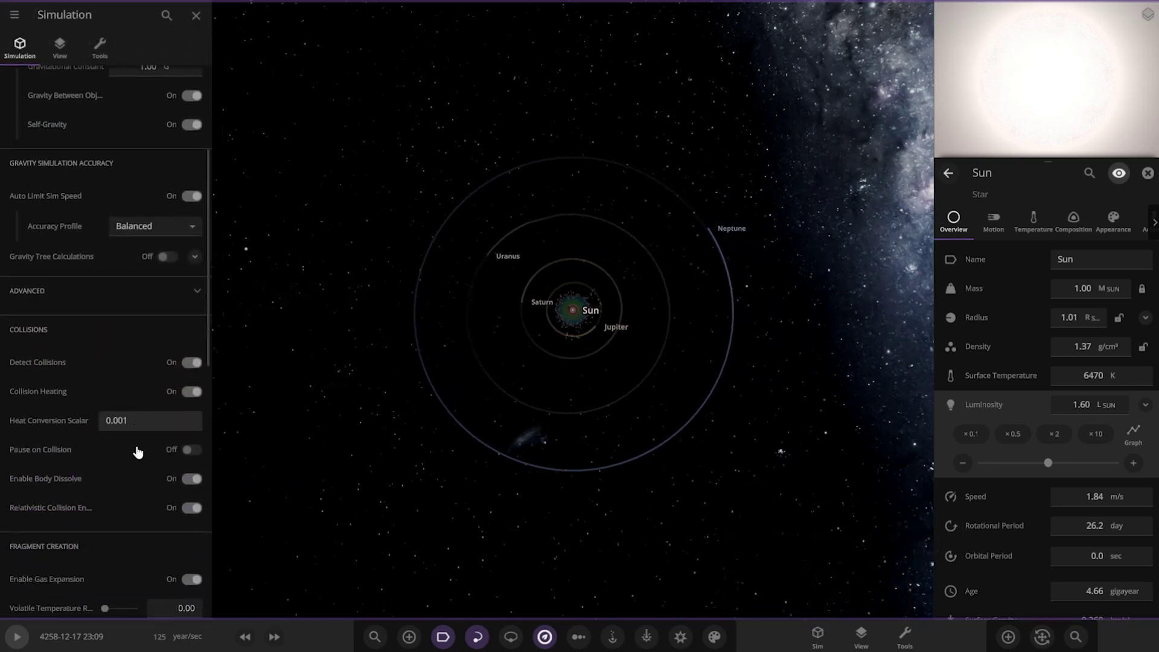
scroll(109, 407, down, 4)
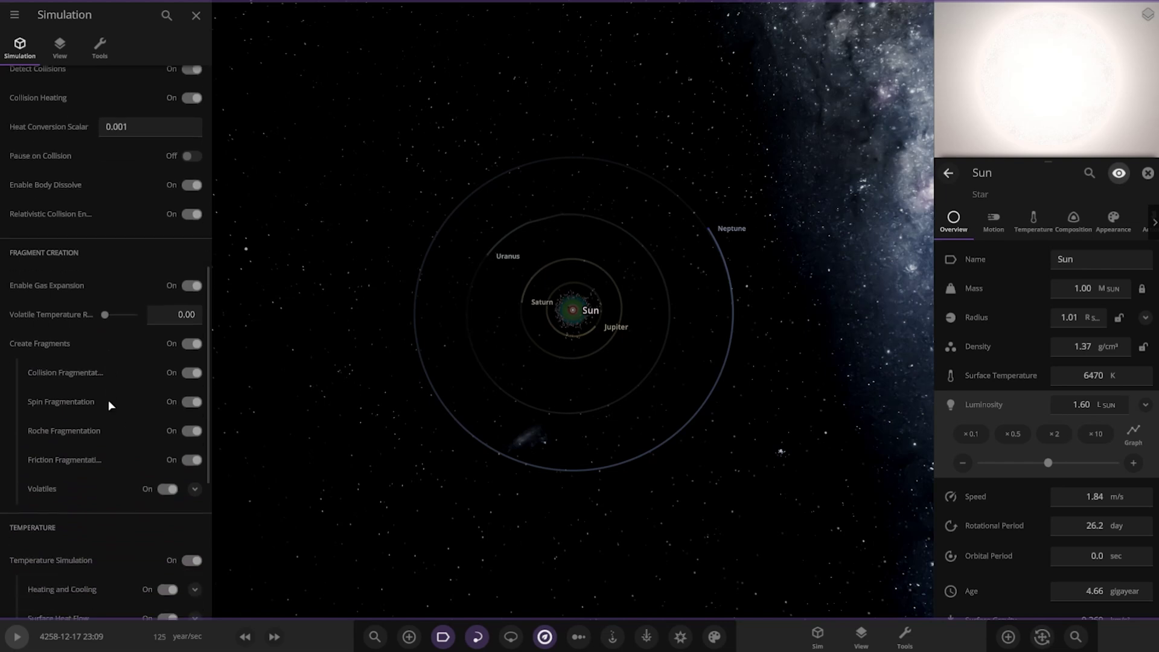
scroll(129, 479, down, 2)
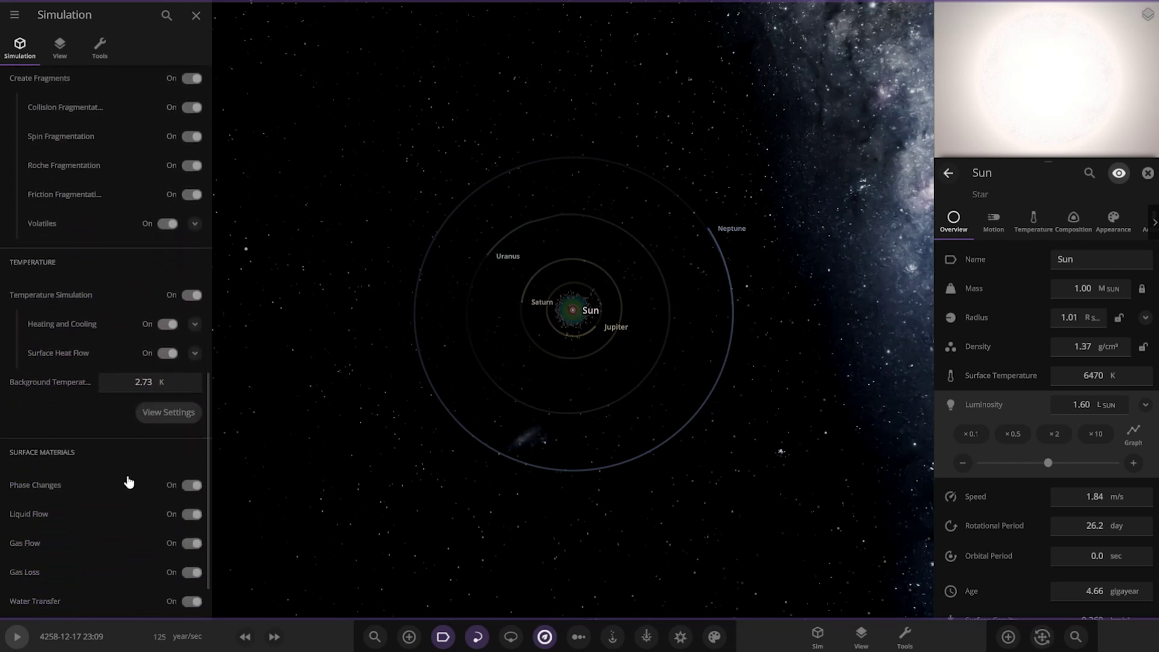
click(125, 356)
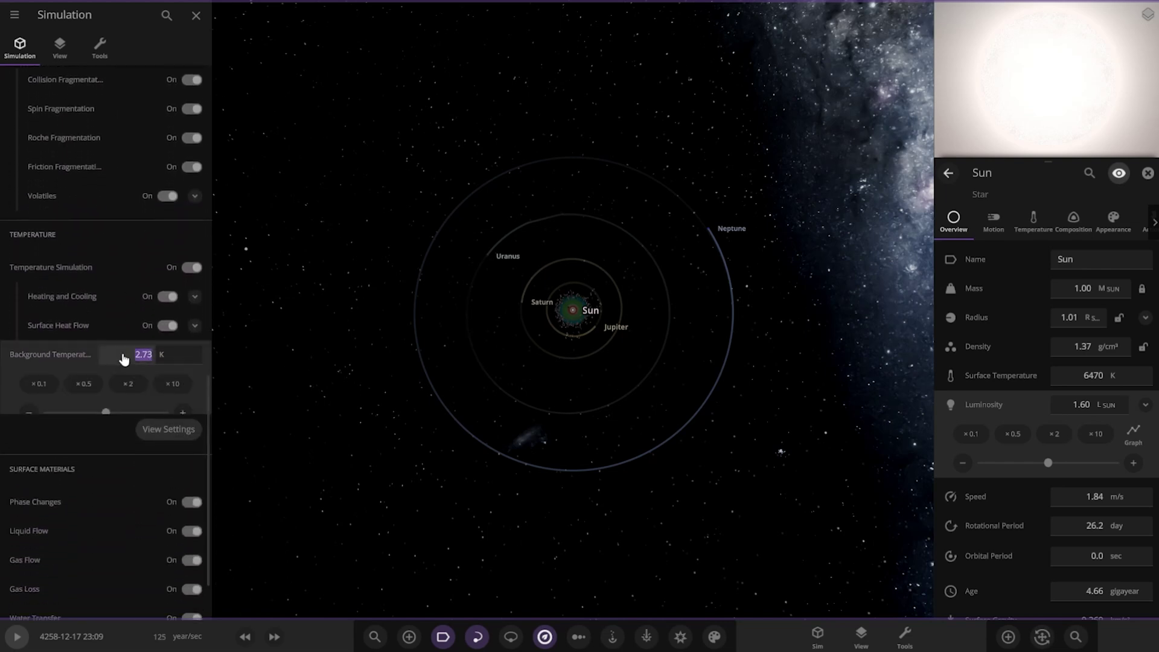
Raise the background temperature to 2725 K, halve it twice to 681 K, and resume.
click(172, 392)
click(171, 393)
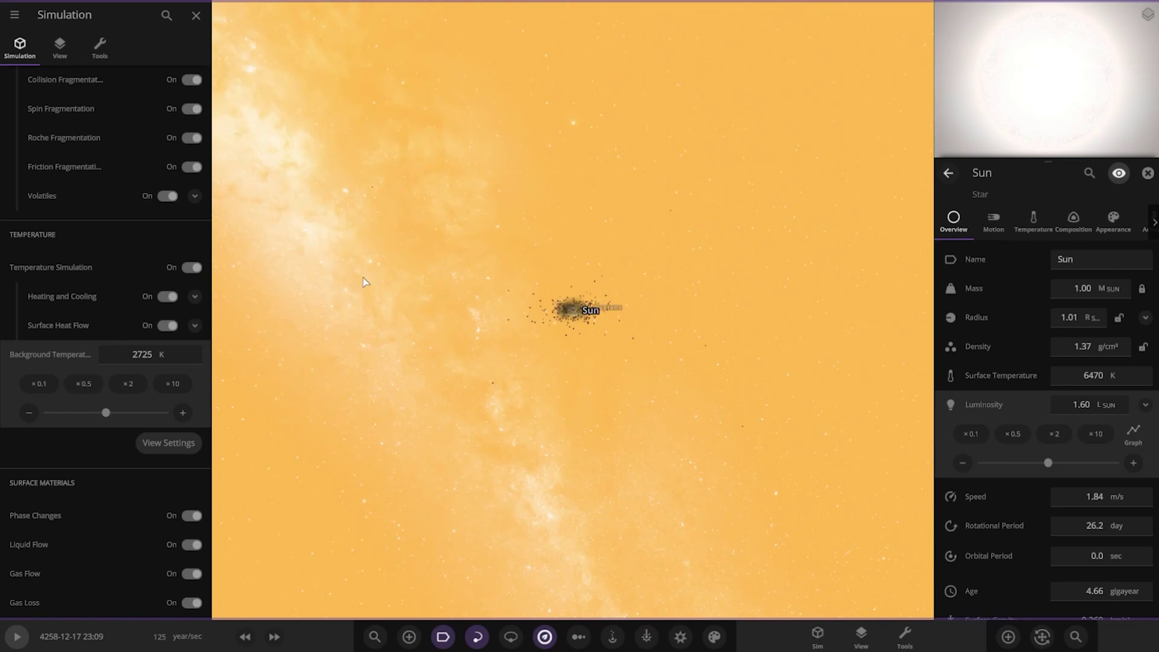
click(86, 389)
click(86, 389)
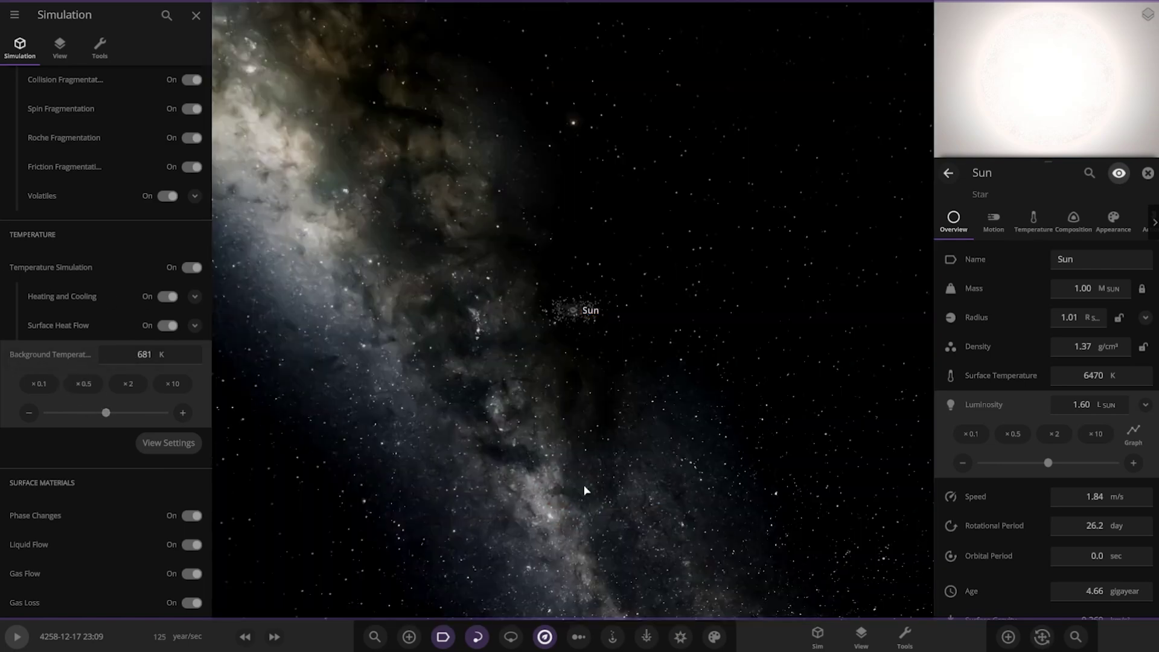
drag(549, 401, 768, 514)
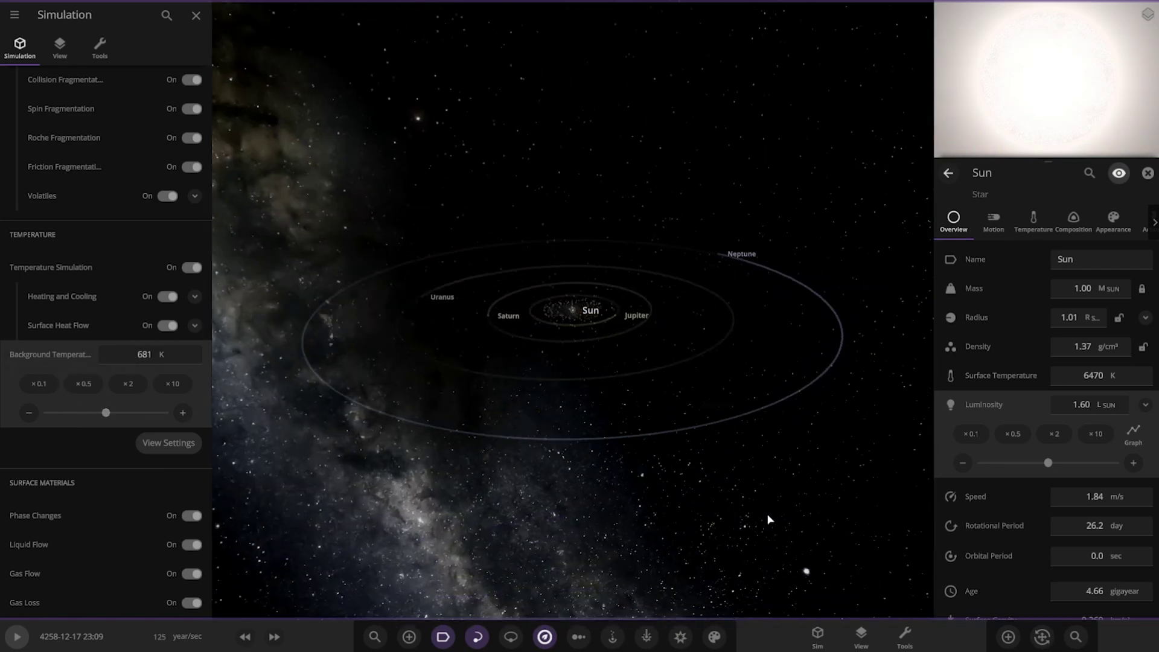
key(space)
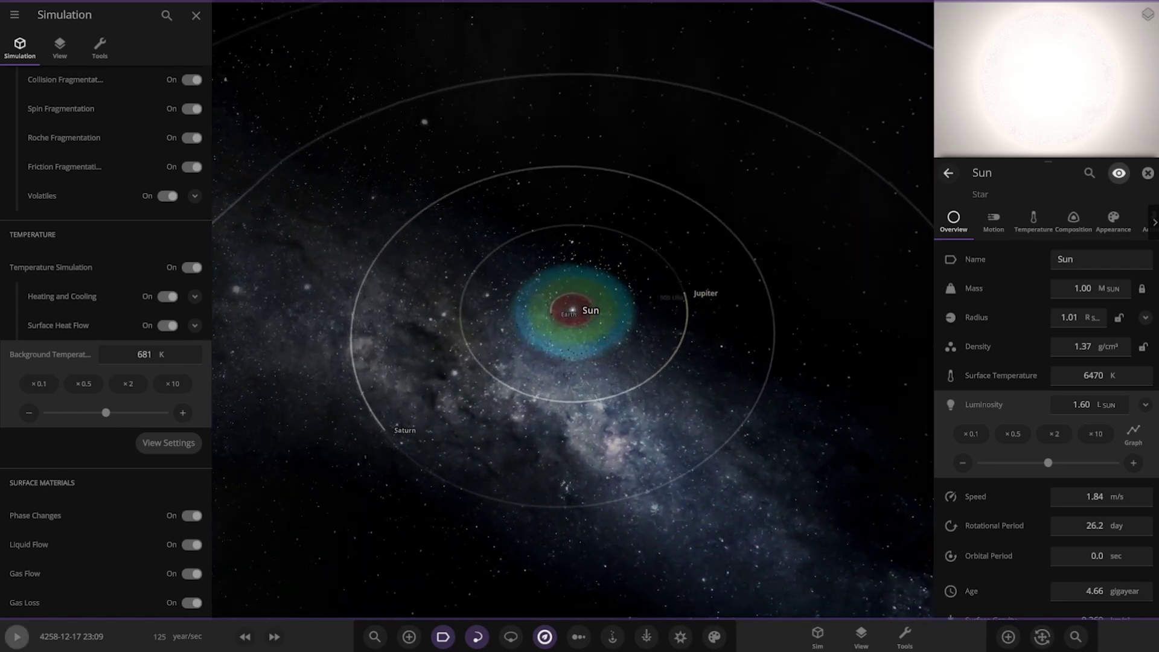
scroll(646, 465, down, 5)
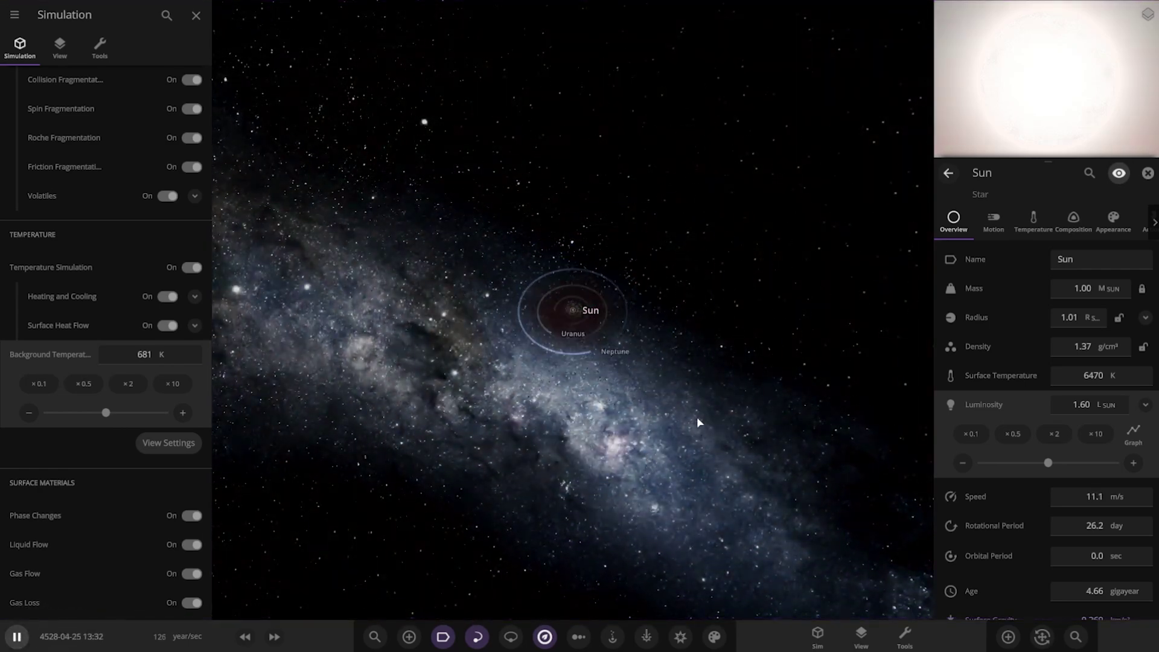
Check the asteroid 2013 MZ11, Uranus and Jupiter while briefly running the simulation.
key(space)
scroll(617, 278, up, 5)
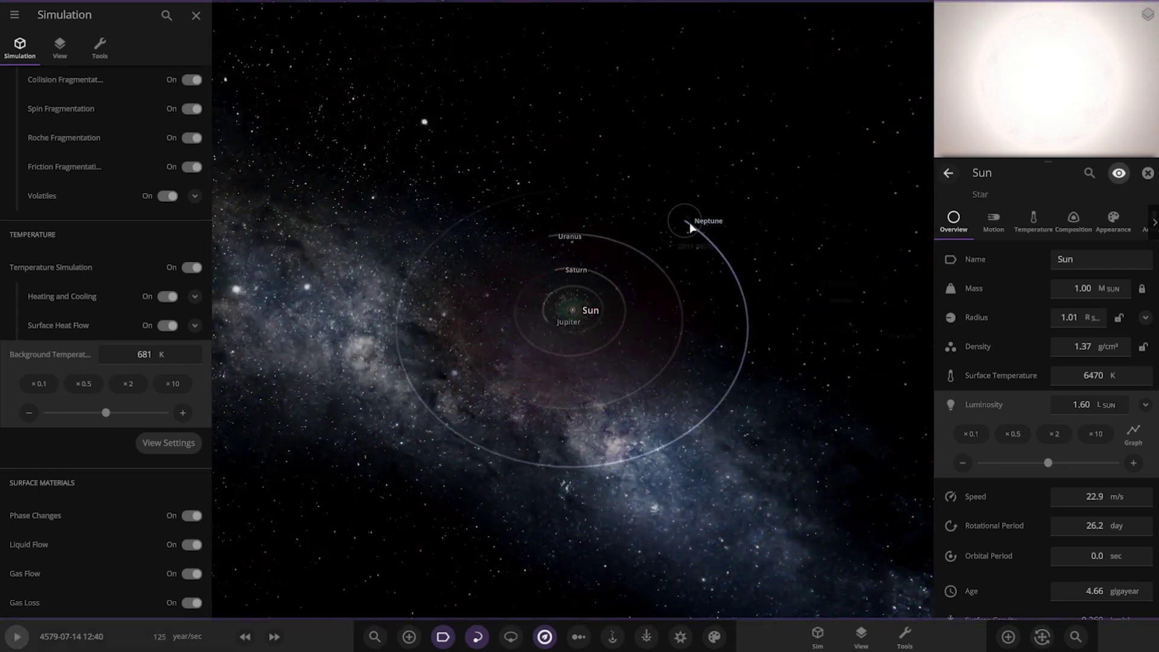
click(691, 227)
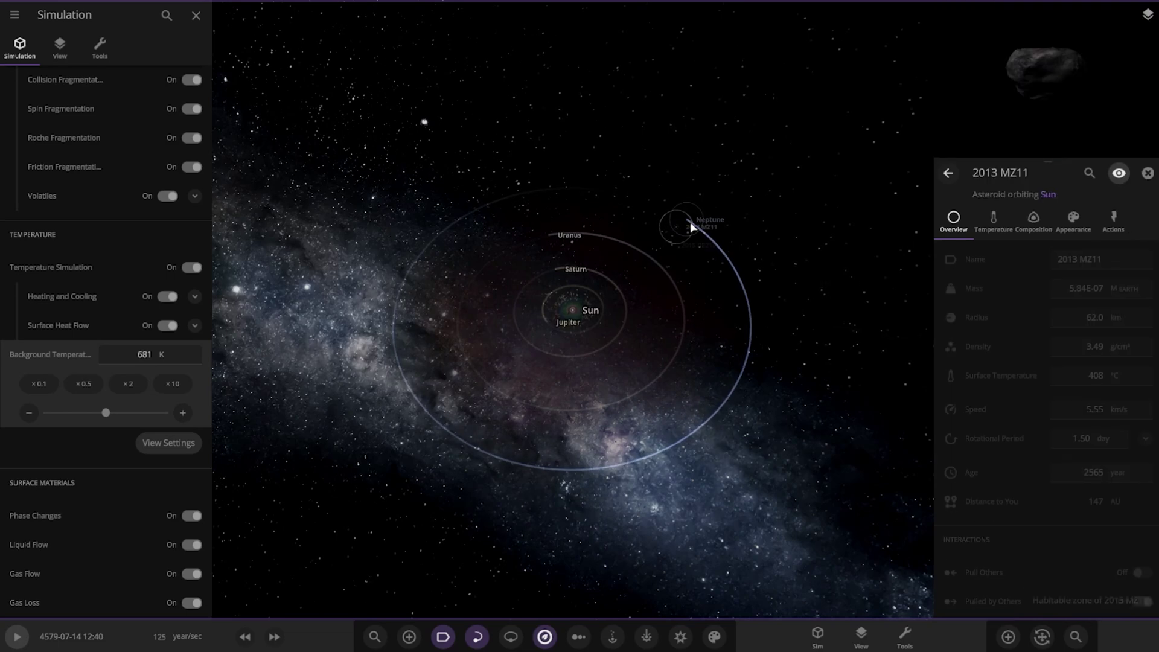
key(space)
key(space)
scroll(467, 393, up, 3)
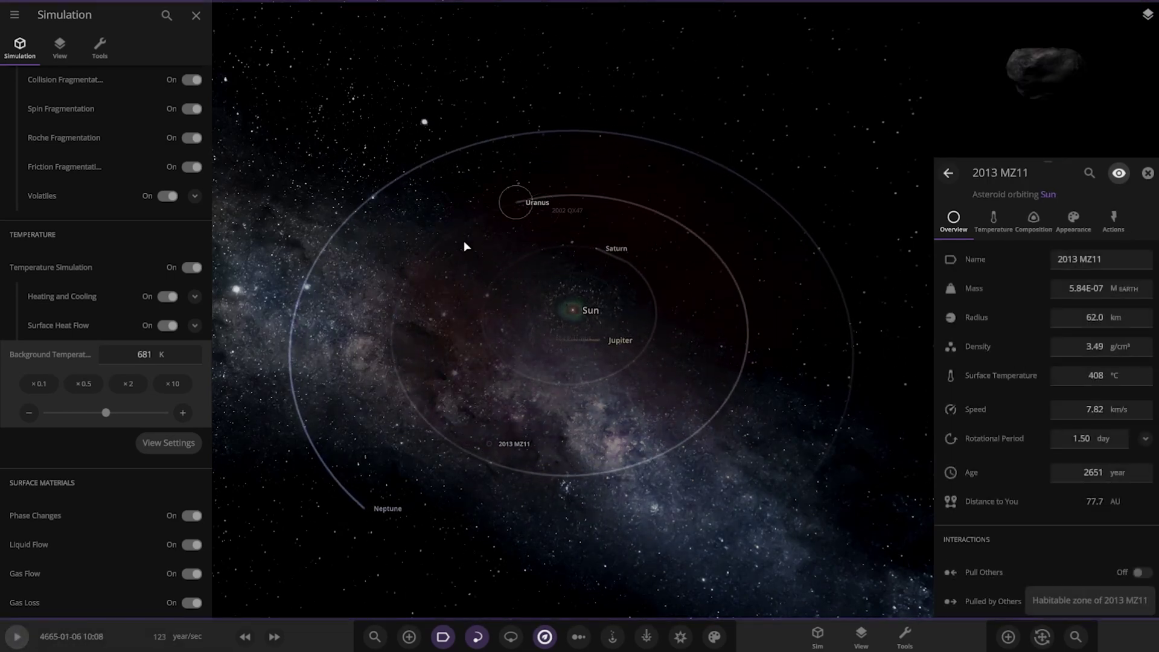
click(515, 202)
key(space)
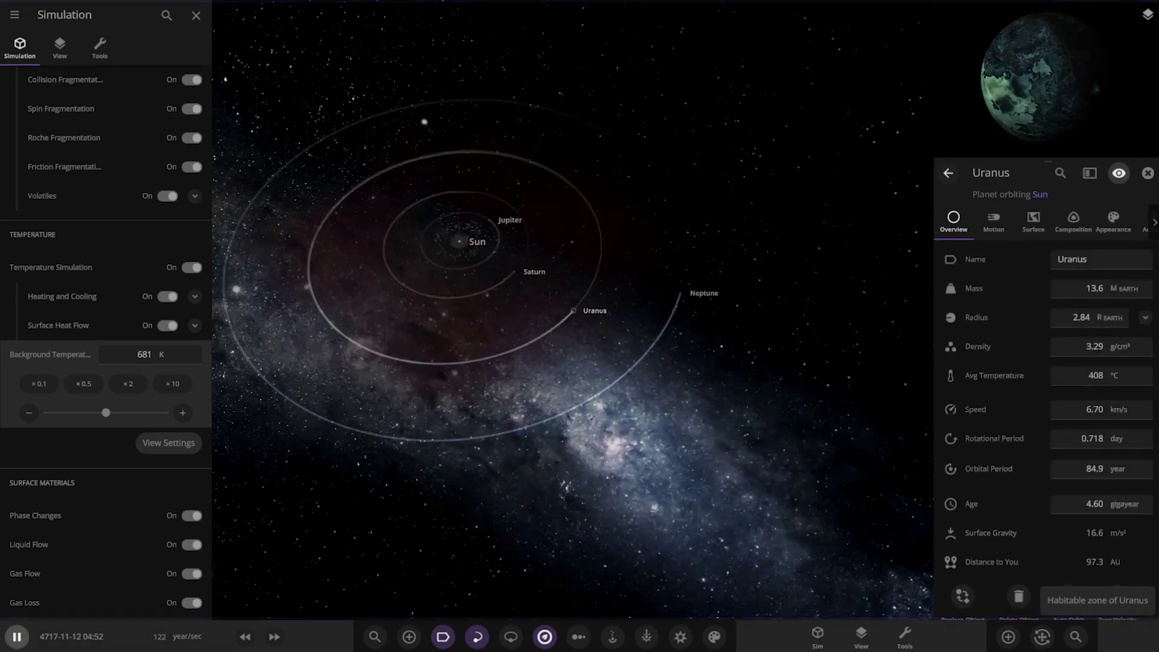
key(space)
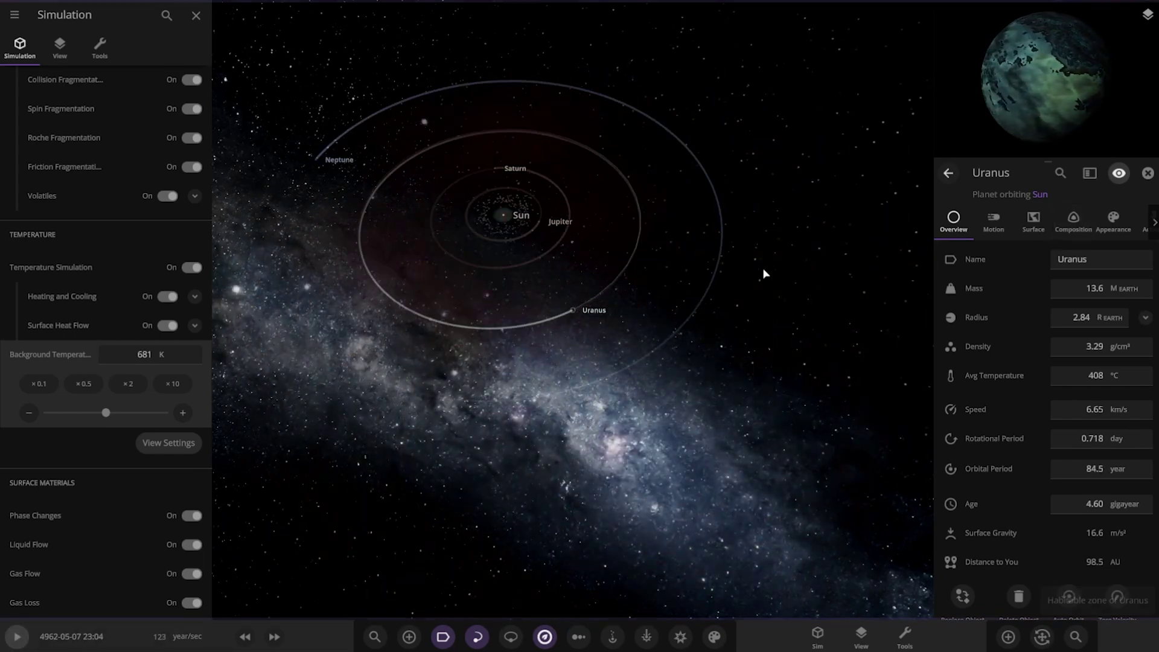
click(542, 224)
key(space)
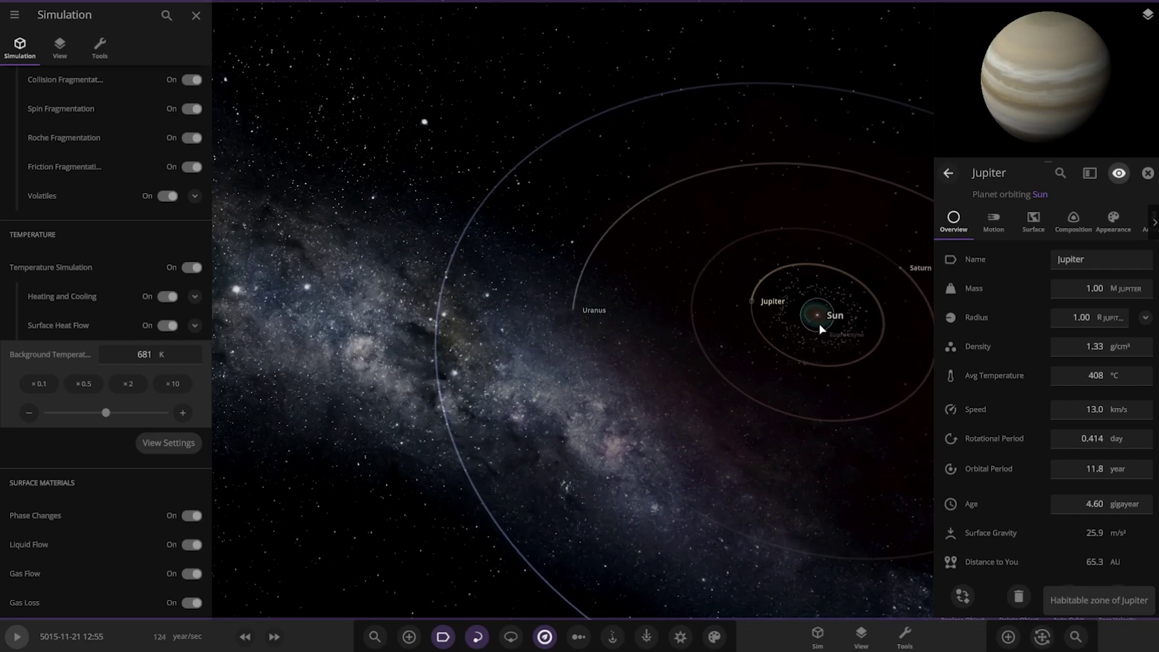
Centre on the Sun, then show Saturn's, Neptune's and finally Uranus's overview details.
click(820, 323)
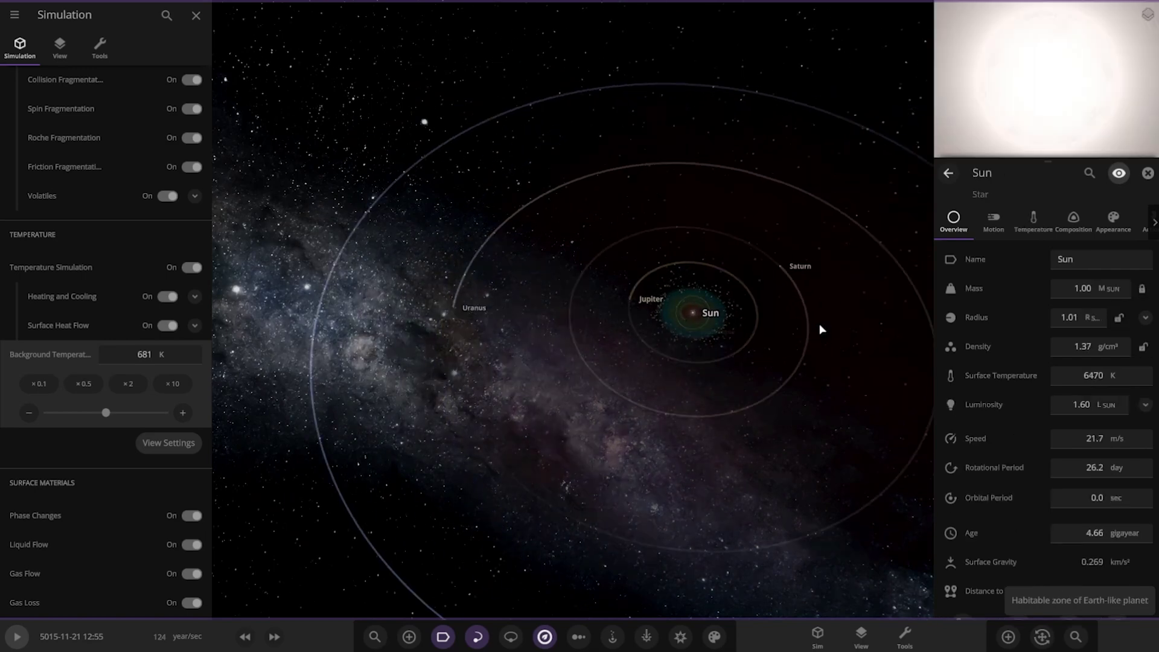
click(712, 363)
scroll(414, 320, down, 5)
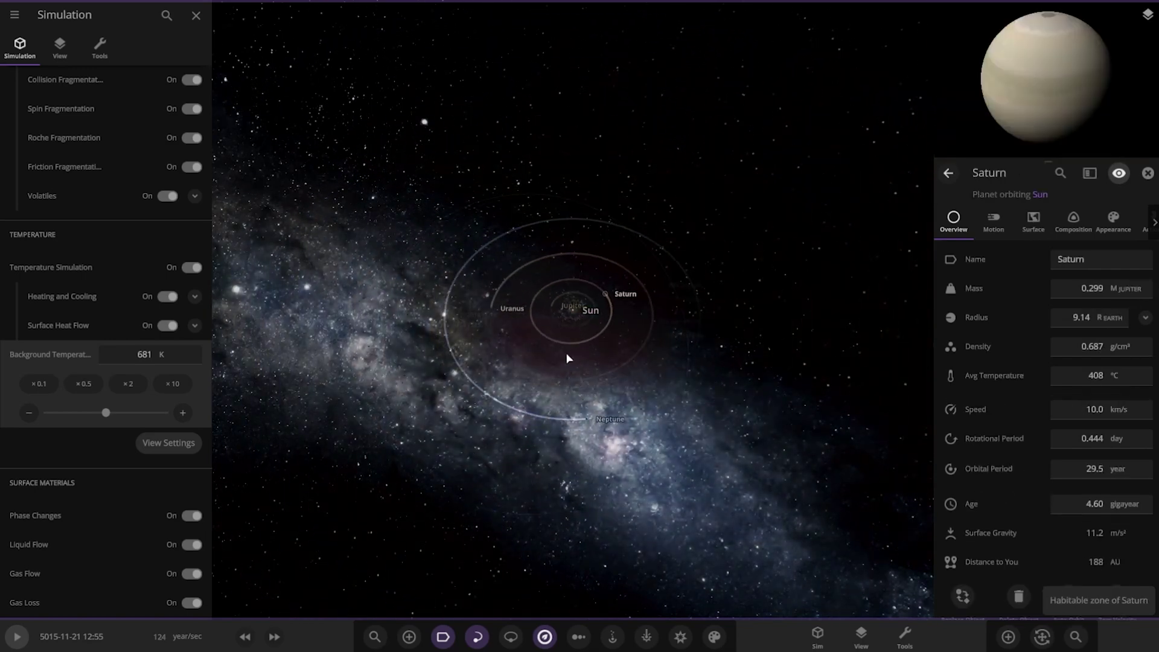
click(583, 409)
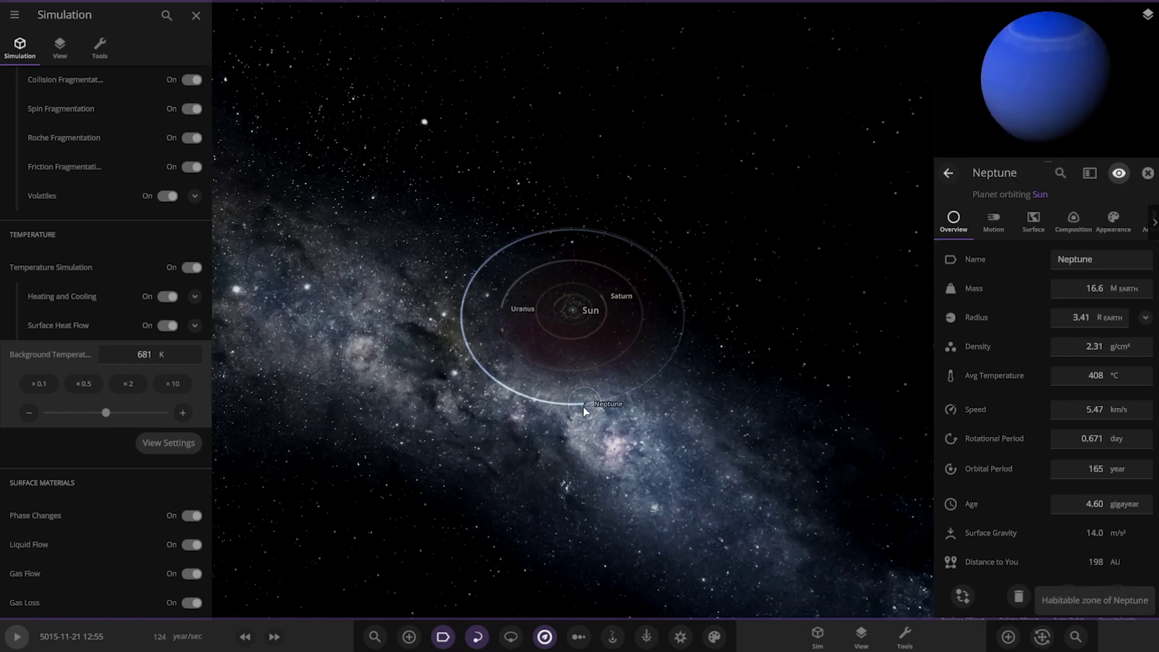
scroll(583, 411, up, 3)
click(456, 312)
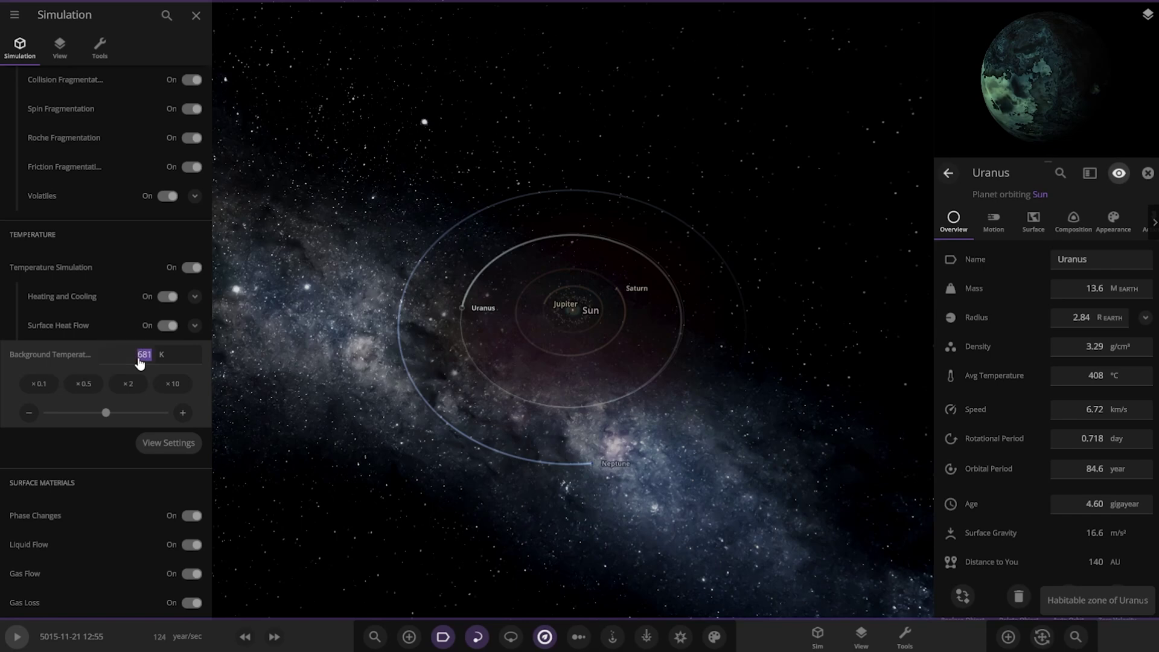
Raise the background temperature tenfold, start the simulation, then halve the temperature twice.
click(173, 383)
click(17, 636)
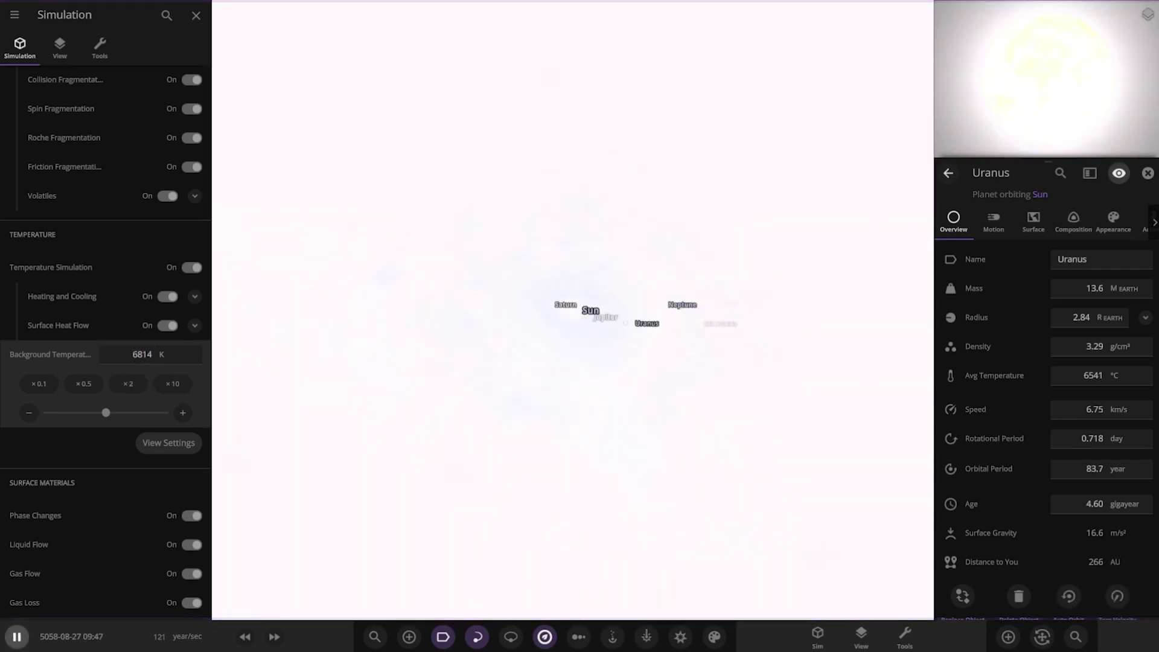
click(95, 394)
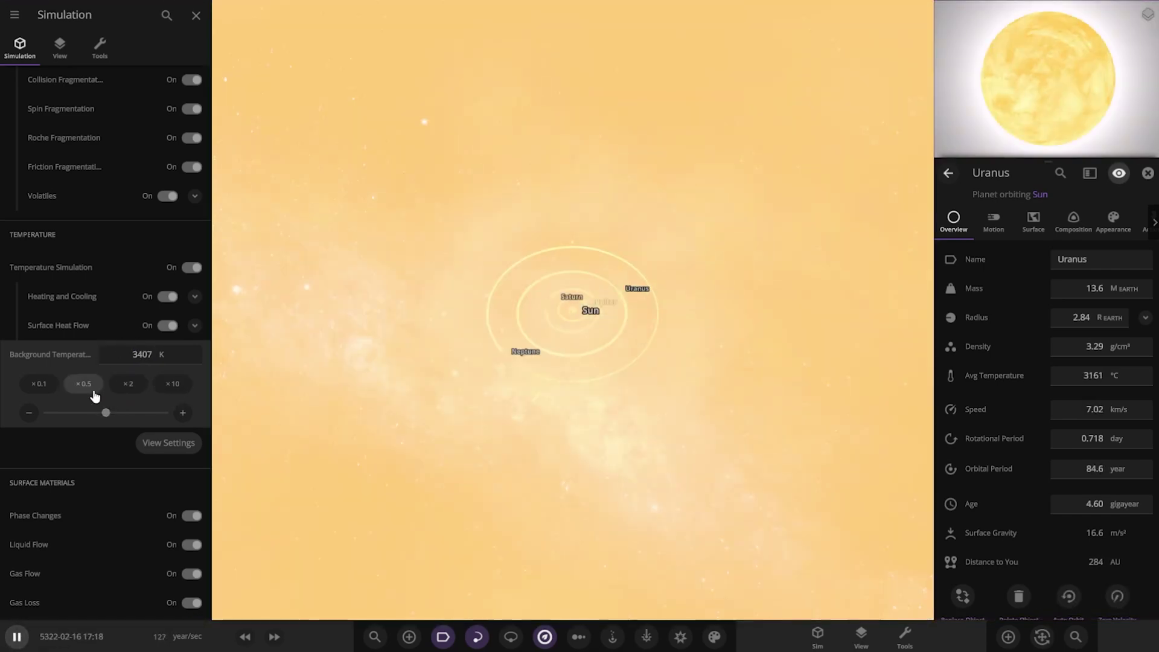
click(95, 394)
scroll(401, 254, down, 5)
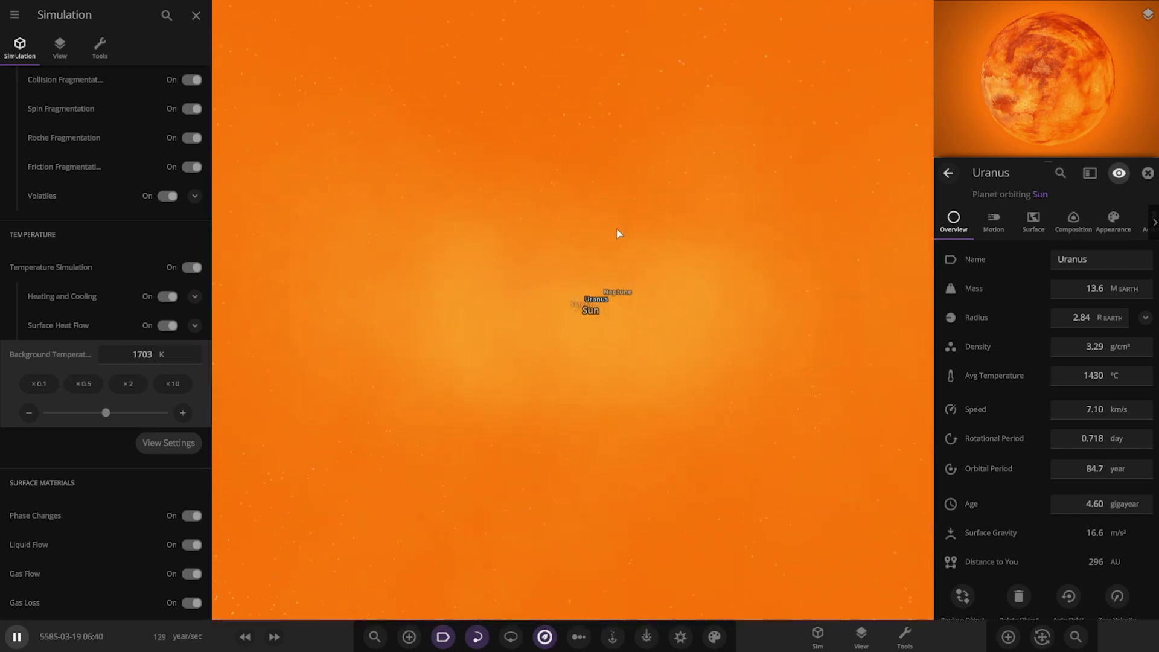
scroll(622, 229, down, 3)
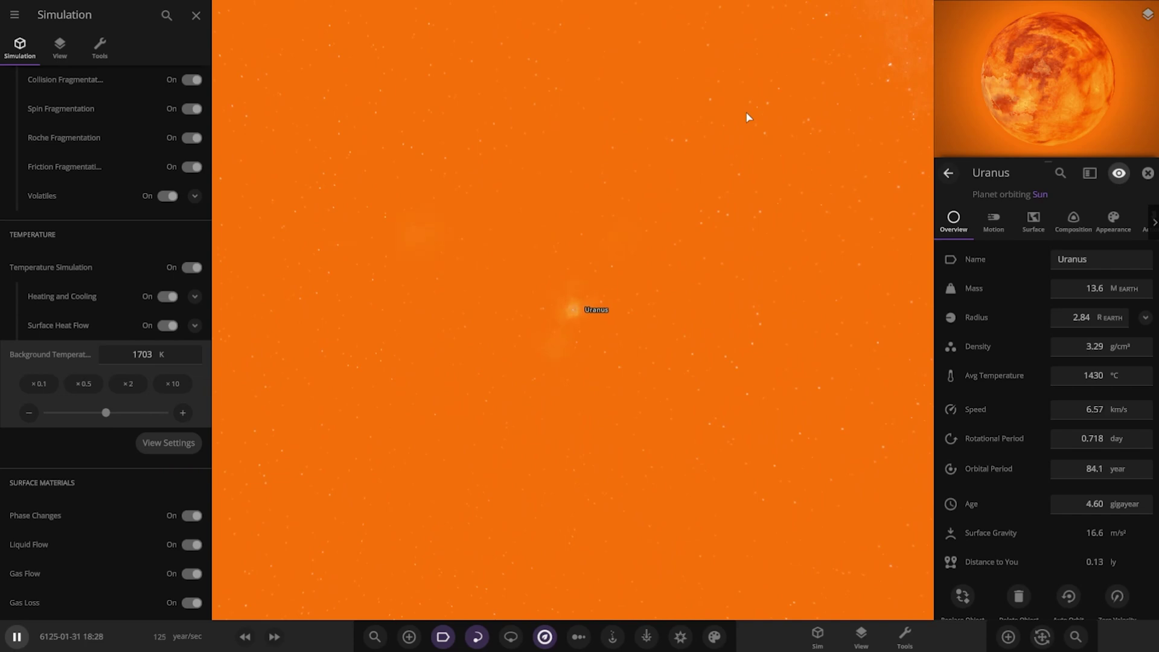
scroll(747, 117, up, 10)
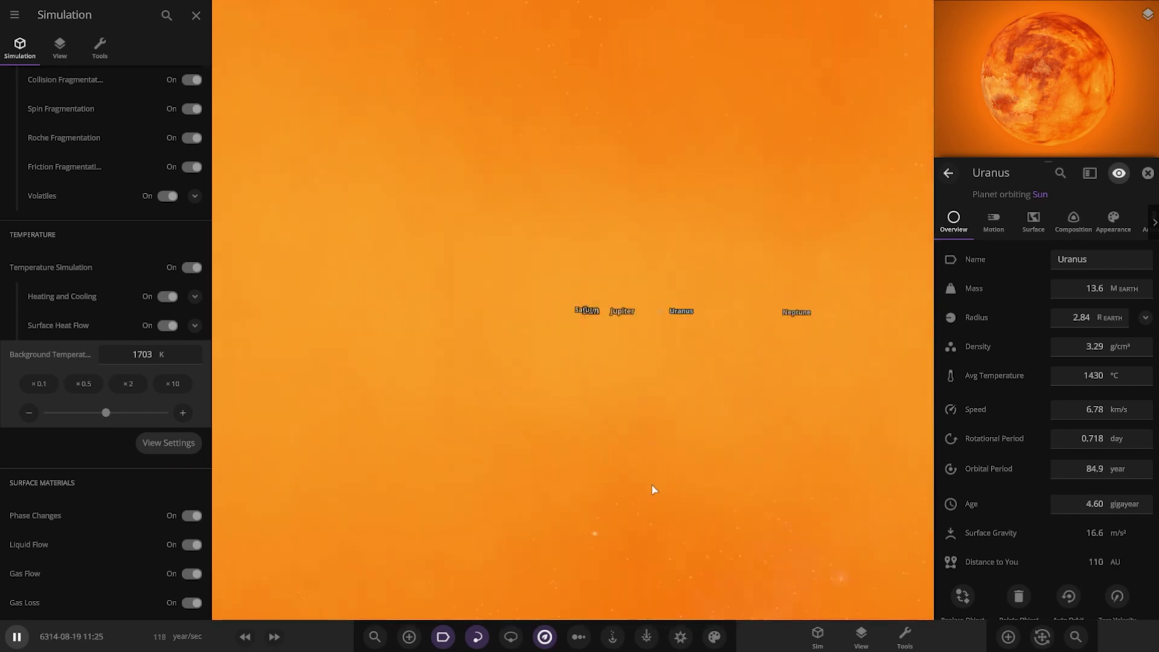
Double and tenfold it to peak at 34068 K, then cut by tenths to 3.41E-05 K.
click(135, 385)
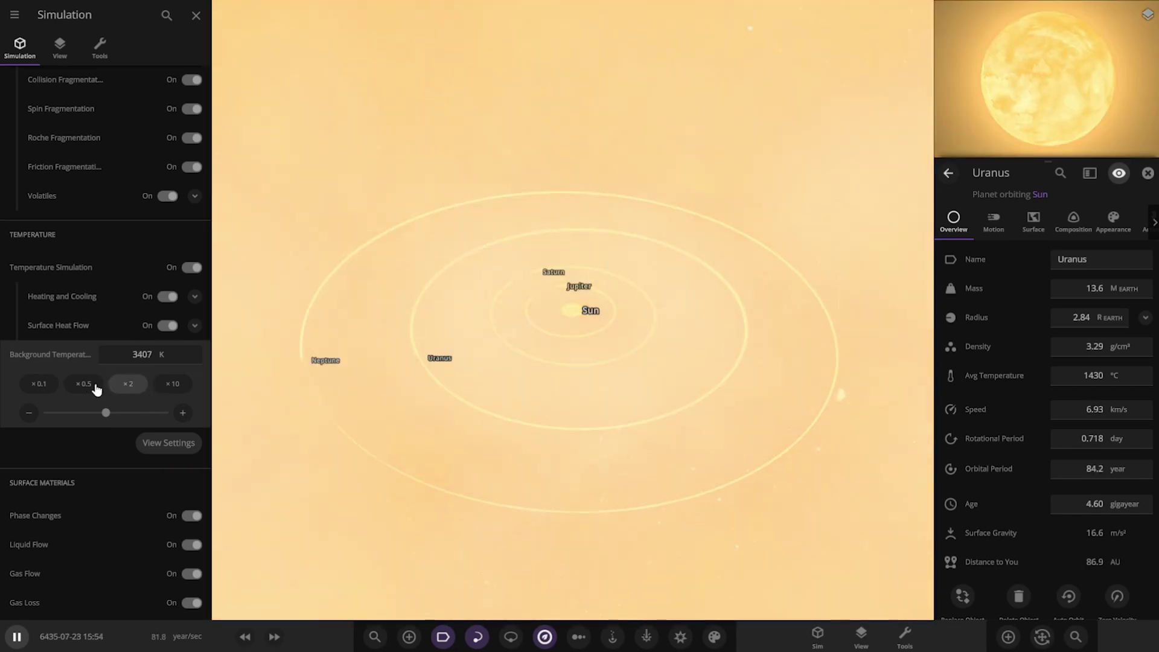
click(164, 389)
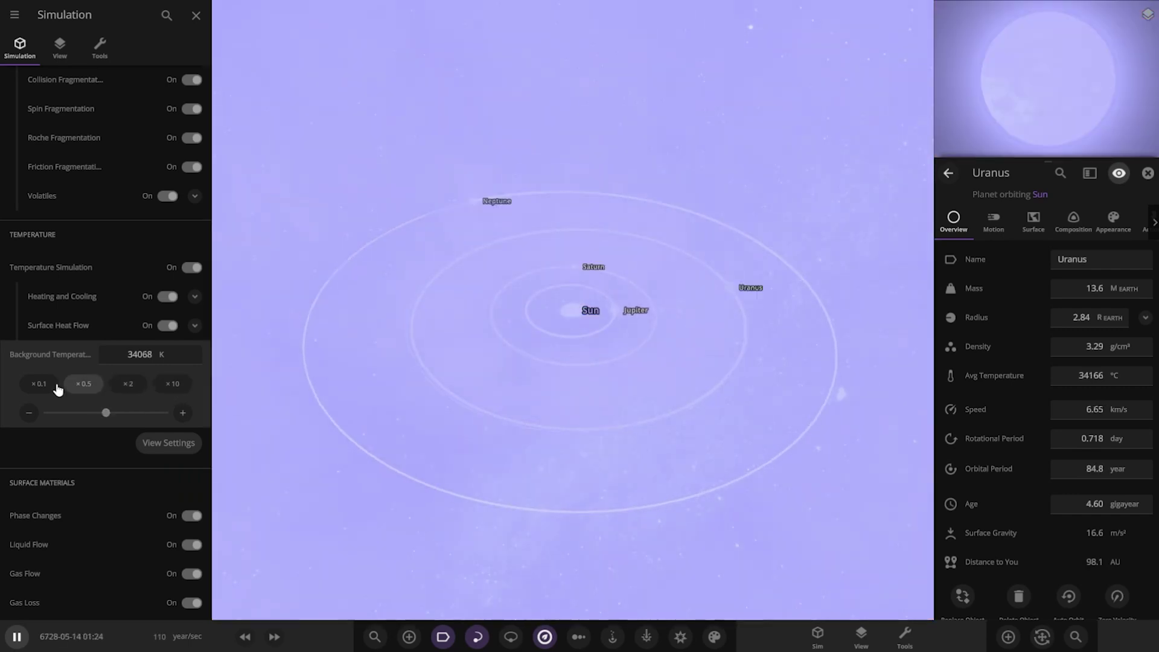
click(42, 389)
click(42, 389)
click(42, 390)
click(43, 390)
click(42, 389)
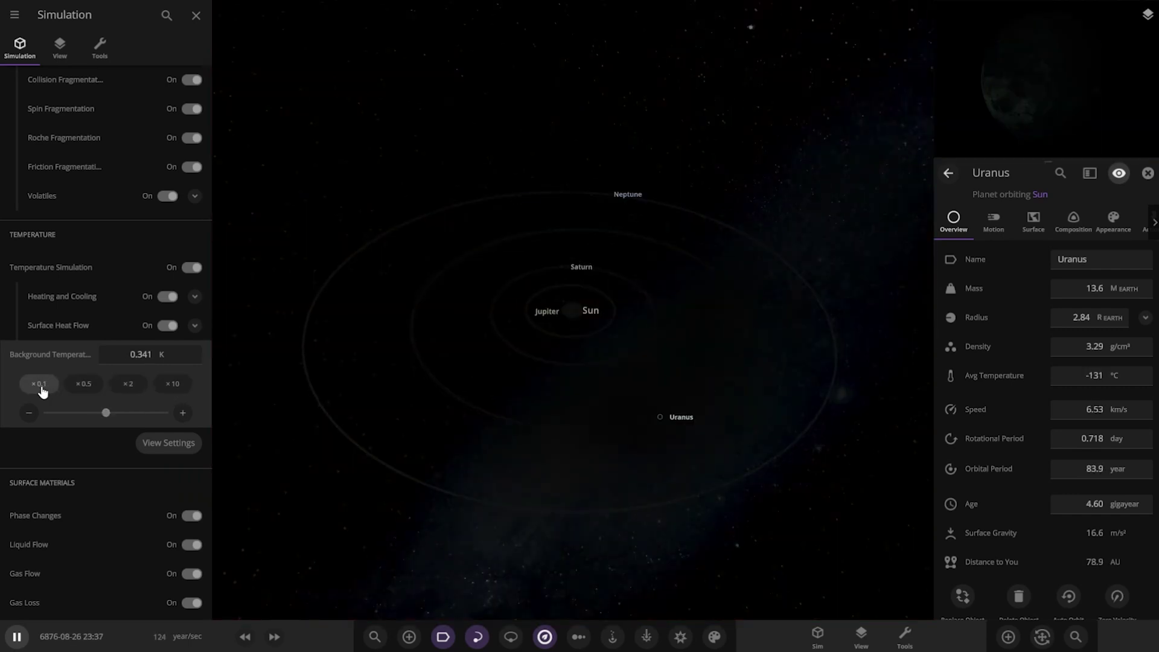
click(43, 389)
click(42, 389)
click(42, 389)
click(42, 390)
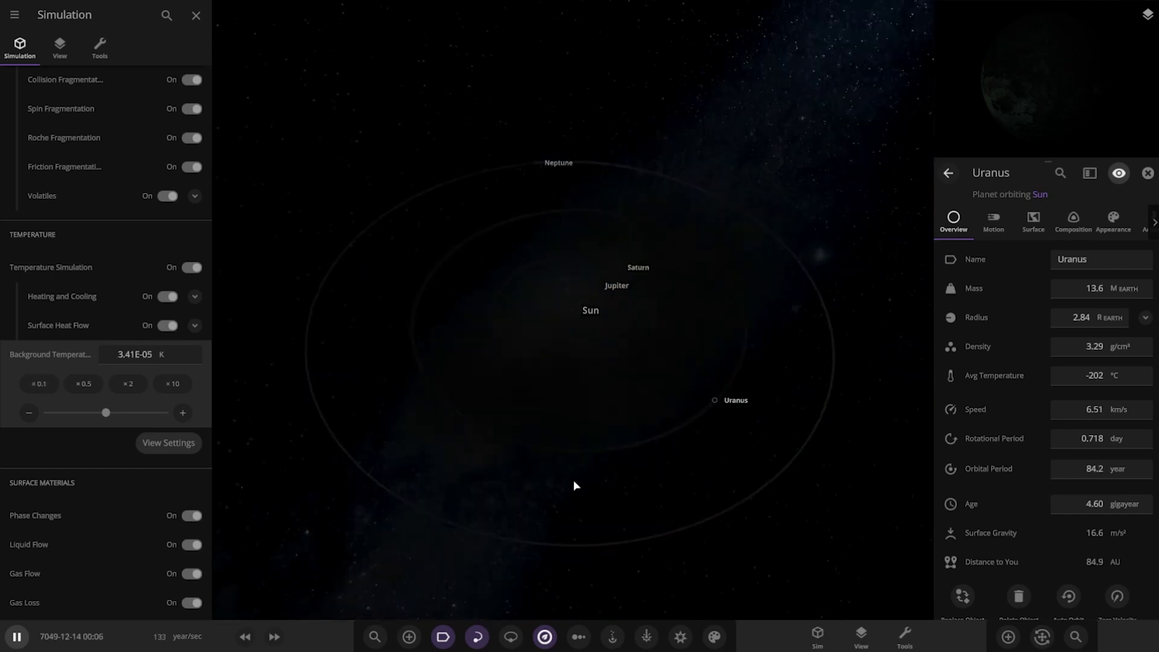
Pause and resume the simulation, then centre on the Sun and select Earth.
scroll(574, 485, down, 10)
key(space)
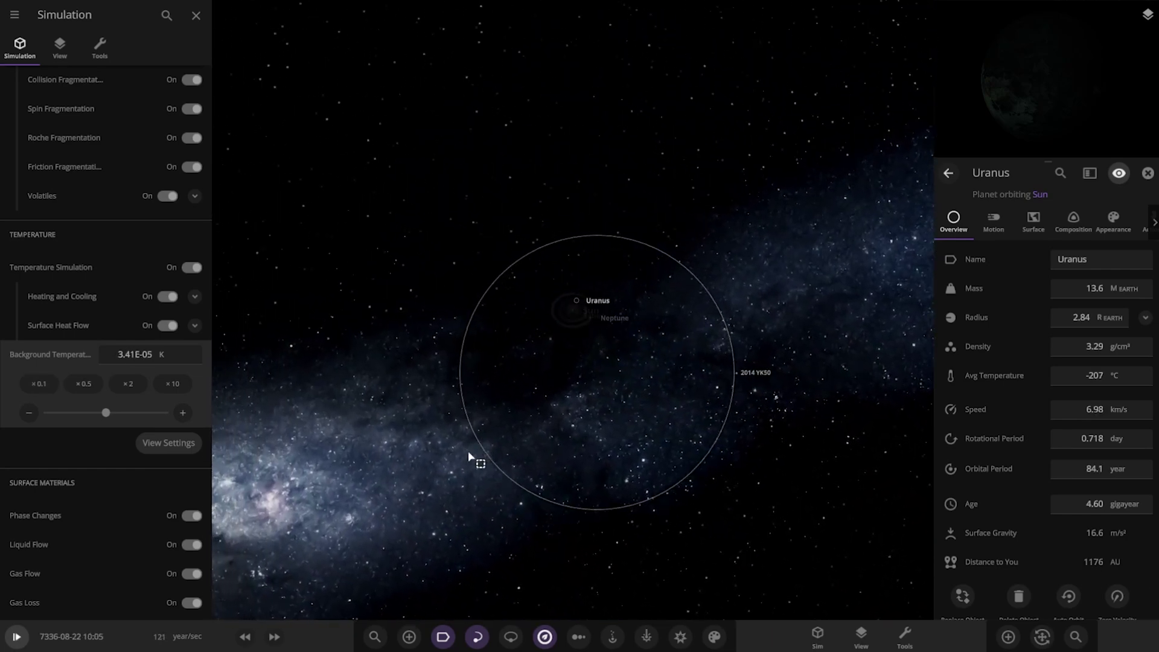
key(space)
scroll(483, 392, up, 5)
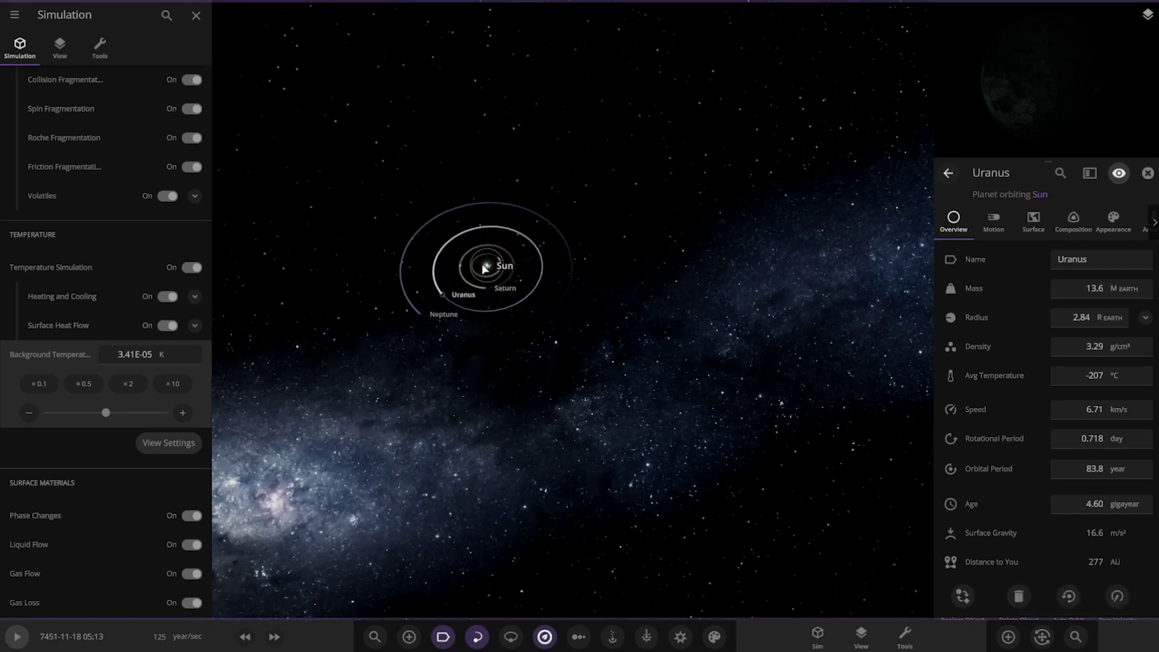
double_click(484, 266)
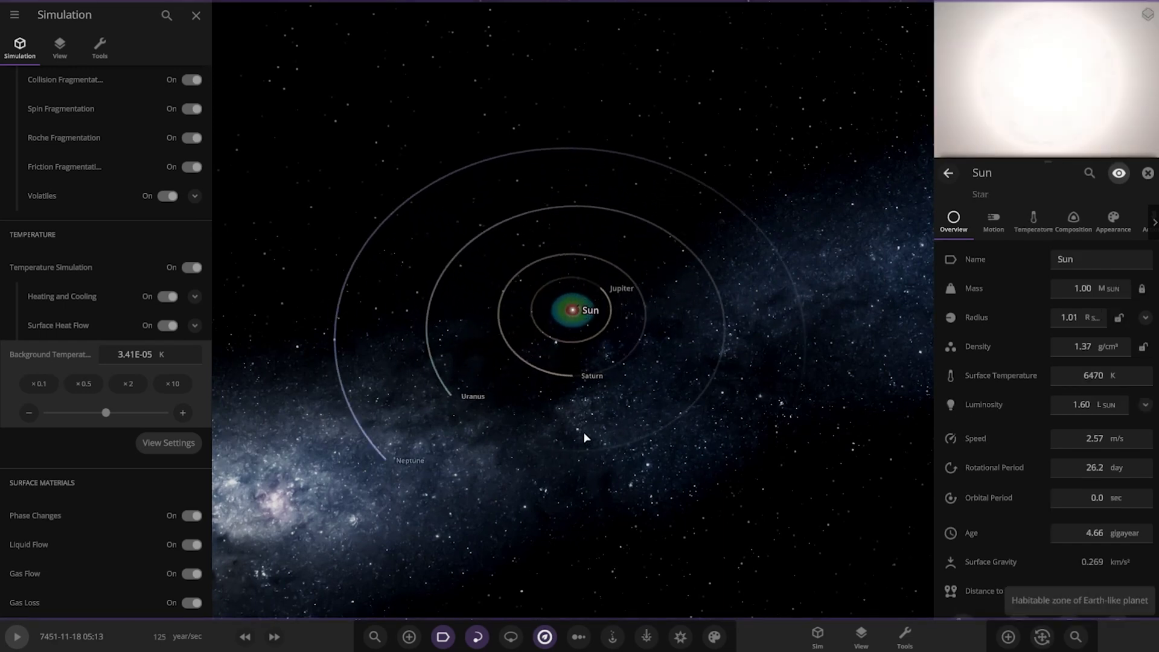
click(578, 315)
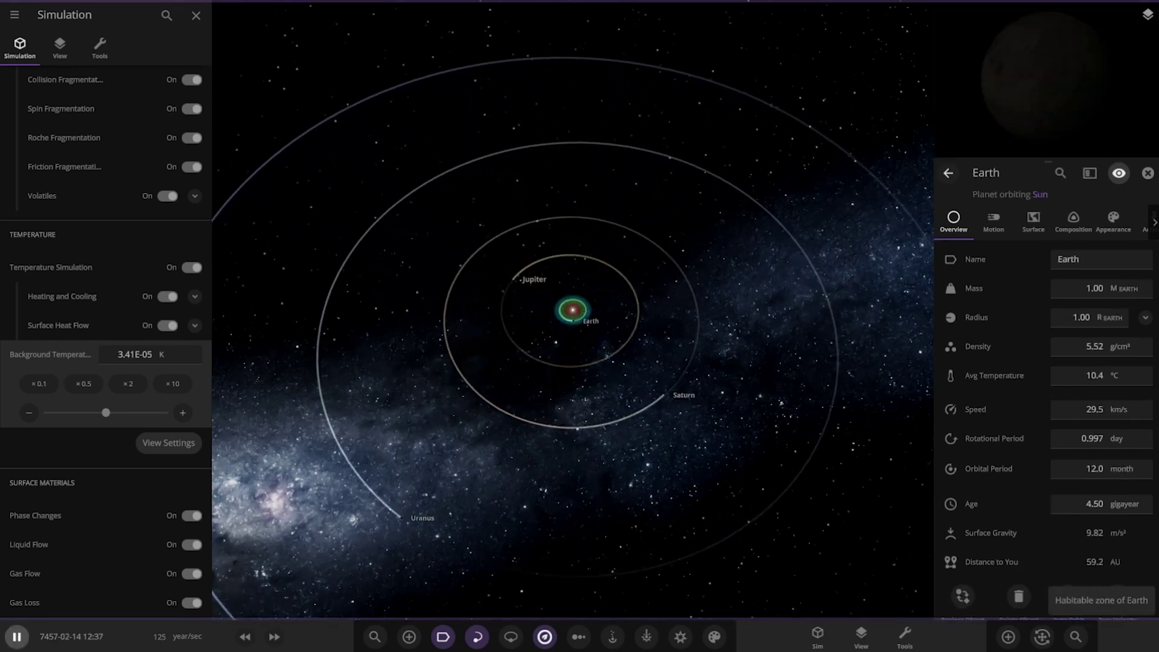
Zoom in close on Earth and bring up the object list of the Sun and planets.
scroll(526, 326, up, 5)
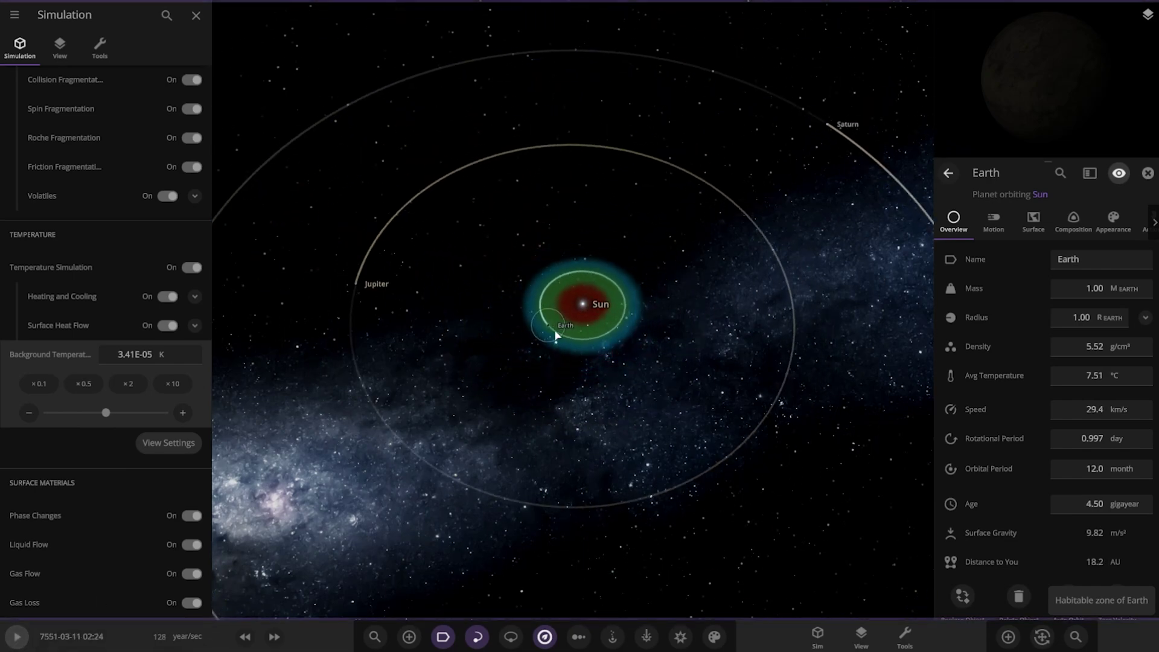
scroll(555, 335, up, 10)
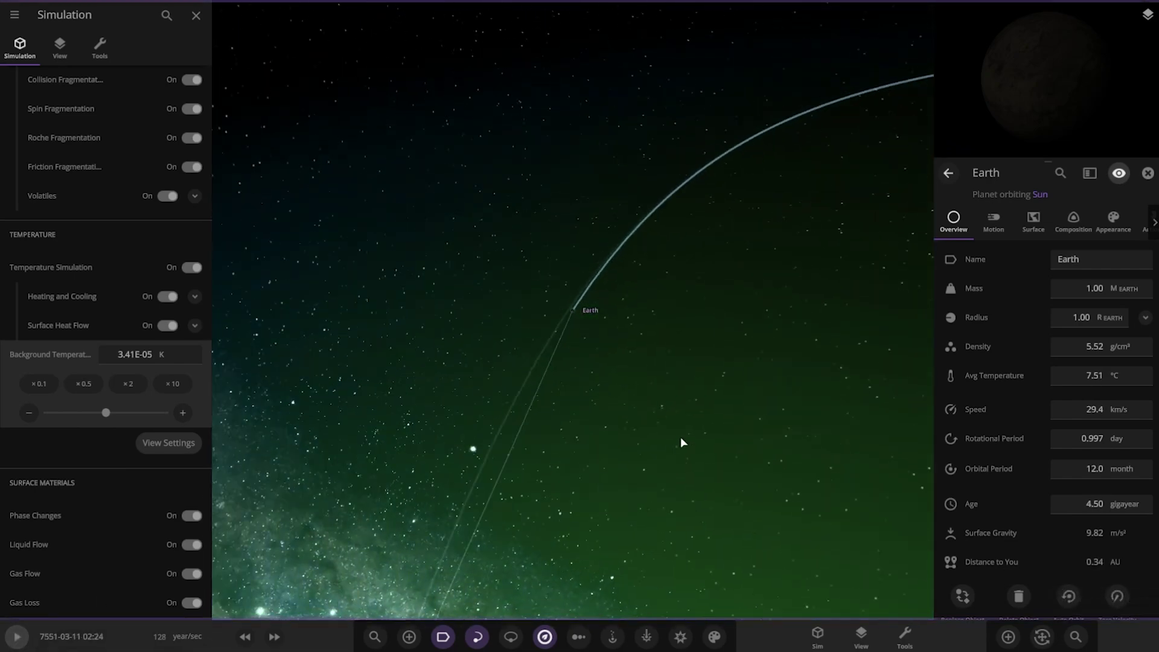
scroll(663, 430, up, 10)
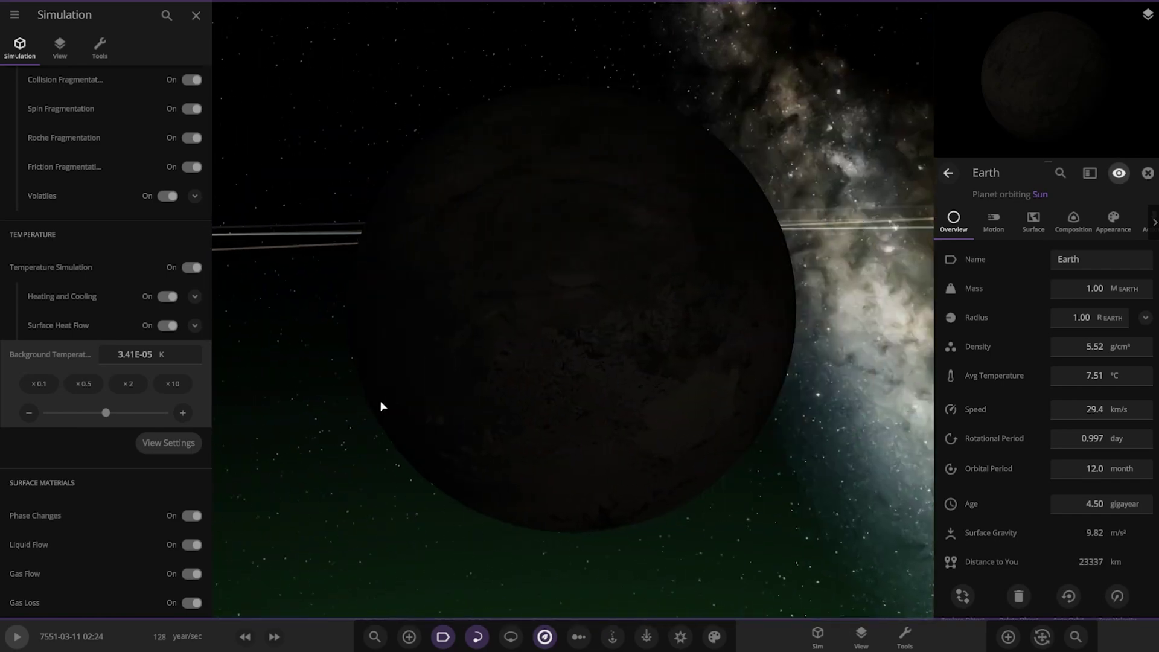
scroll(569, 455, down, 10)
click(1074, 635)
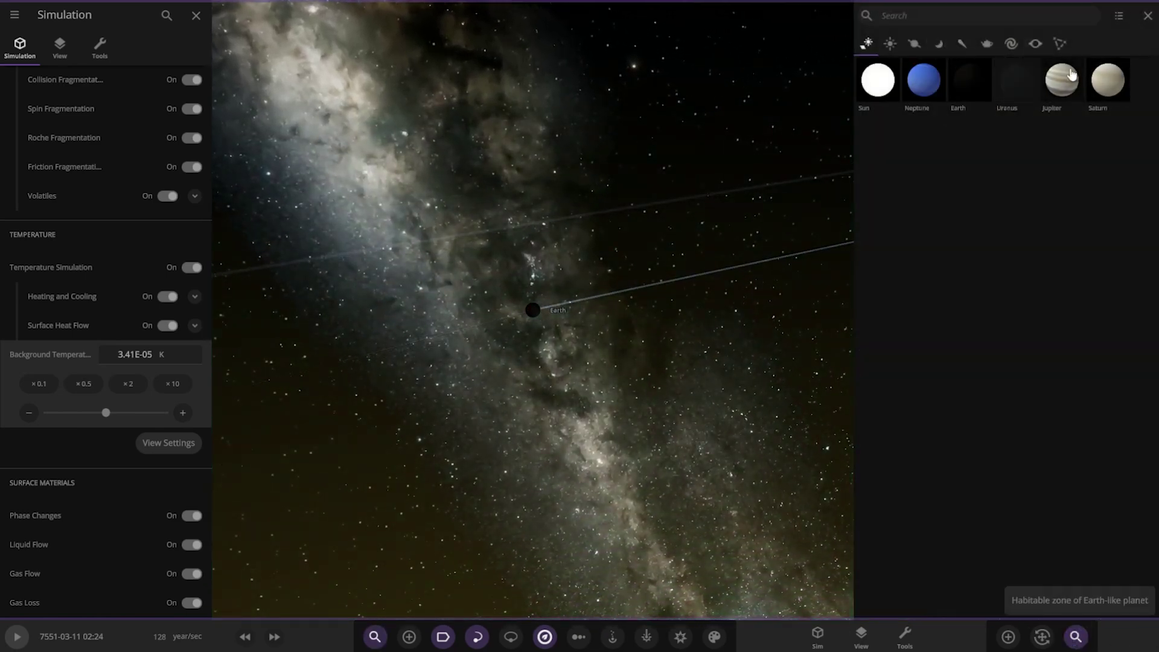
Dismiss the object search list and orbit the camera around Earth.
click(1146, 17)
mouse_move(276, 346)
mouse_down()
mouse_move(186, 295)
mouse_move(13, 280)
mouse_up()
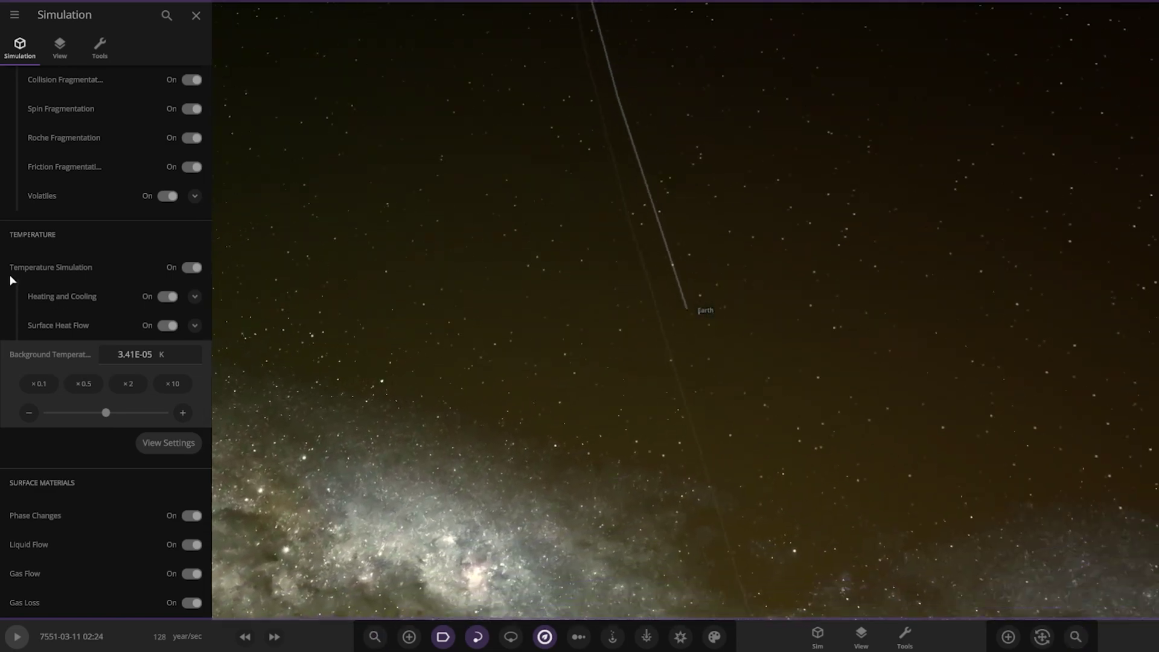
scroll(12, 280, down, 3)
scroll(96, 315, up, 4)
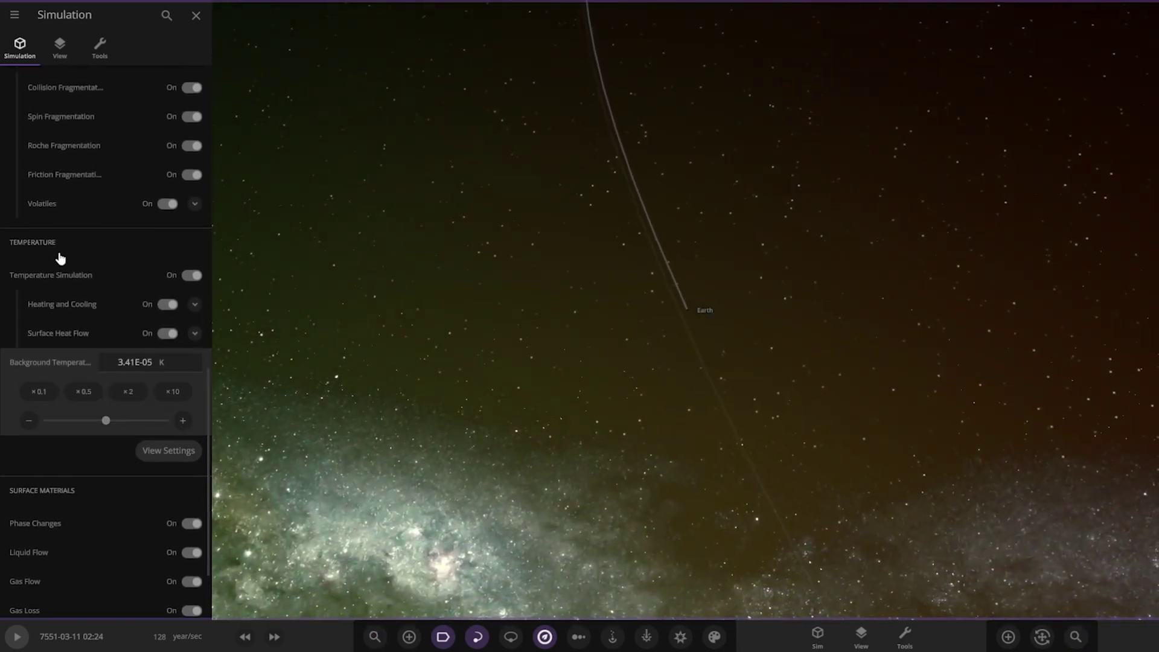
scroll(155, 353, down, 3)
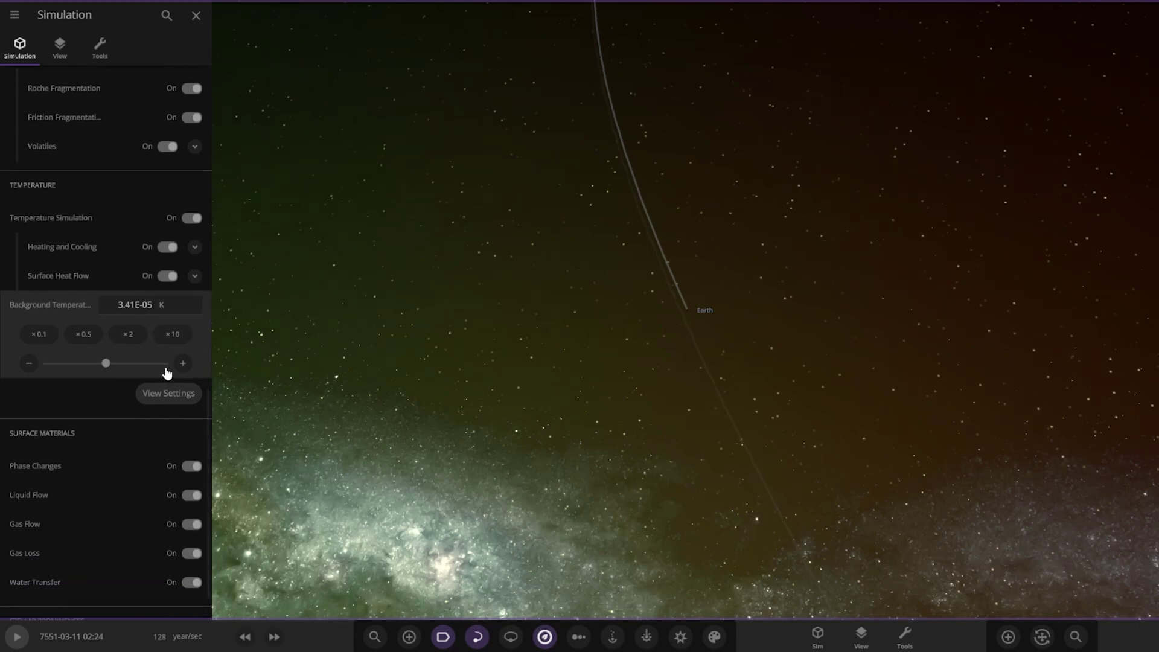
Select the Sun to centre it with its habitable zone and details card.
click(169, 351)
scroll(747, 308, down, 5)
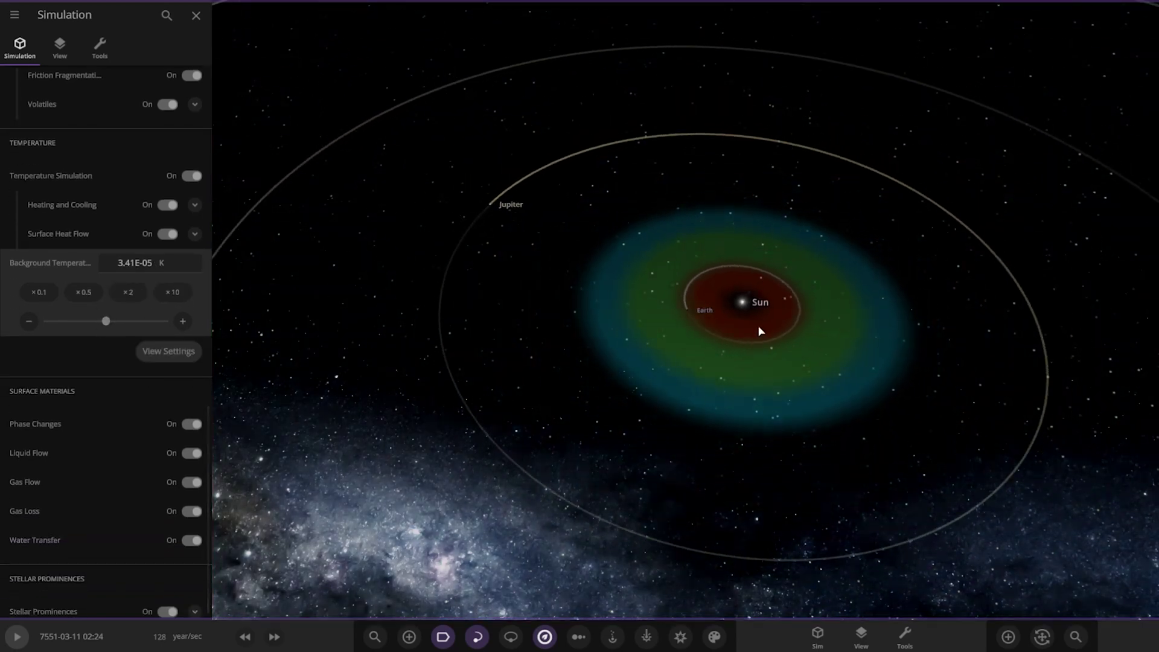
click(747, 309)
scroll(139, 460, up, 6)
scroll(104, 470, up, 3)
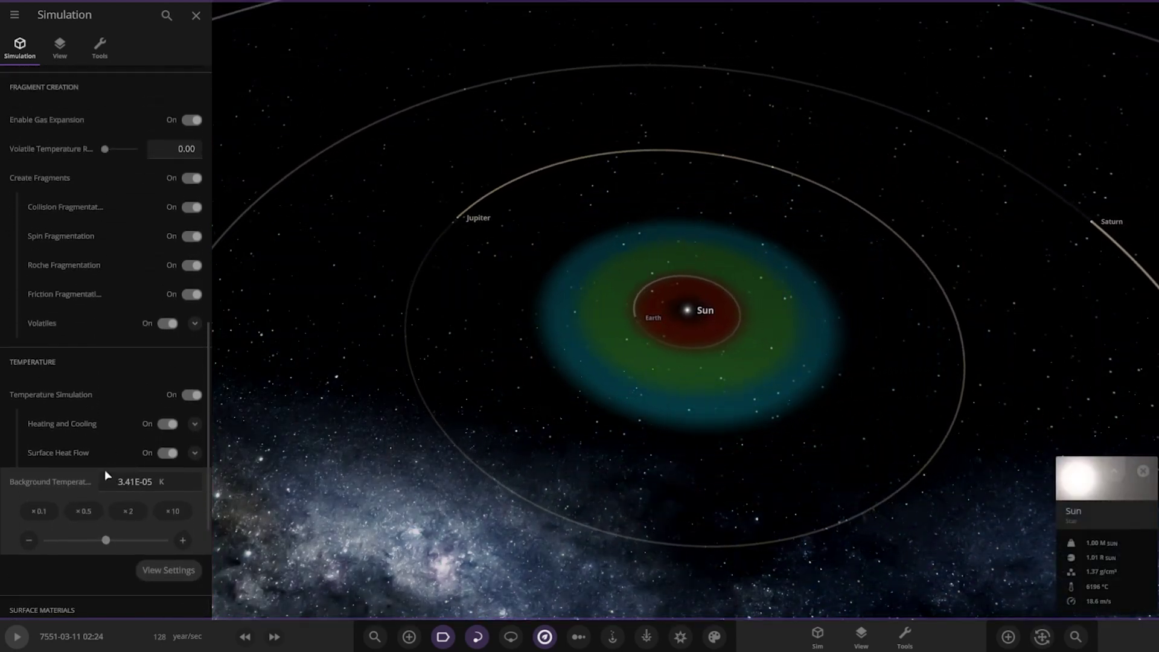
scroll(127, 492, down, 4)
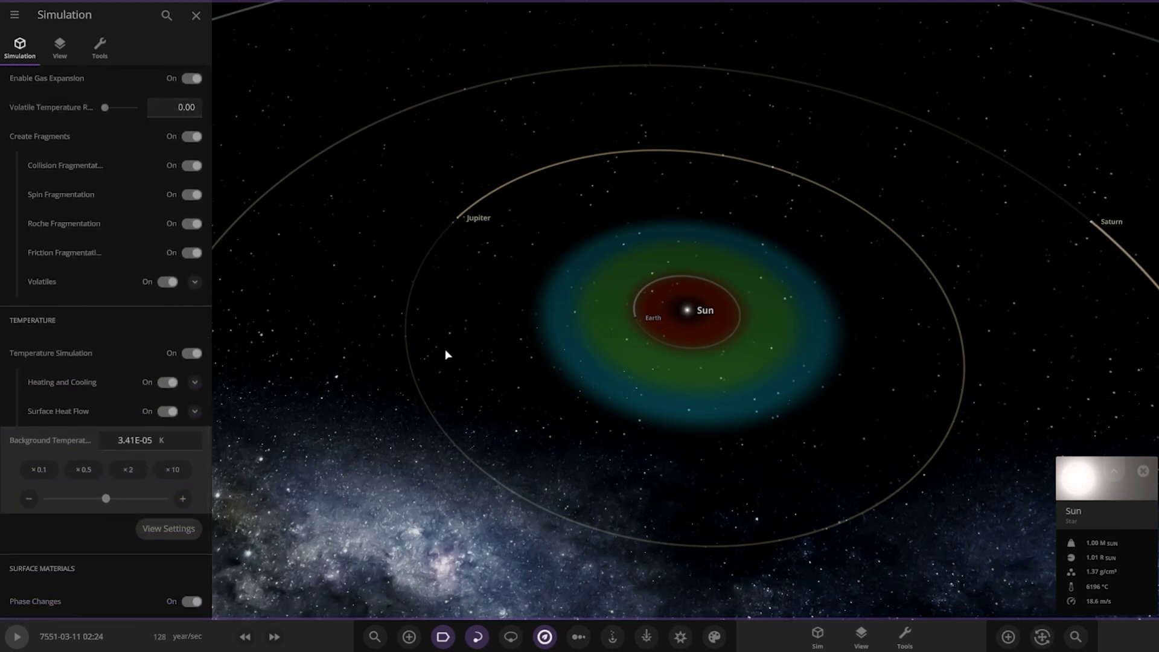
Close the simulation settings and set the solar system running.
click(196, 17)
scroll(587, 455, down, 3)
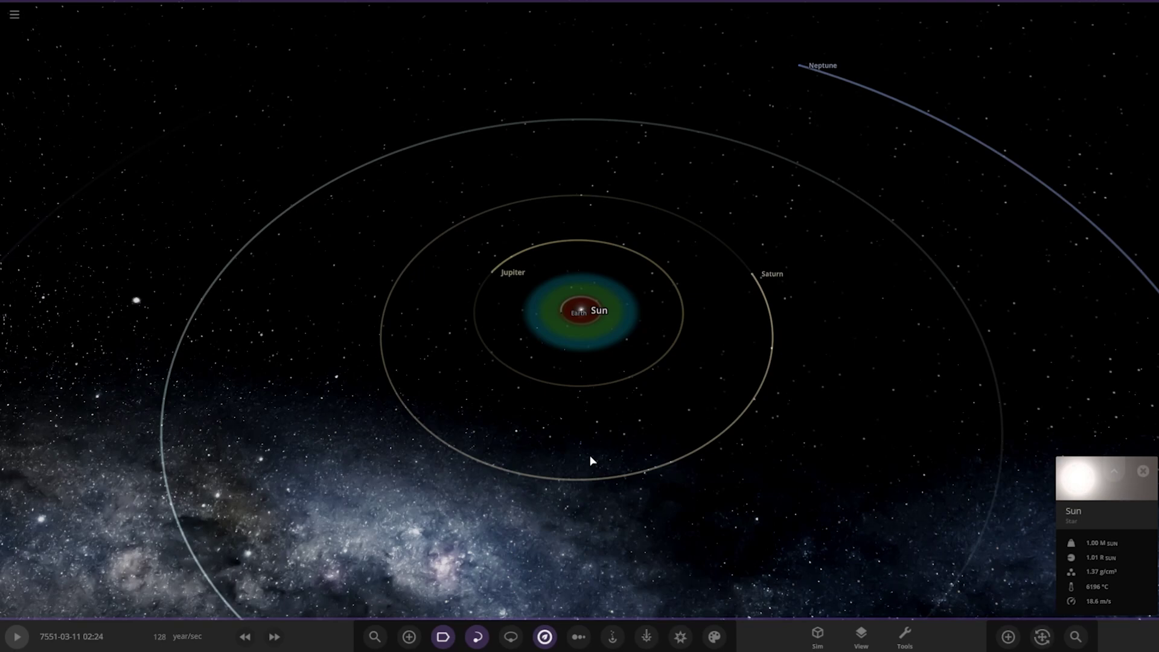
key(space)
scroll(600, 473, down, 5)
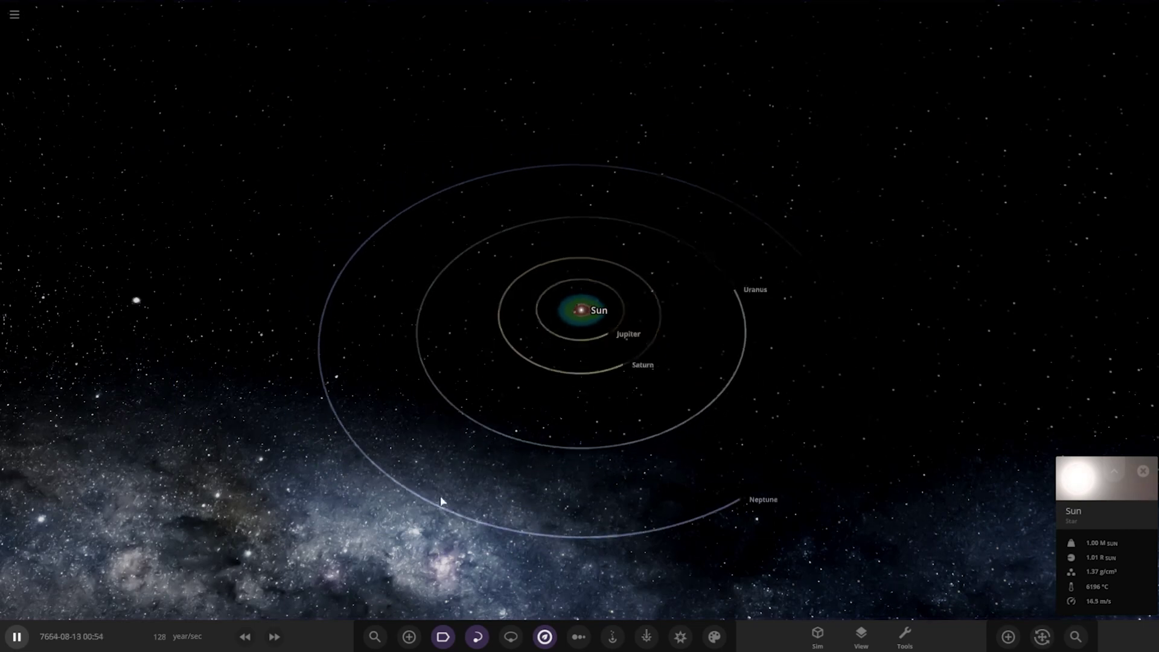
Slow the simulation three times, lowering the target speed to 9.35 year/sec.
click(243, 637)
click(241, 639)
click(241, 639)
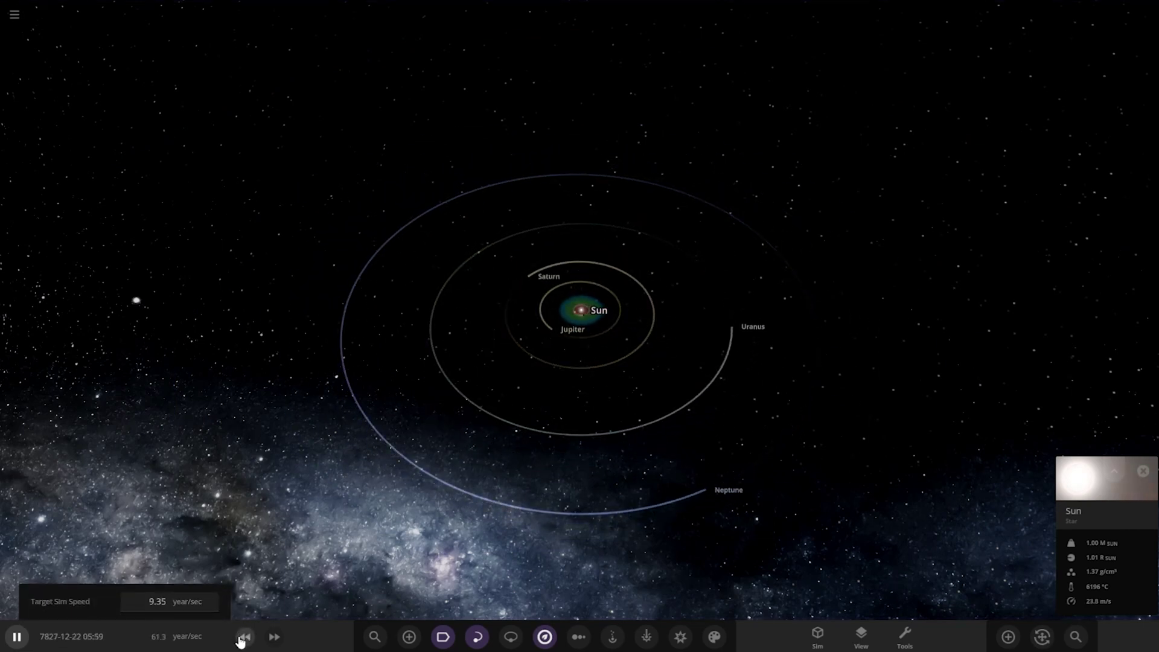